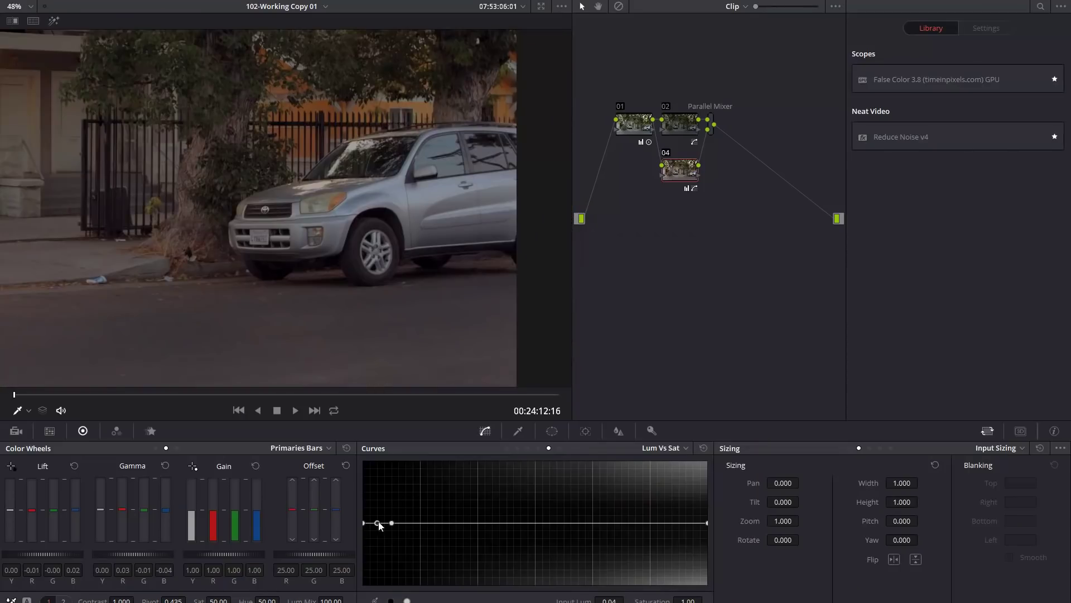
Step: Lower the darkest-tone point of the Lum Vs Sat curve on node 04
drag(375, 539, 377, 555)
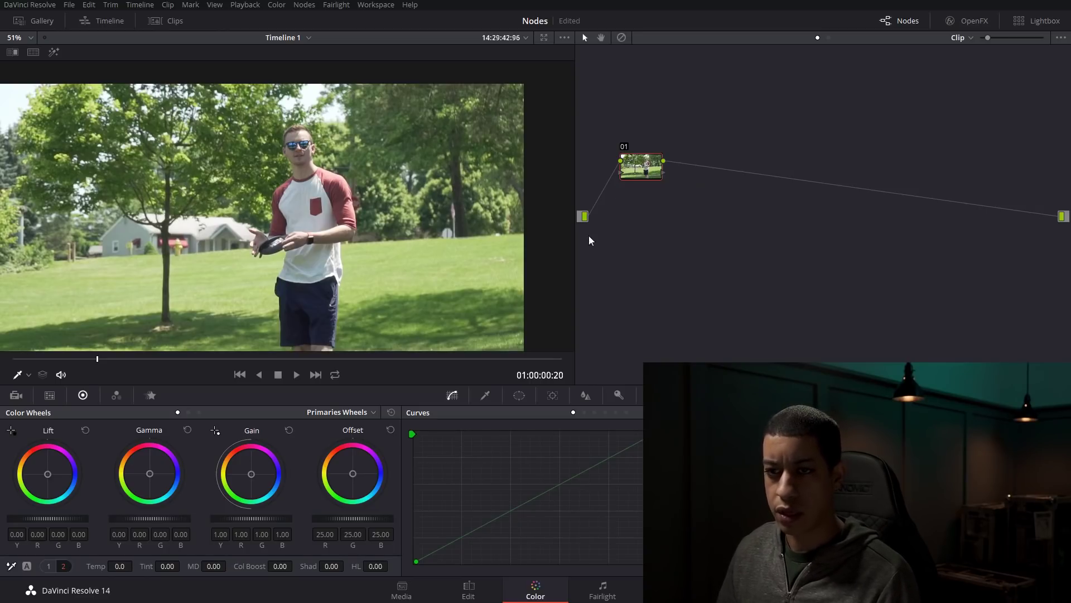
Step: Grade node 01 with gain shifted to warm (1.10, 0.99, 0.85) and lift and gamma shifted slightly toward blue
drag(255, 478, 251, 473)
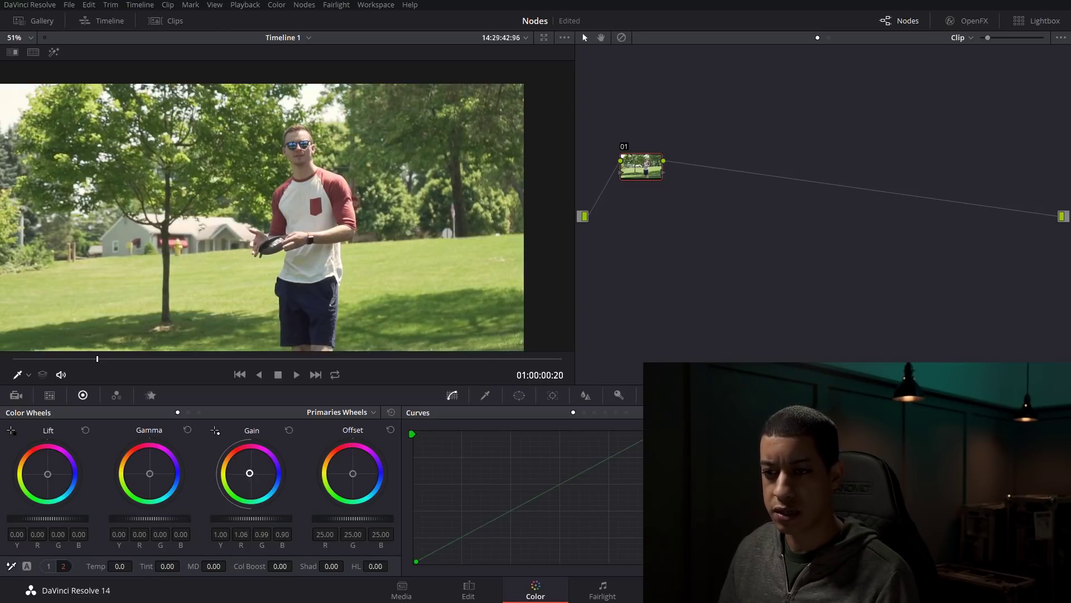
click(47, 473)
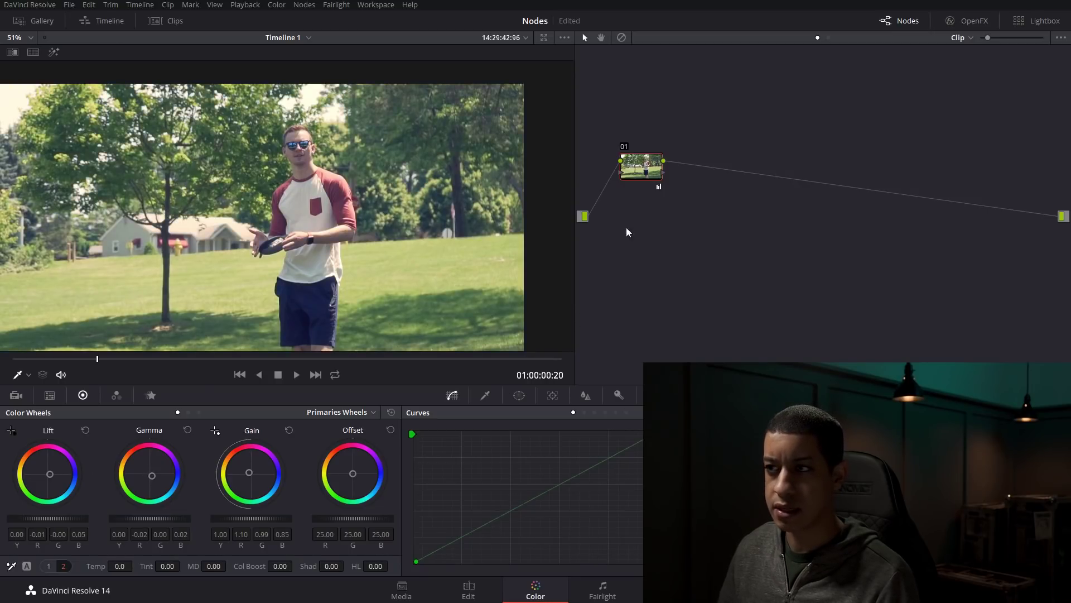
mouse_move(655, 179)
mouse_down()
mouse_move(638, 186)
mouse_move(648, 177)
mouse_up()
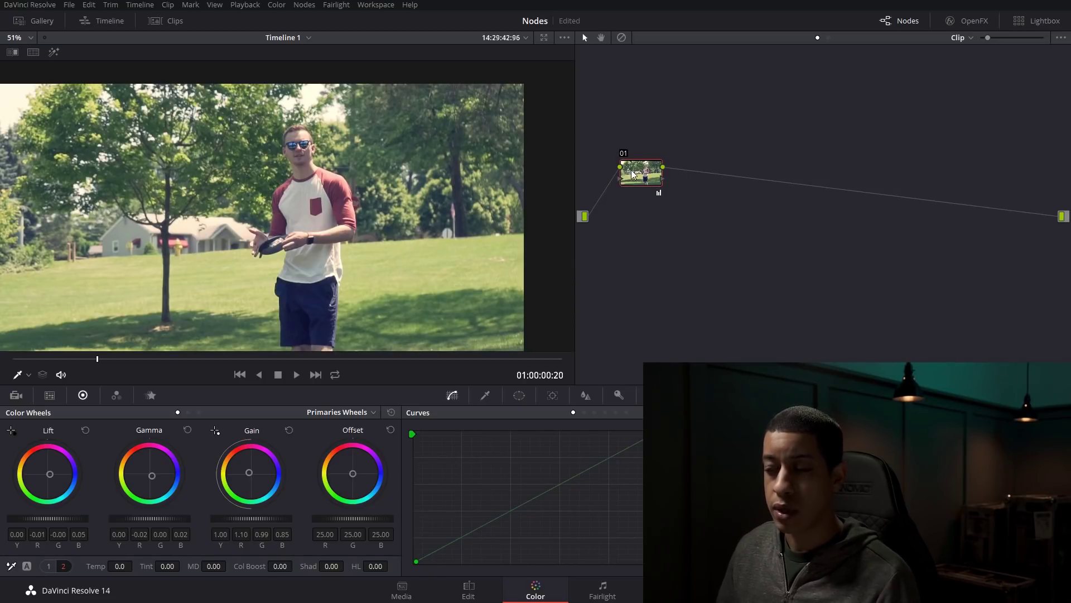
Step: Add a serial node after node 01 and arrange the two nodes side by side
key(alt+s)
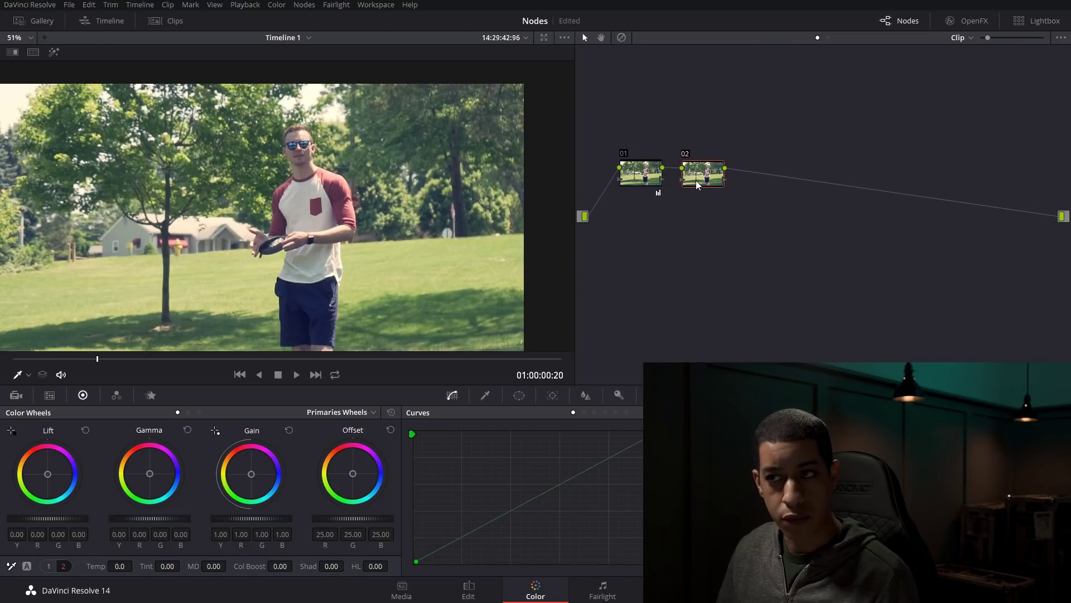
click(643, 177)
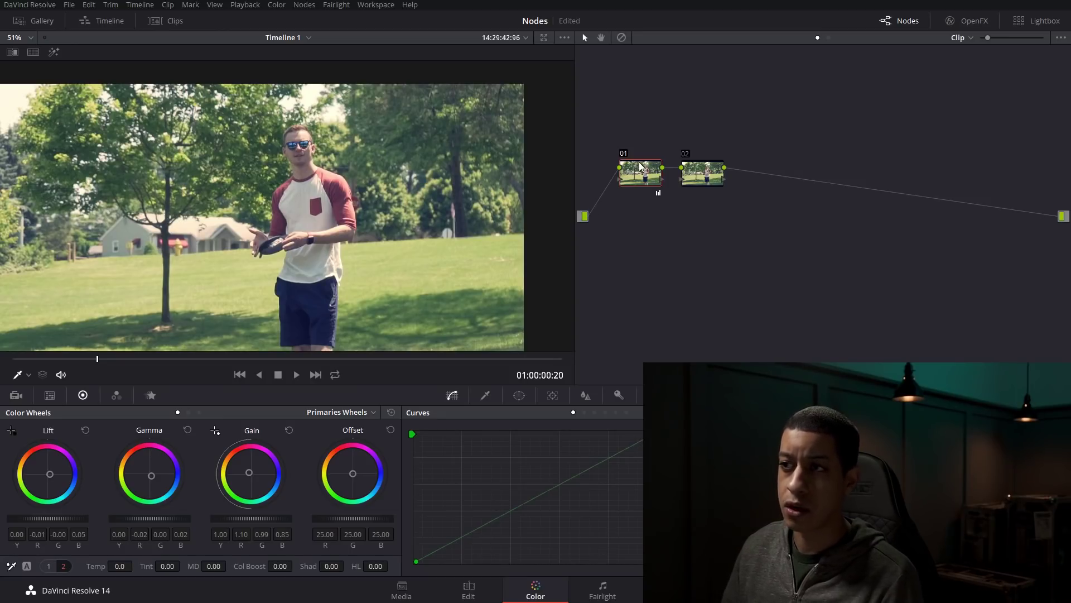
drag(650, 172, 643, 177)
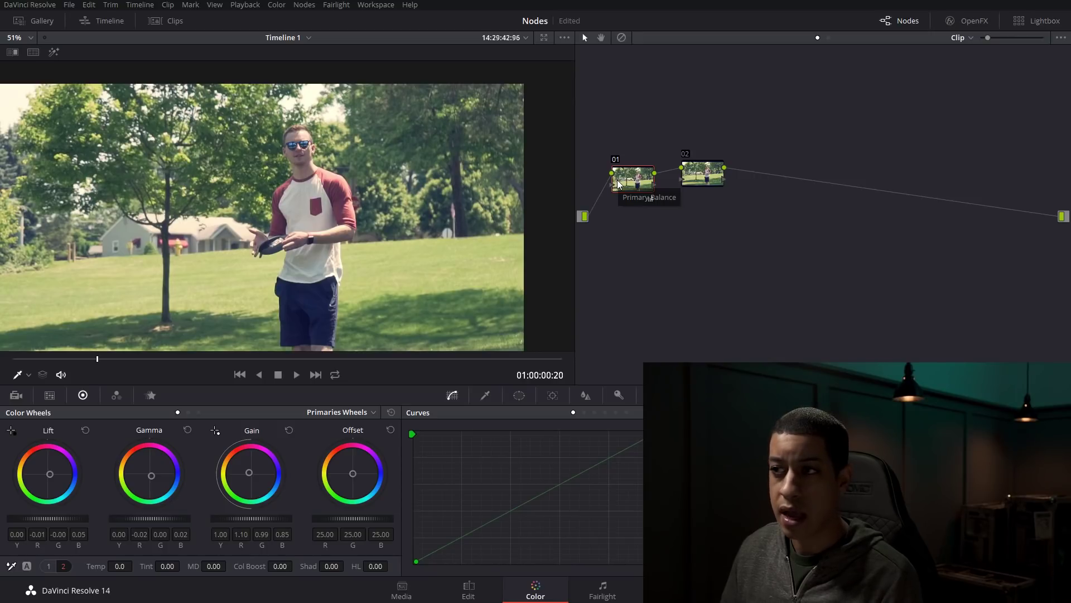
mouse_move(697, 180)
mouse_down()
mouse_move(700, 194)
mouse_move(686, 185)
mouse_move(699, 186)
mouse_up()
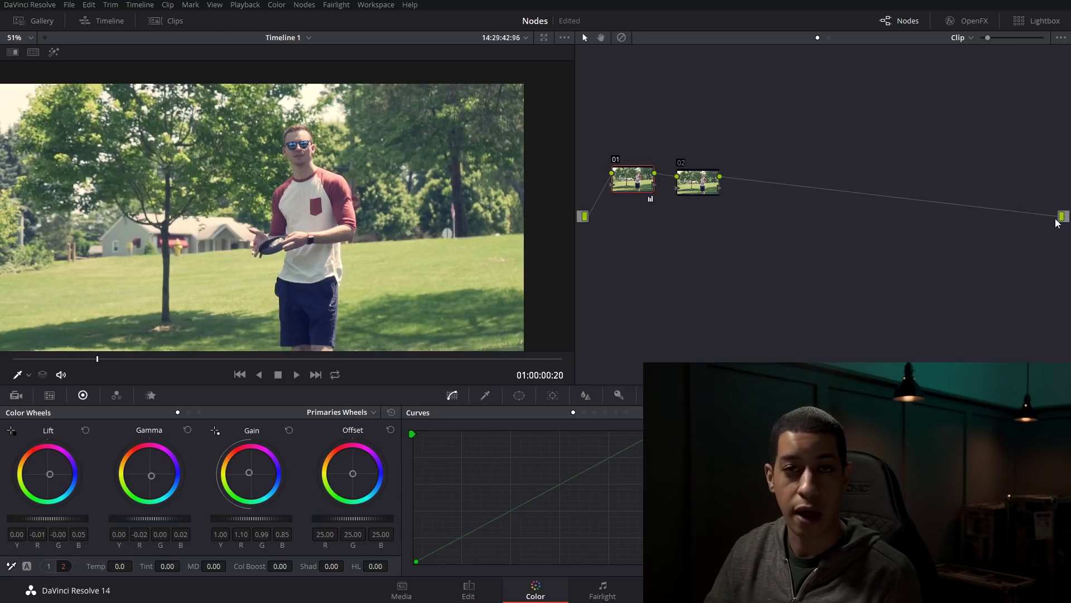
drag(690, 193, 687, 193)
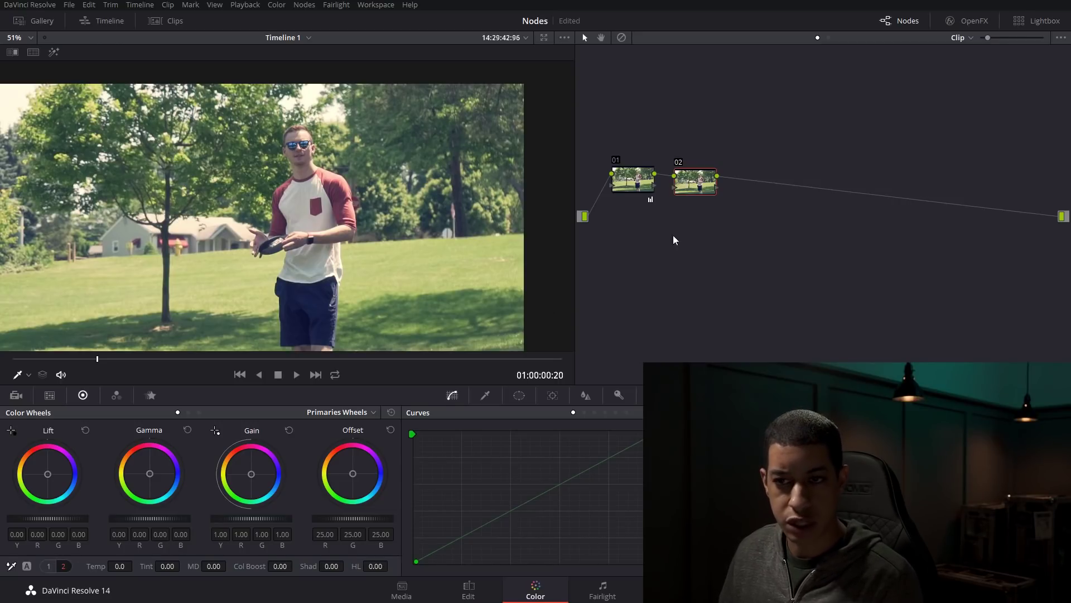
Step: Expand the Corrector 2 keyframe tracks to show the individual controls of node 02
click(49, 395)
click(82, 395)
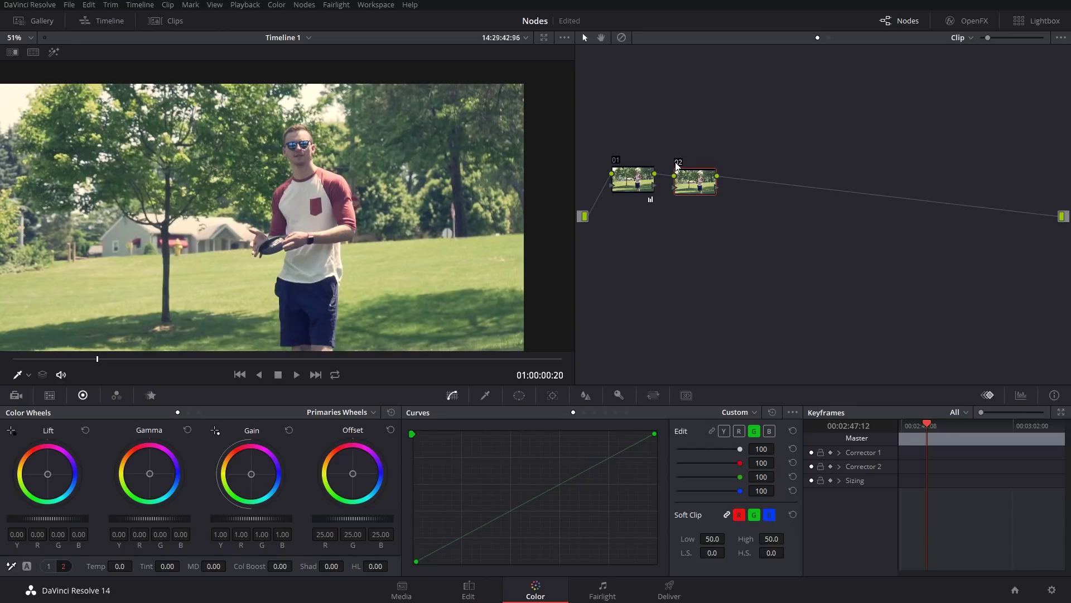
click(838, 466)
scroll(870, 461, down, 1)
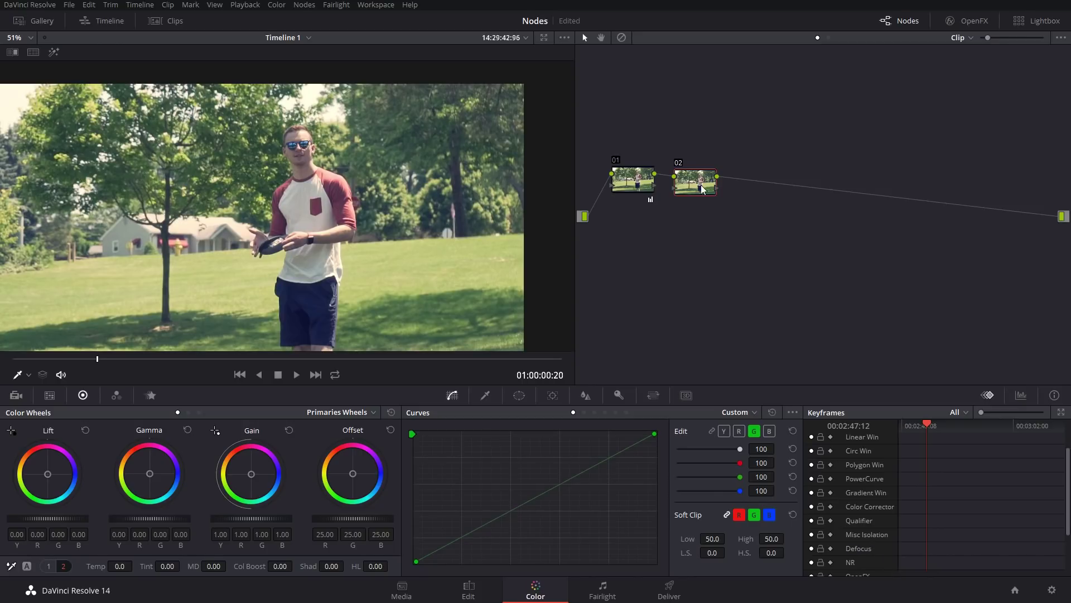
Step: Apply the ResolveFX Gaussian Blur effect to node 02
click(968, 21)
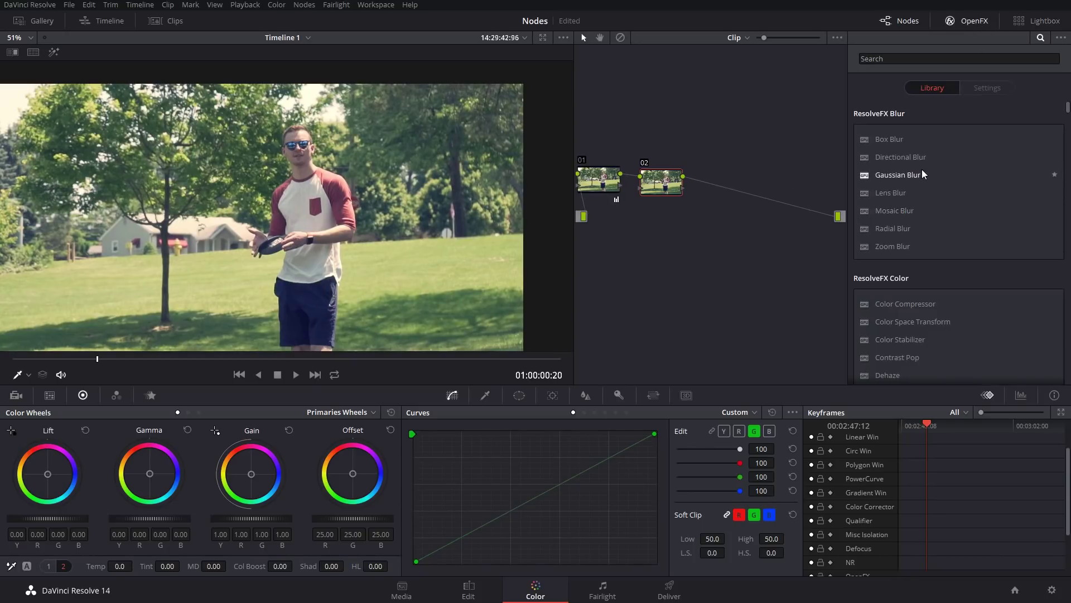
drag(917, 173, 660, 181)
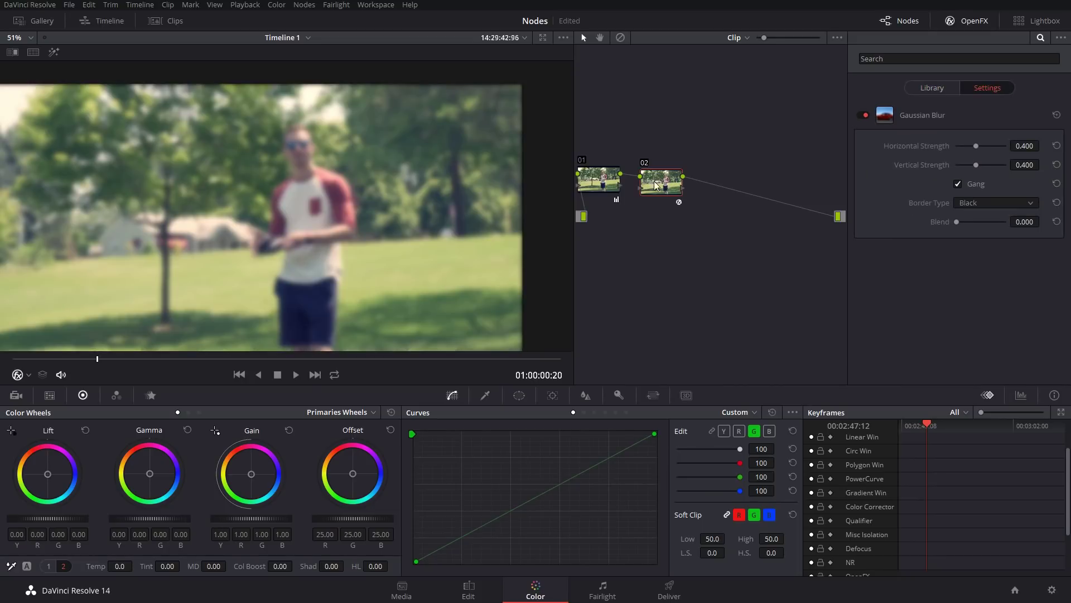
Step: Keyframe node 02's OpenFX blur strength from 0.000 at 01:00:00:00 to 0.637 at 01:00:01:20
scroll(916, 524, down, 3)
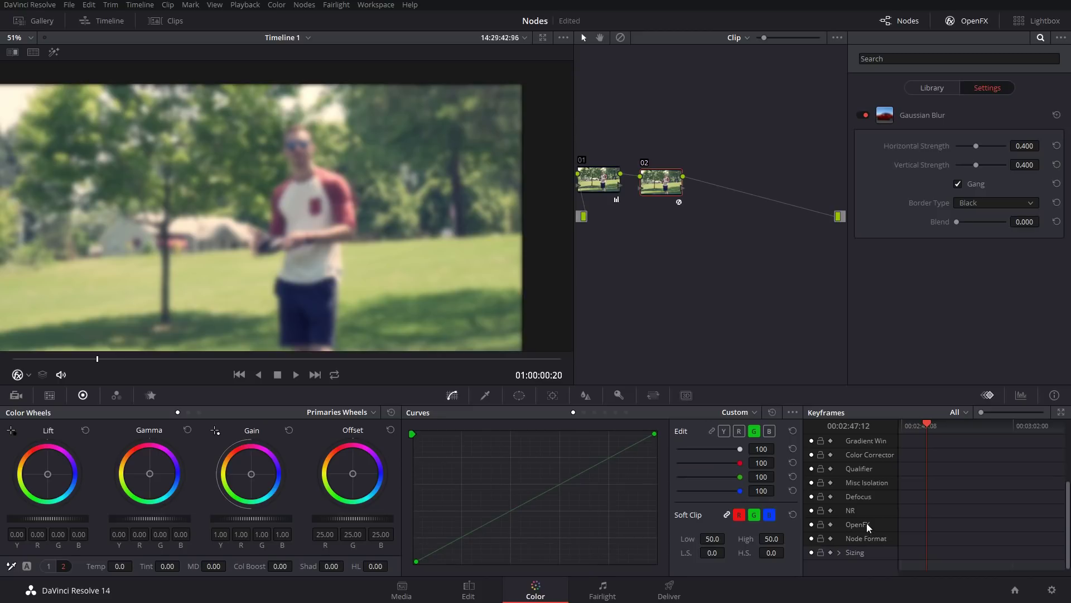
click(904, 423)
click(831, 524)
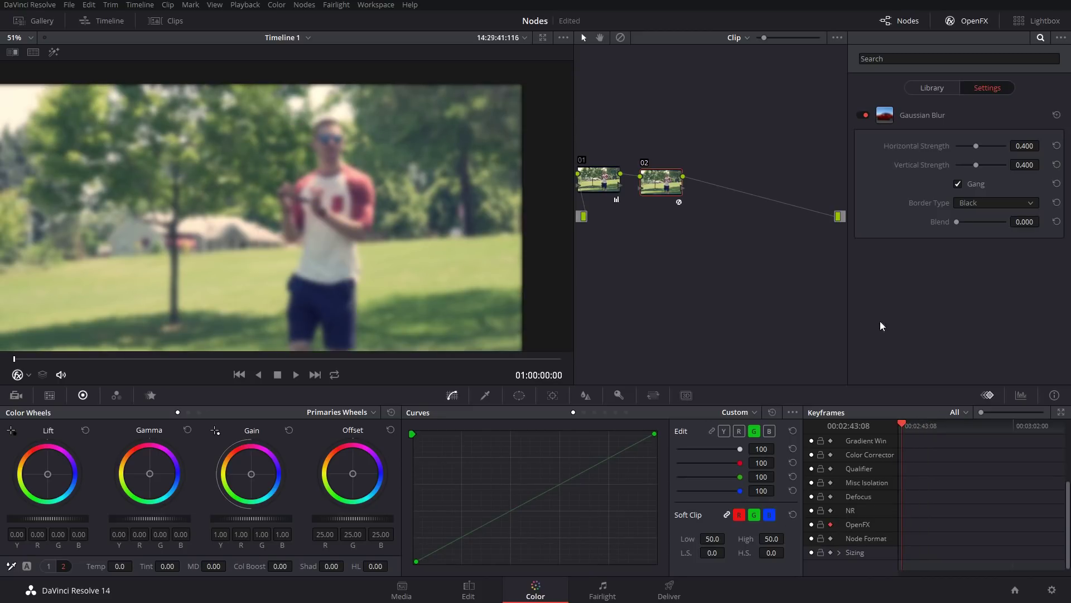
drag(977, 148, 948, 159)
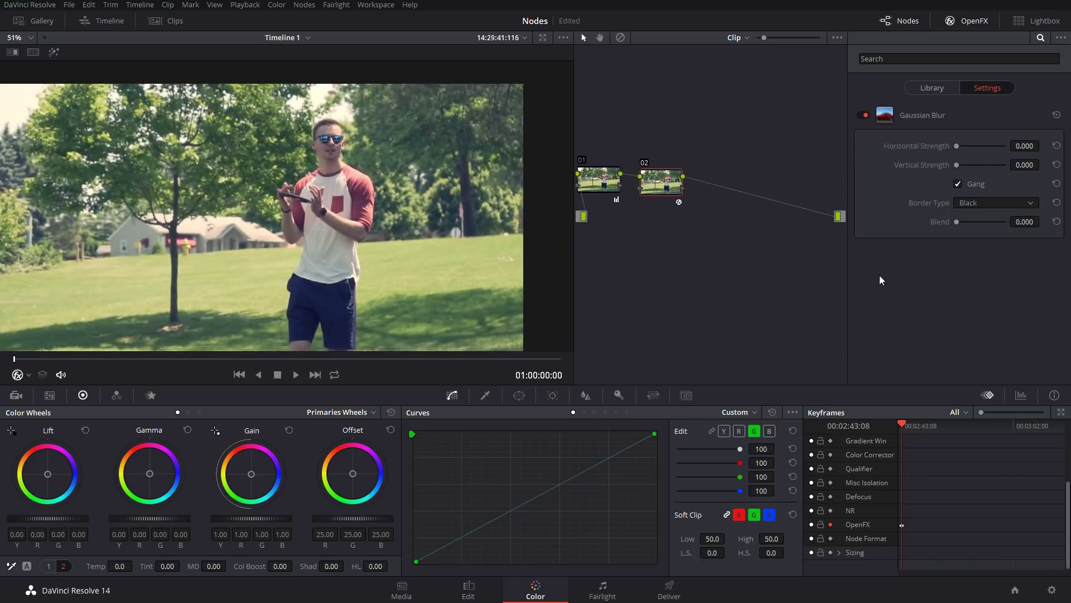
drag(937, 428, 956, 430)
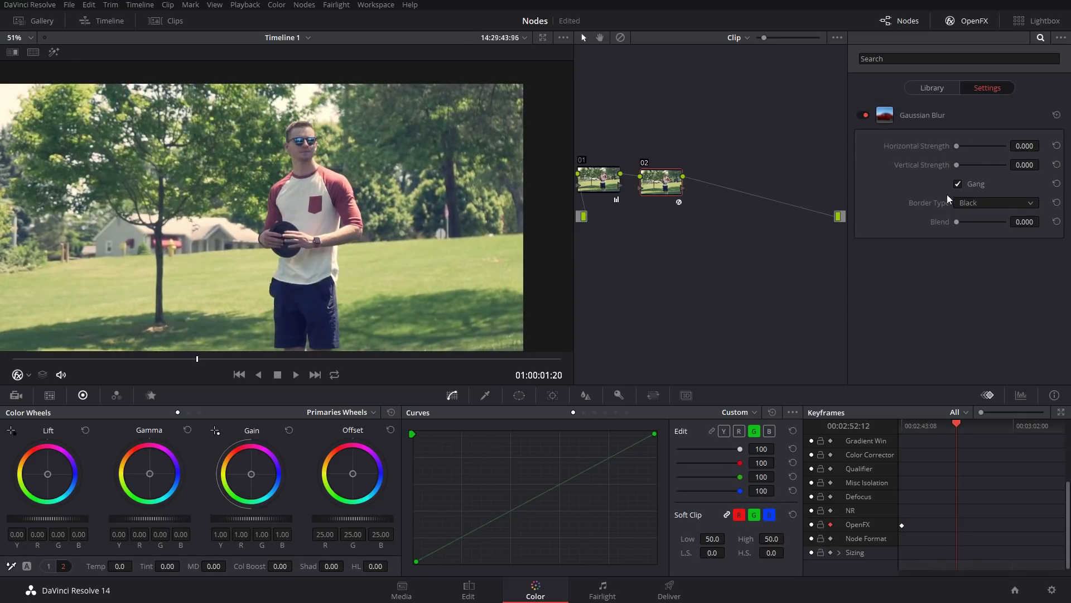
drag(958, 169, 988, 183)
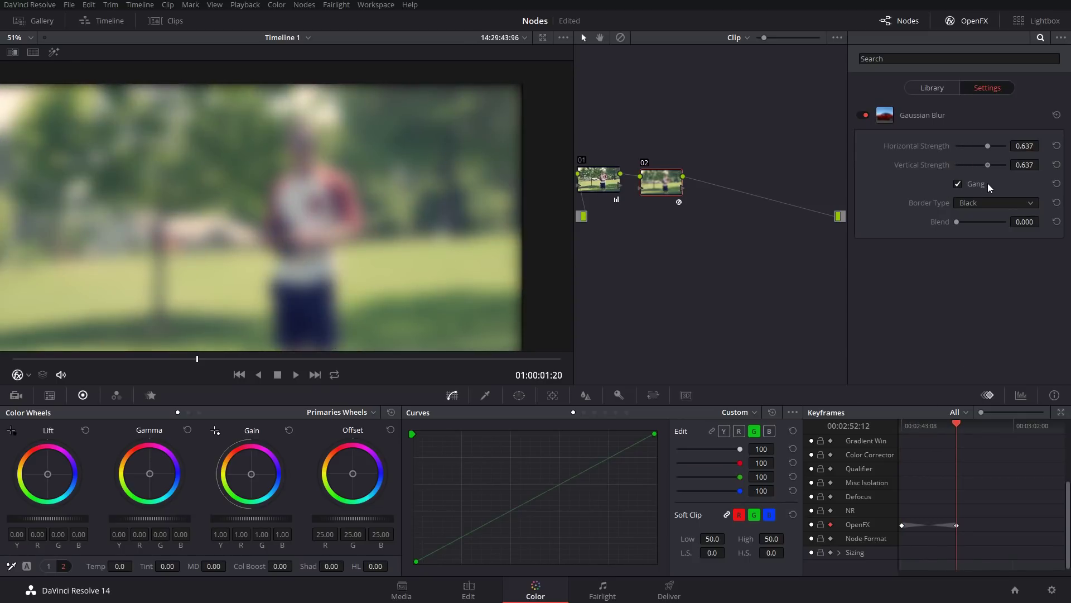
Step: Play the clip from its start to review the animated blur
drag(917, 427, 886, 428)
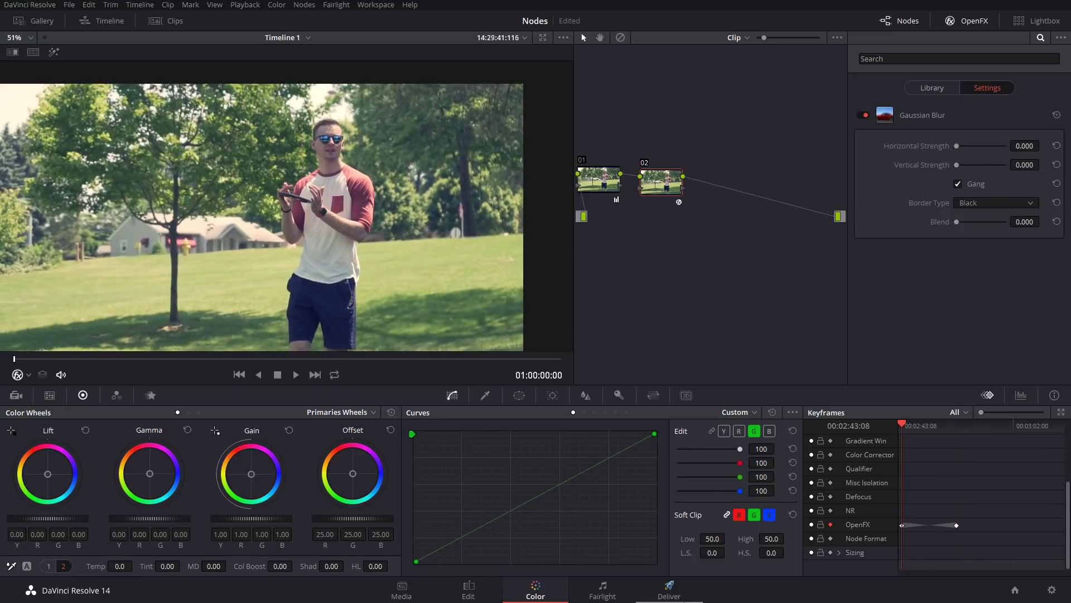
key(space)
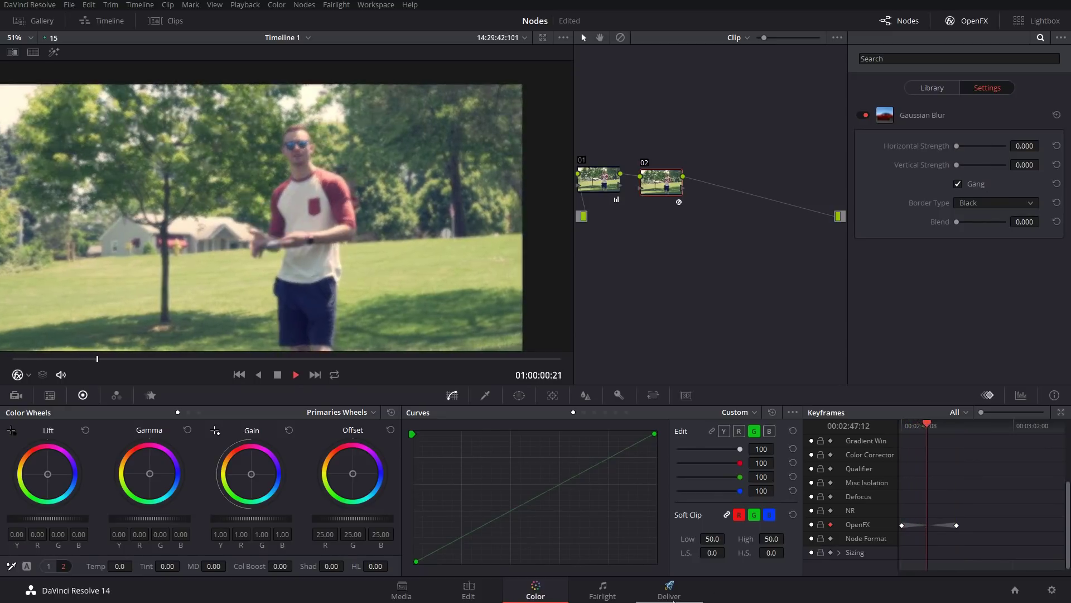
key(space)
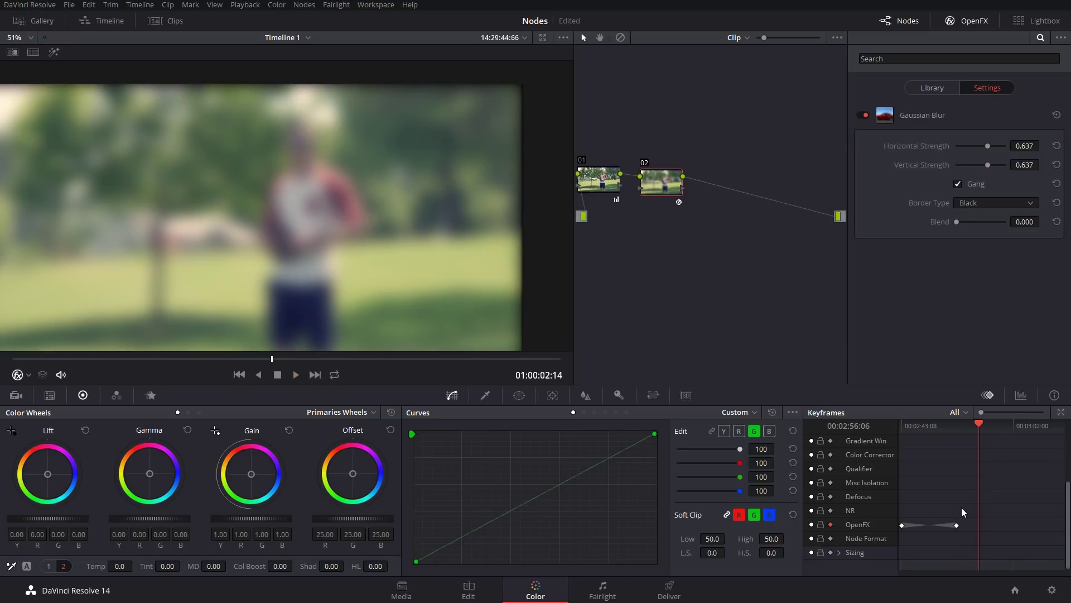
Step: Delete the blurred node 02 and reset all grades on the clip
click(973, 23)
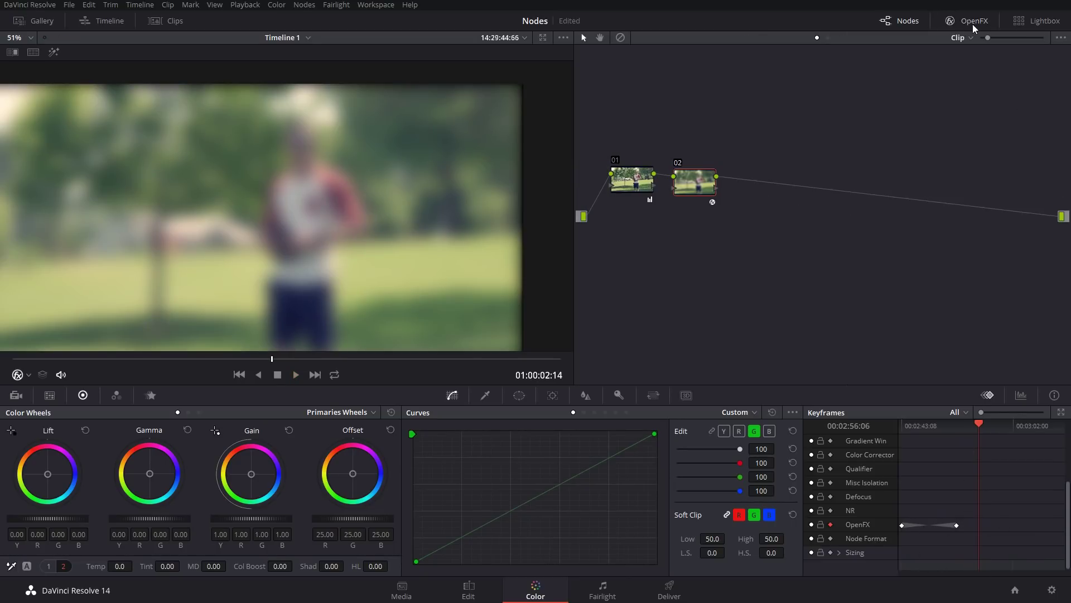
key(Delete)
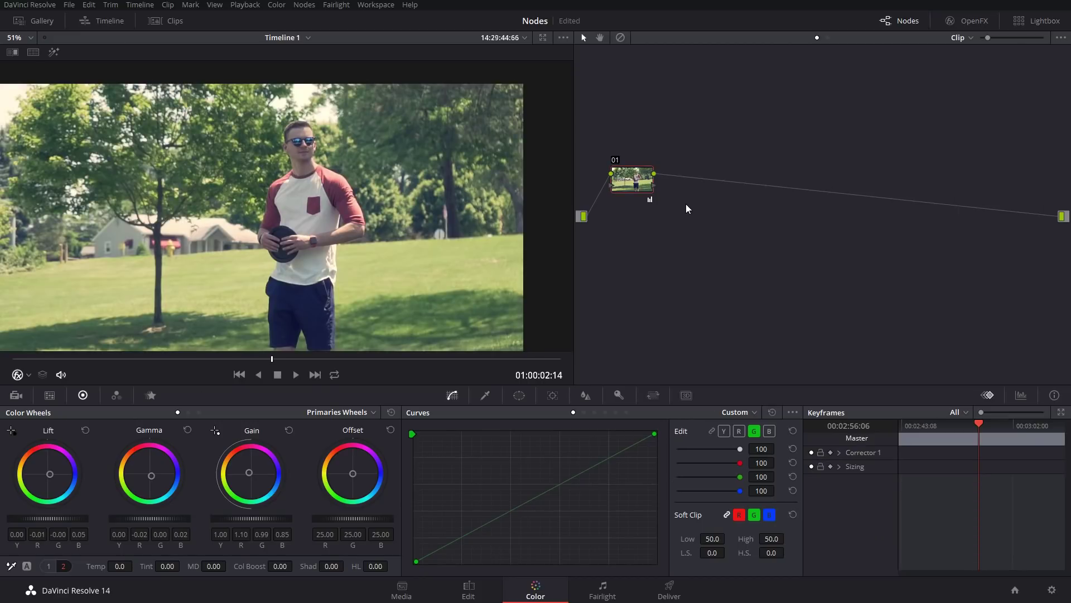
key(ctrl+shift+Home)
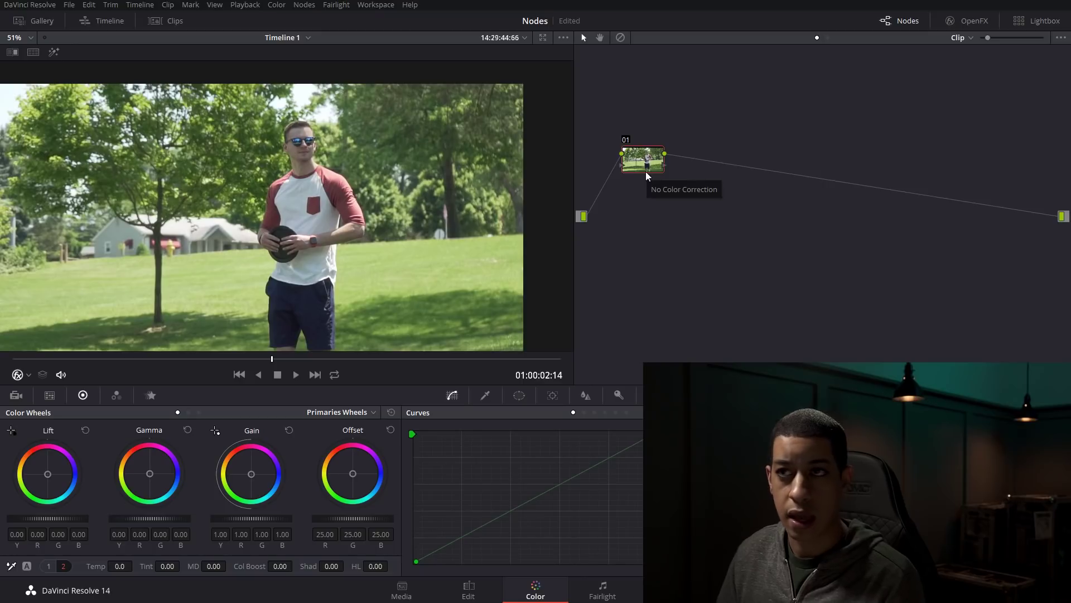
Step: Add a parallel node to node 01 and move the Parallel Mixer between and past the two nodes
click(304, 6)
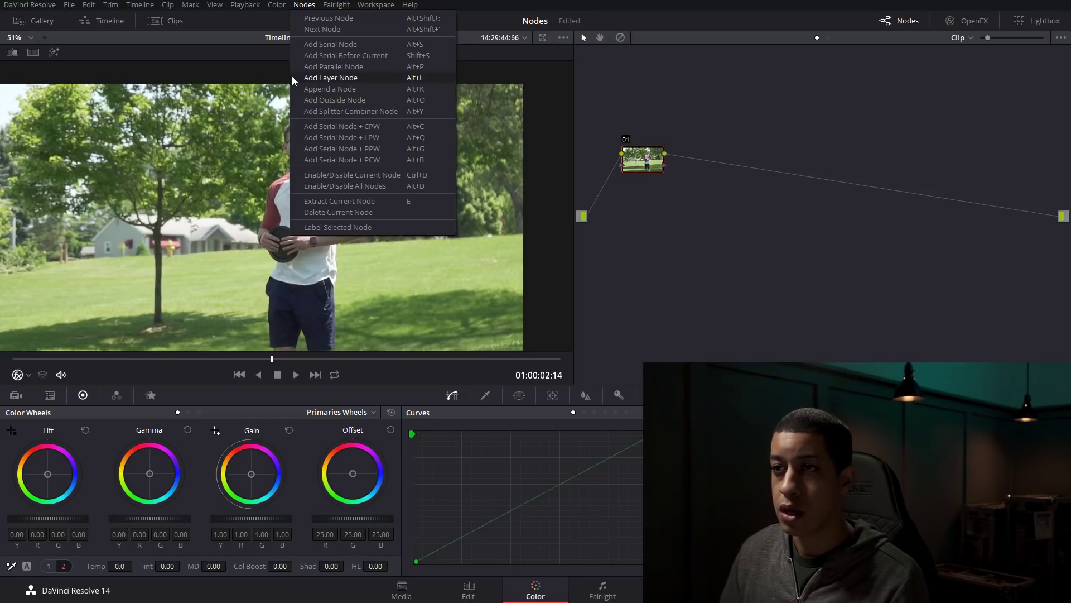
click(330, 69)
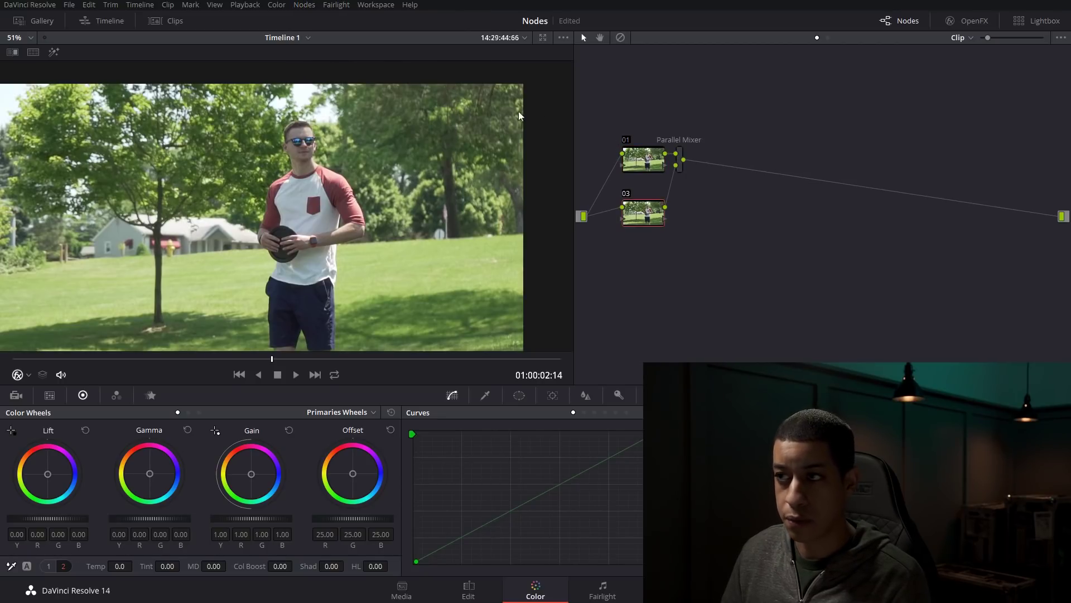
drag(682, 162, 698, 183)
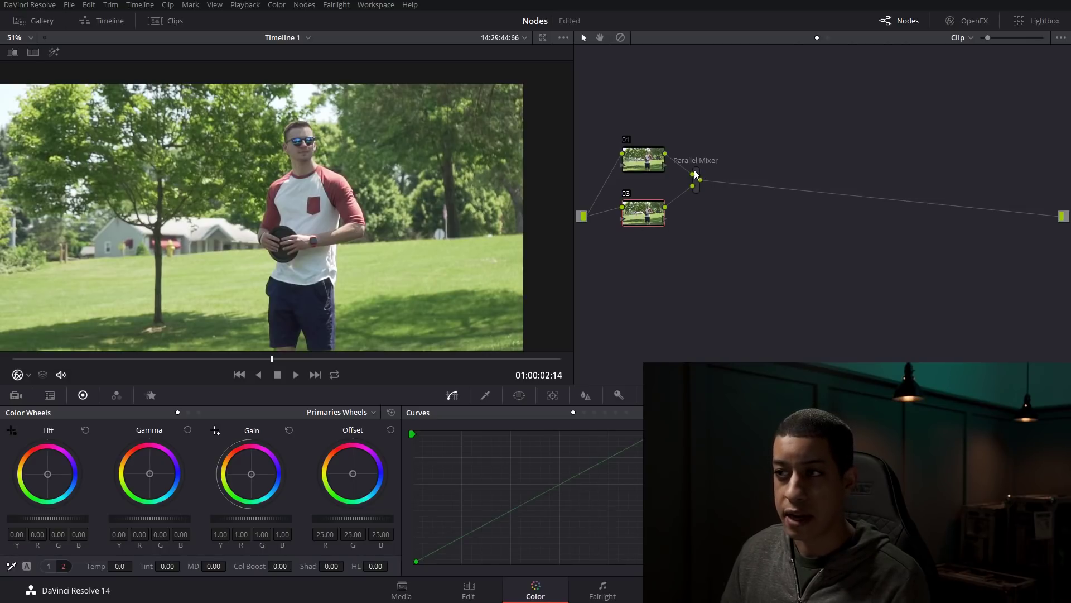
drag(698, 177, 702, 179)
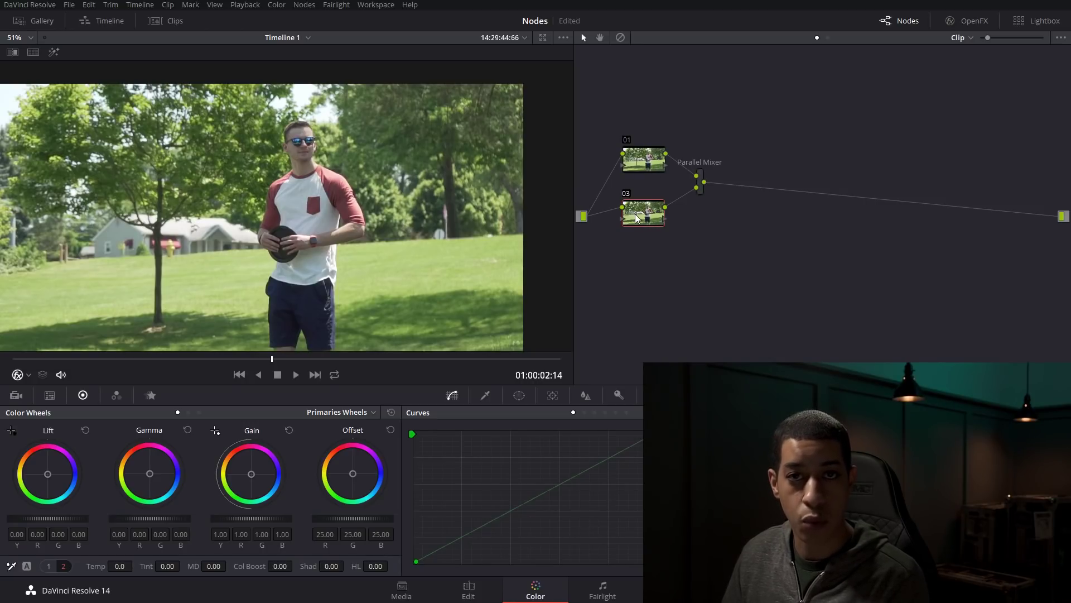
Step: Add a third parallel node and move the Parallel Mixer level with the middle node
click(304, 5)
mouse_move(268, 4)
mouse_move(304, 4)
click(319, 68)
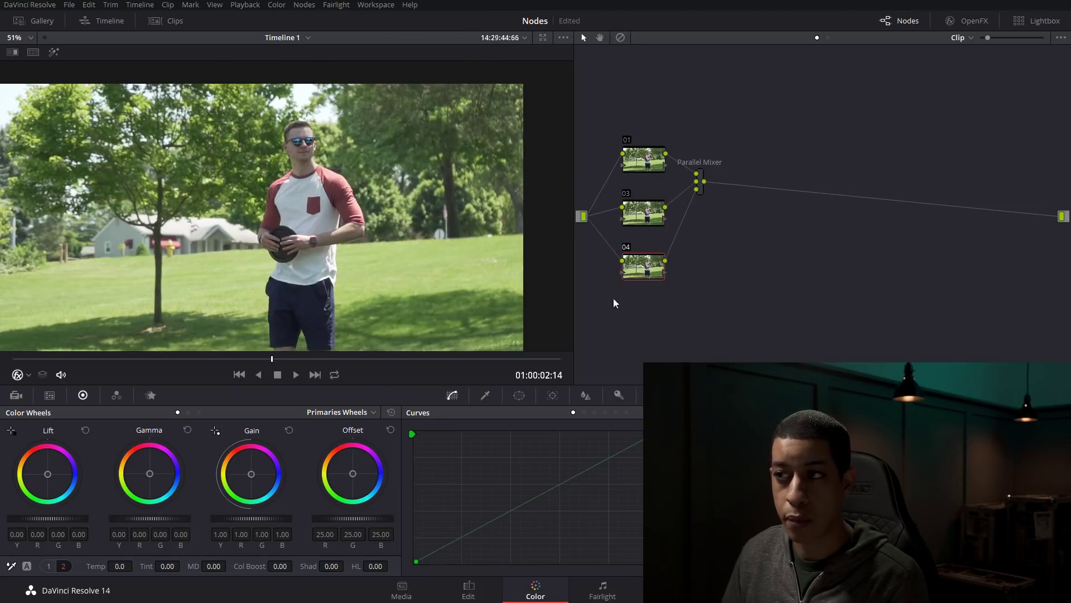
drag(704, 193, 720, 221)
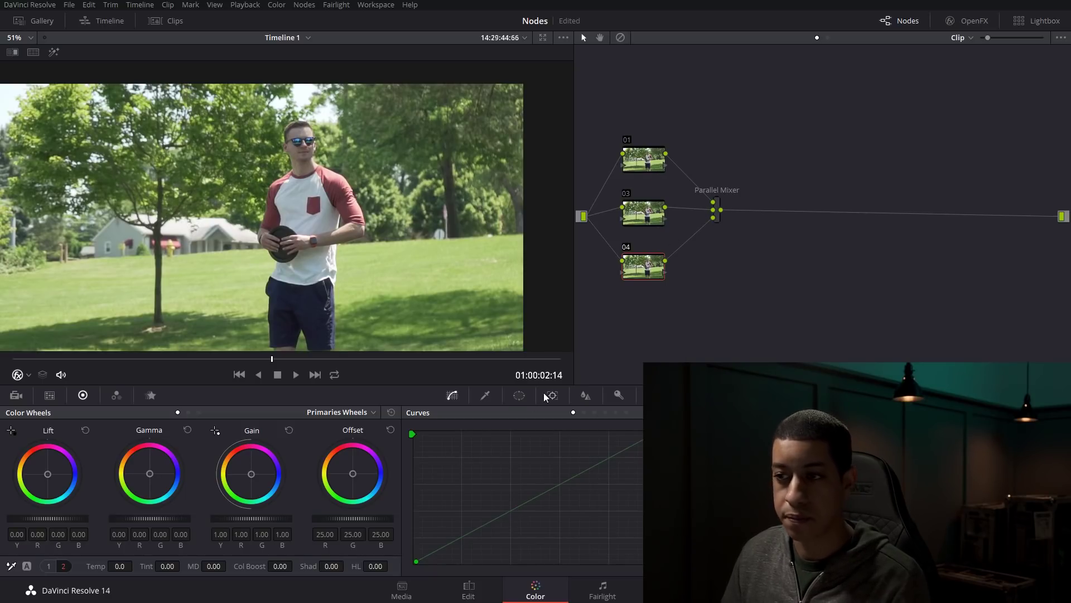
Step: Mask node 04 with a circle window over the foliage beside the man and push its offset to blue (18.43, 21.59, 75.77)
click(519, 395)
click(426, 484)
drag(356, 244, 274, 232)
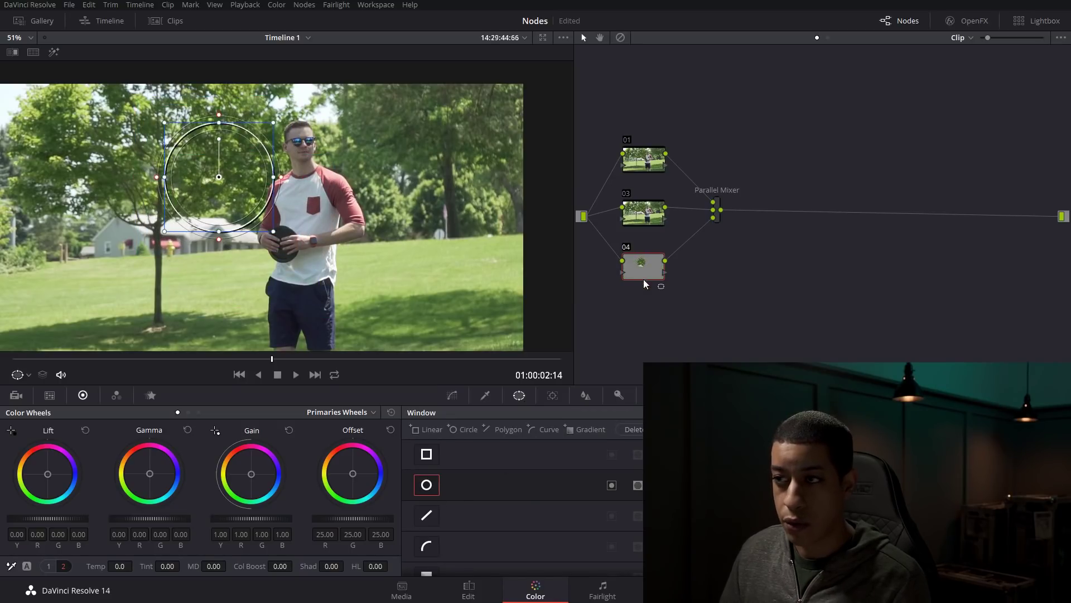
drag(354, 474, 373, 477)
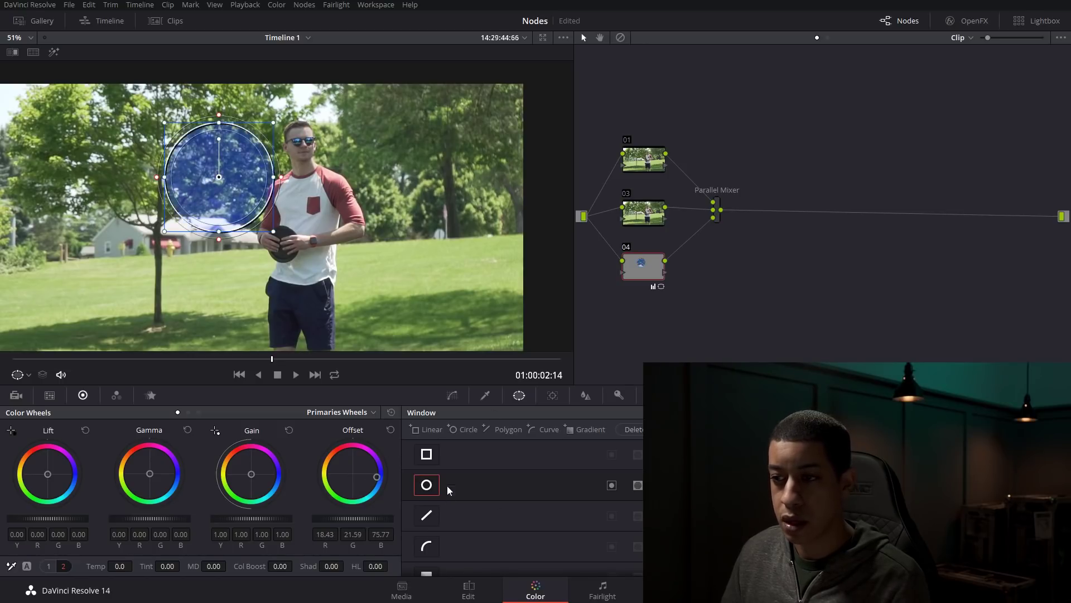
Step: Mask node 03 with a smaller circle window over the man's head and chest and push its offset to yellow
click(645, 209)
click(427, 484)
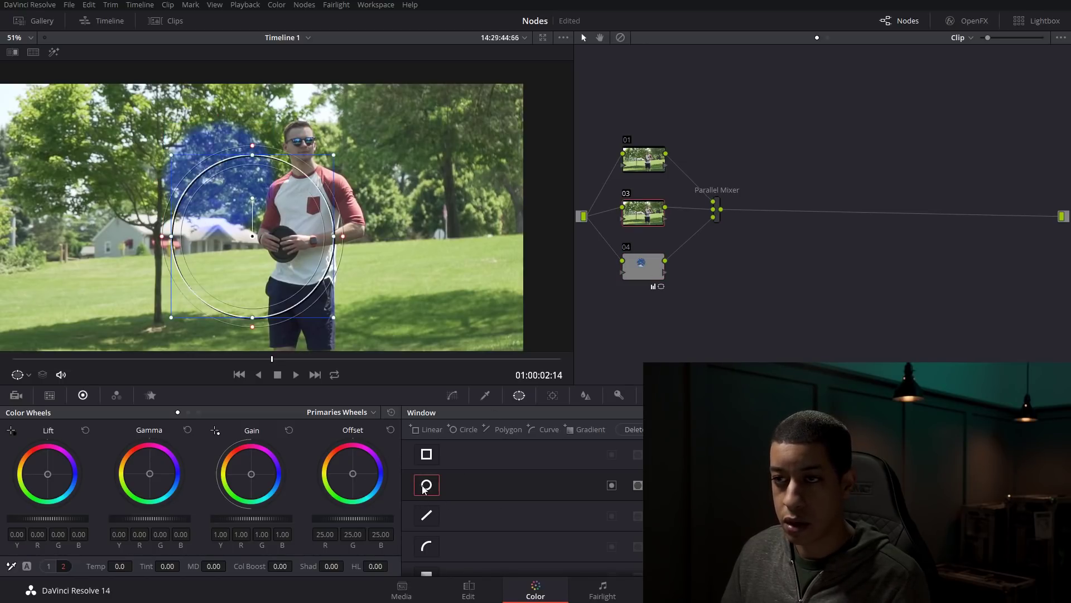
drag(262, 217, 323, 173)
drag(405, 255, 374, 224)
drag(323, 174, 301, 173)
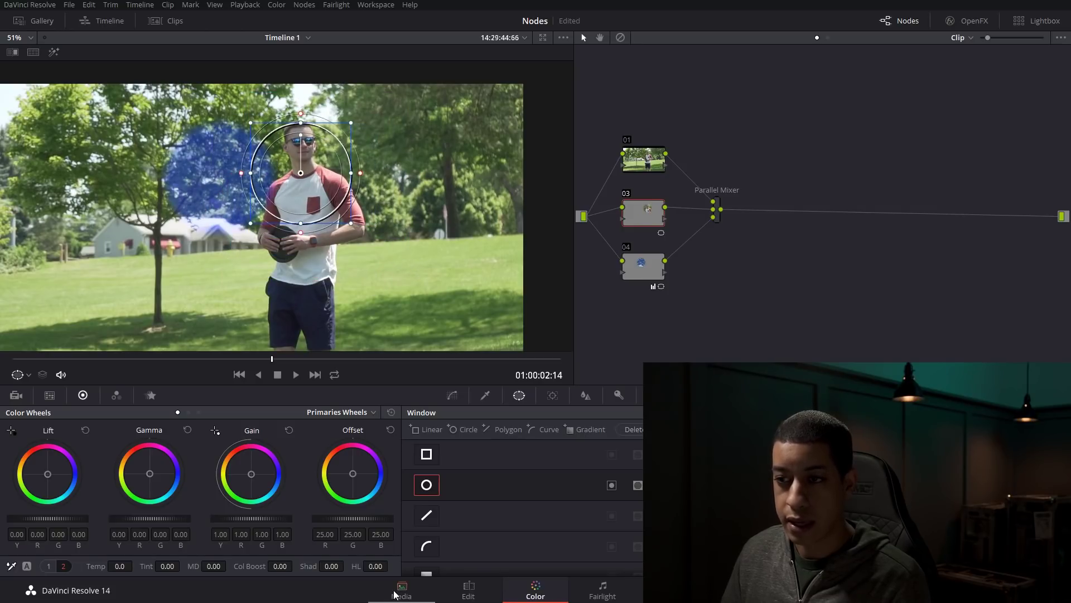
drag(352, 473, 322, 473)
Step: Mask node 01 with a circle window overlapping the blue and yellow areas beside the man's arm, and push its offset to magenta
click(649, 169)
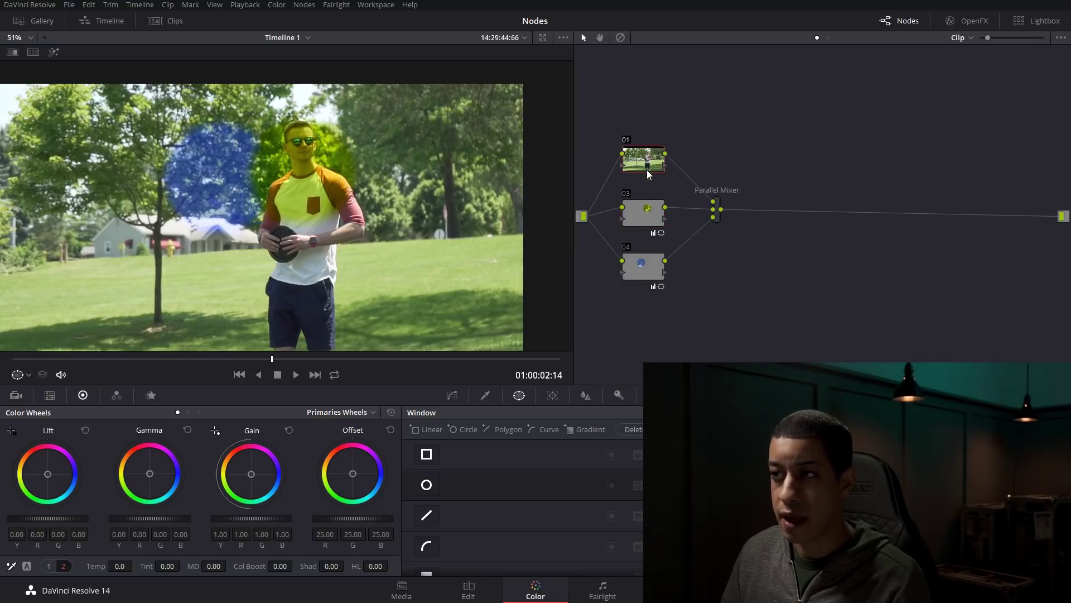
click(426, 484)
drag(263, 217, 253, 246)
drag(333, 327, 284, 216)
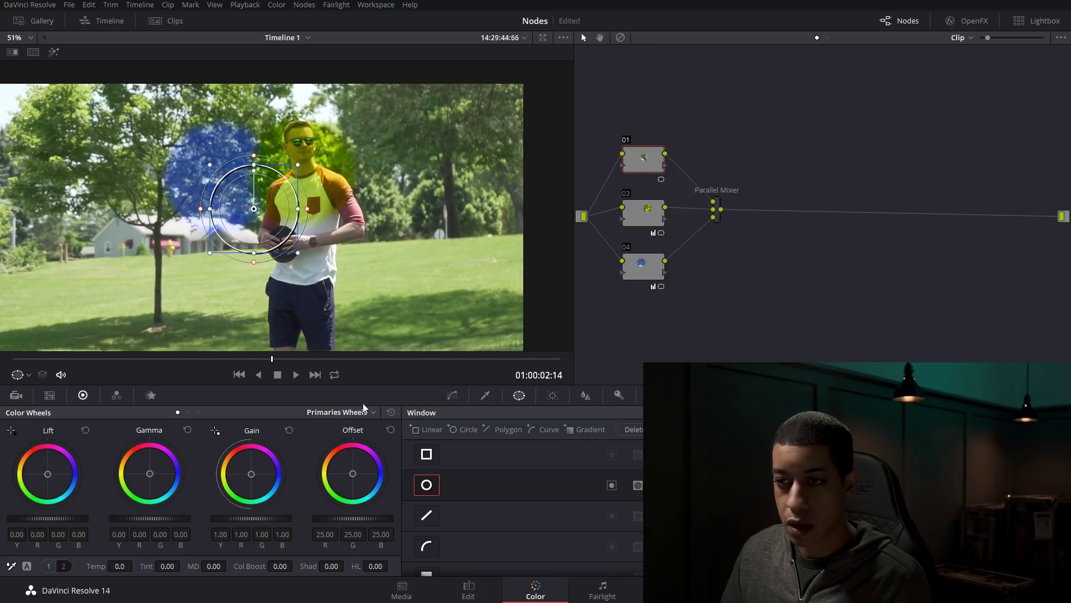
drag(356, 469, 372, 446)
click(630, 223)
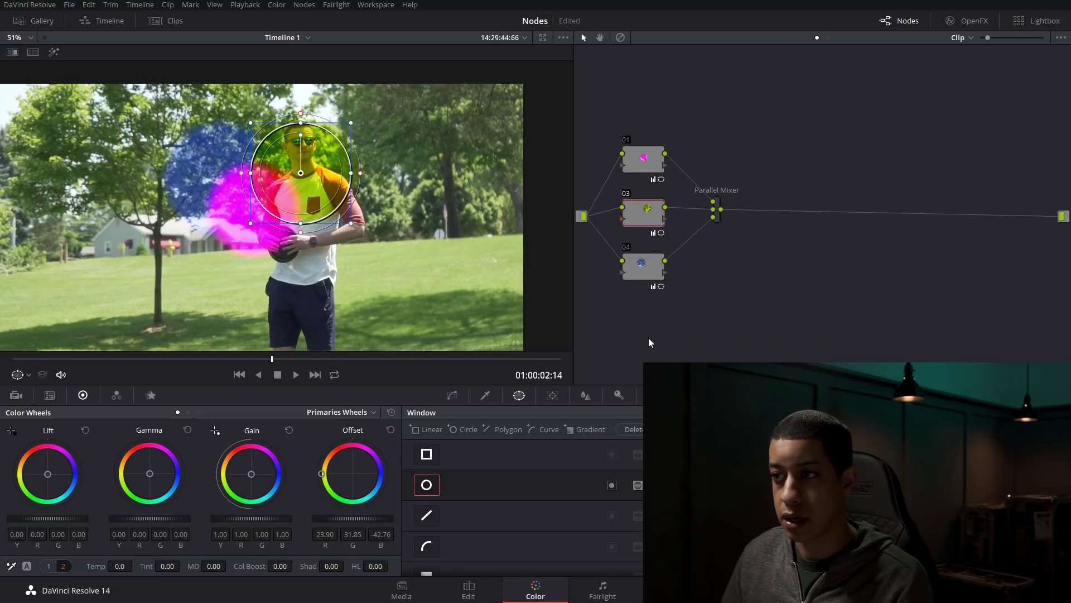
Step: Add a serial node after the Parallel Mixer and examine how the three overlapping colors blend in the viewer
click(716, 216)
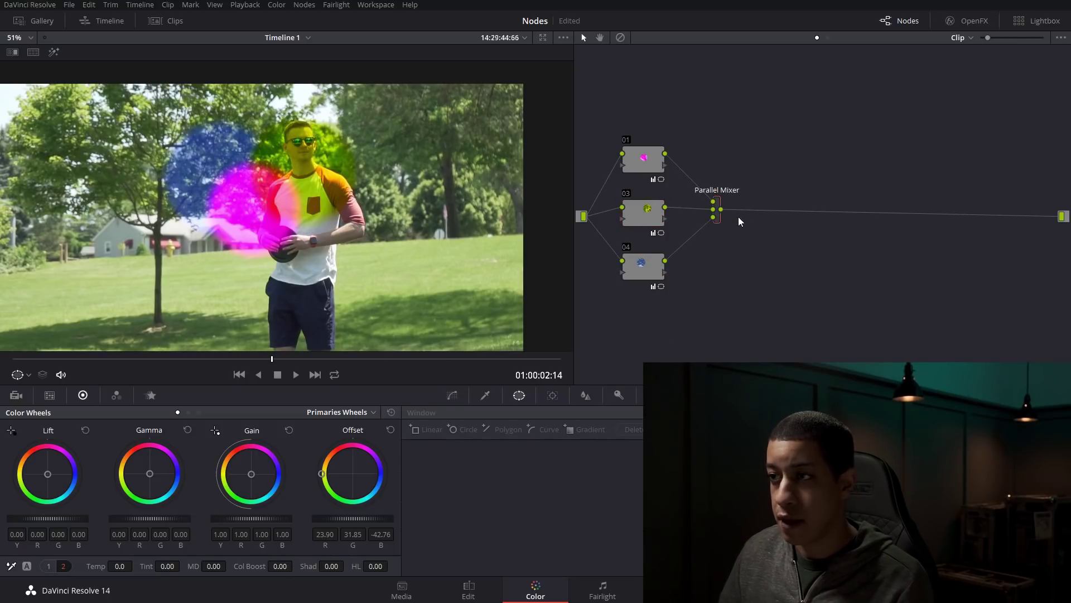
key(alt+s)
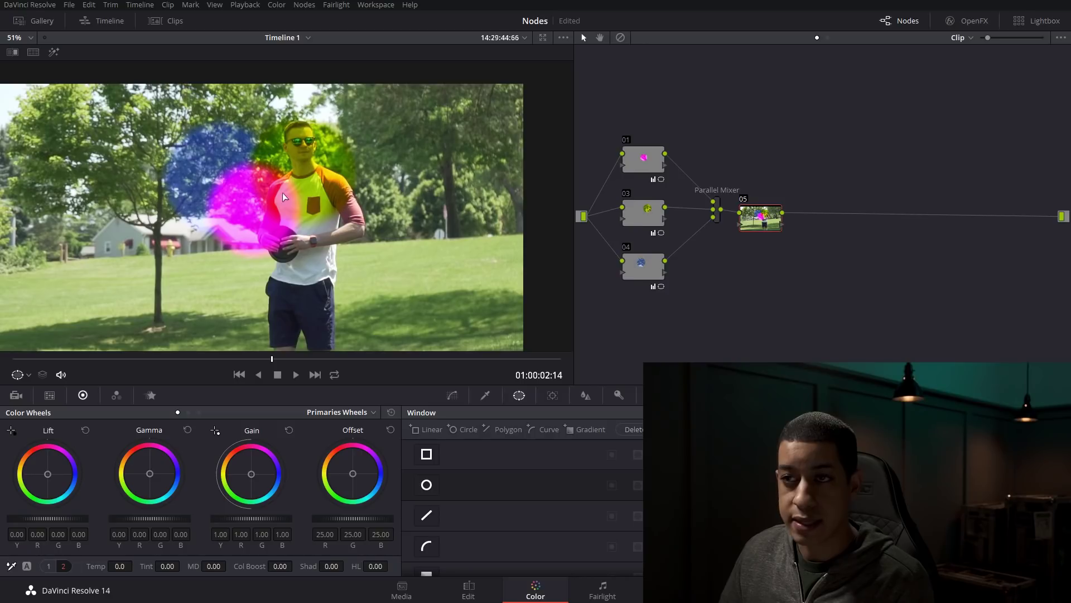
scroll(262, 177, up, 6)
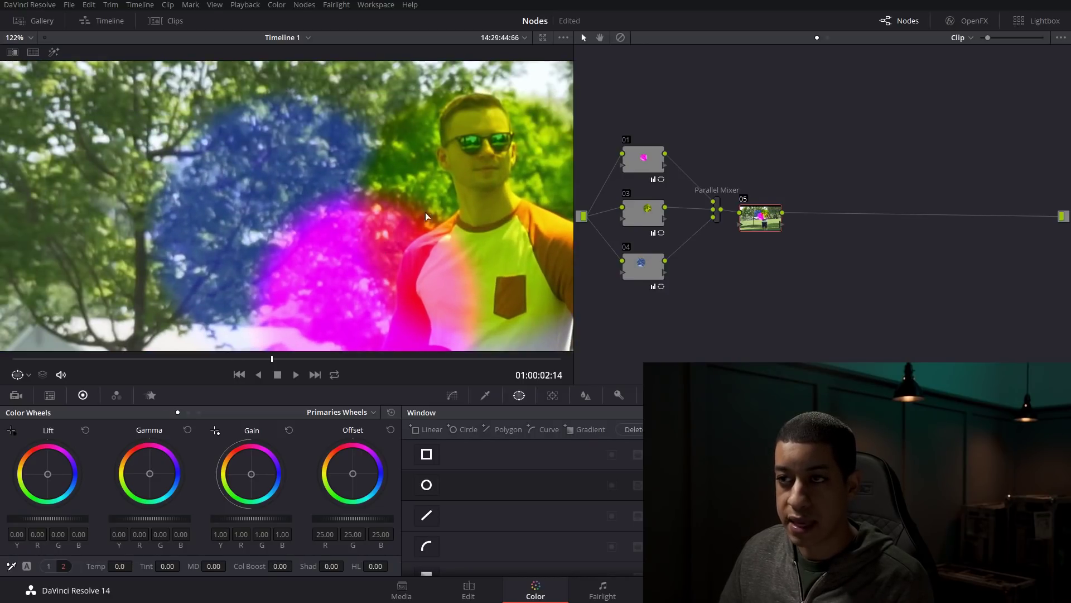
scroll(427, 217, down, 7)
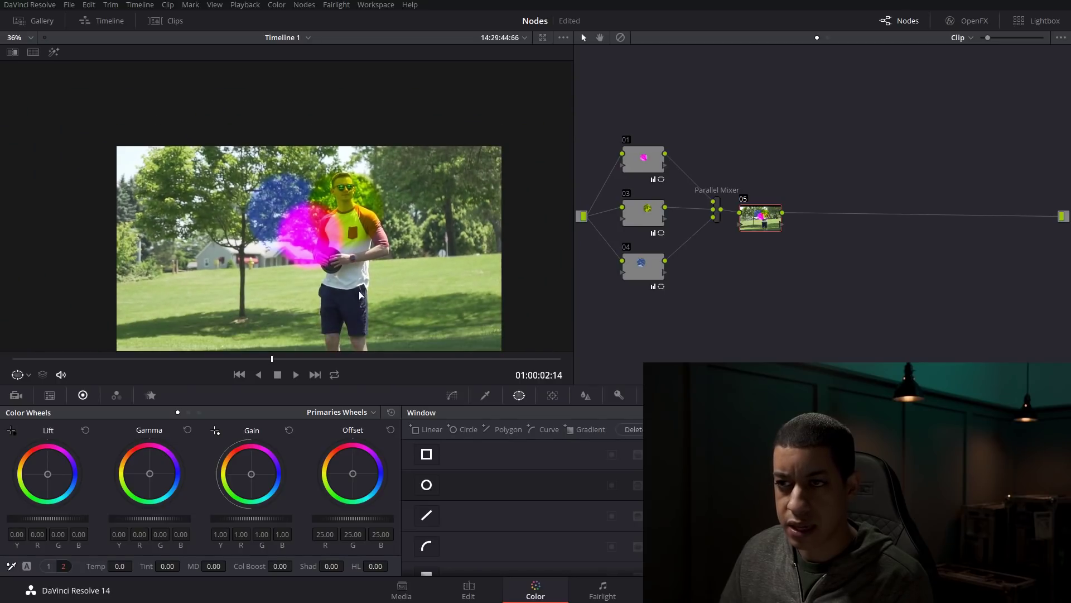
drag(359, 297, 398, 232)
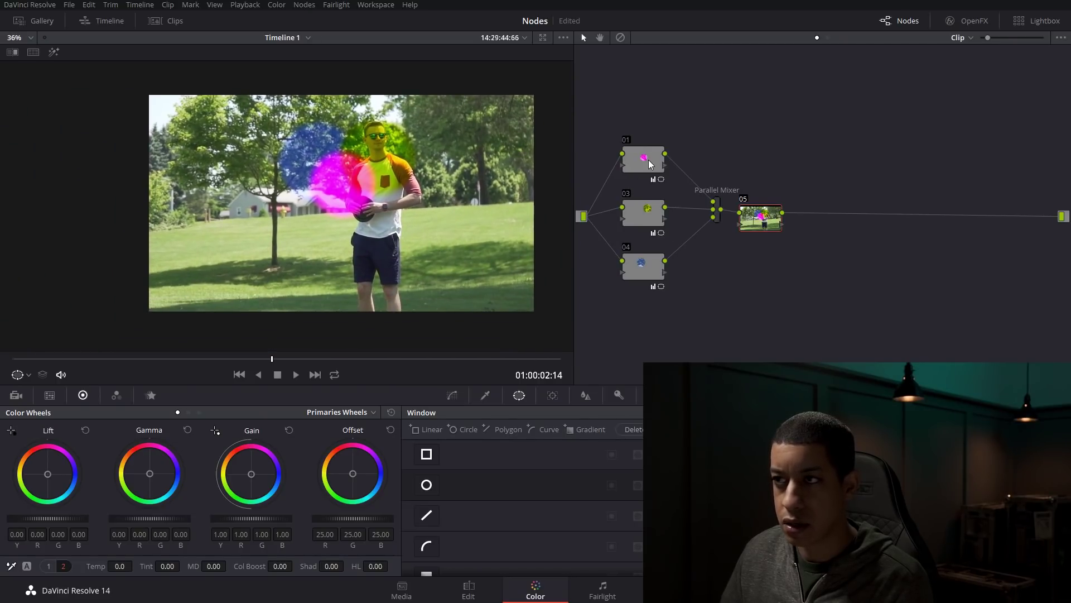
Step: Reposition the three circle windows over the lawn by the man's legs and set node 04's blue offset to 11.36, 17.45, 136.37
click(631, 264)
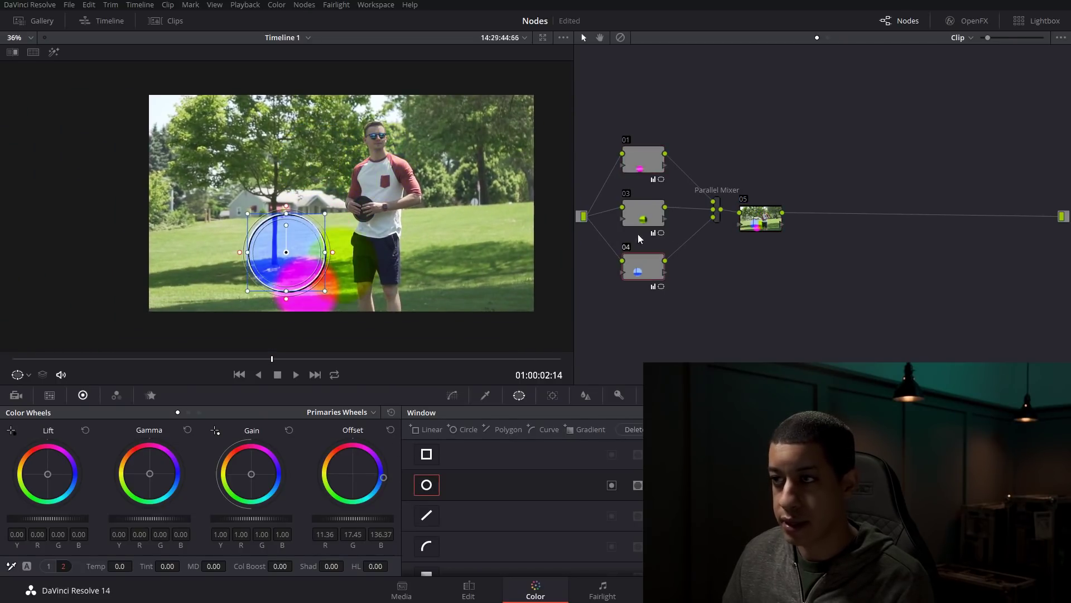
click(768, 223)
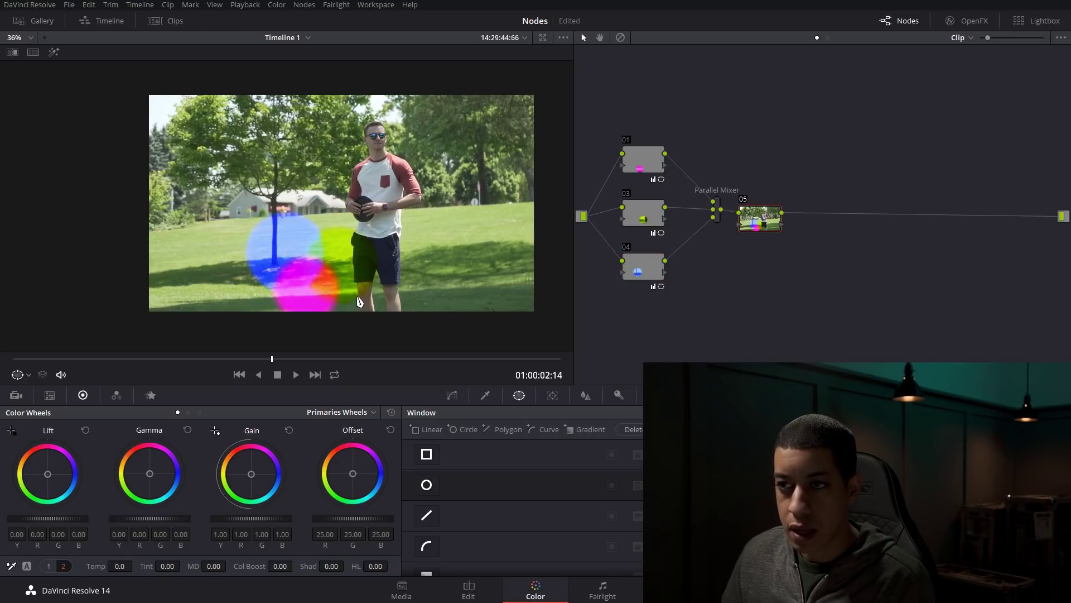
scroll(358, 290, up, 5)
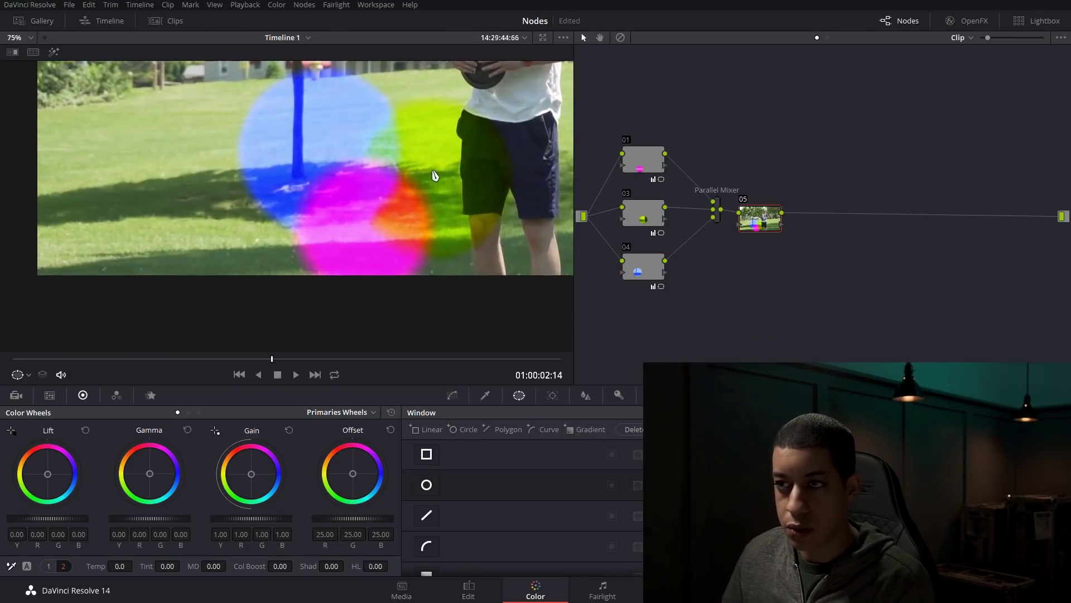
scroll(385, 195, up, 2)
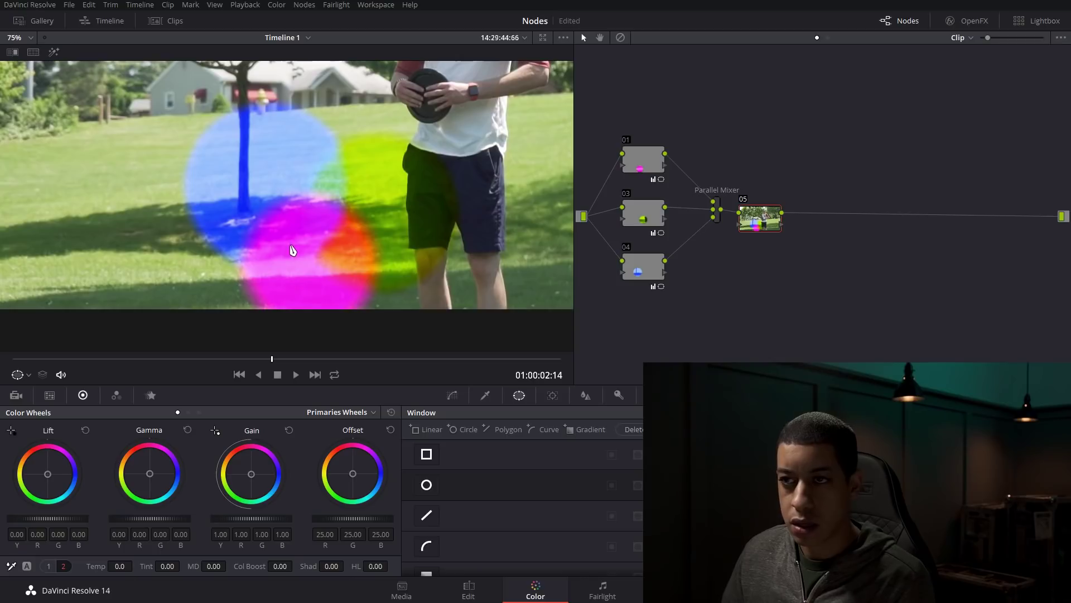
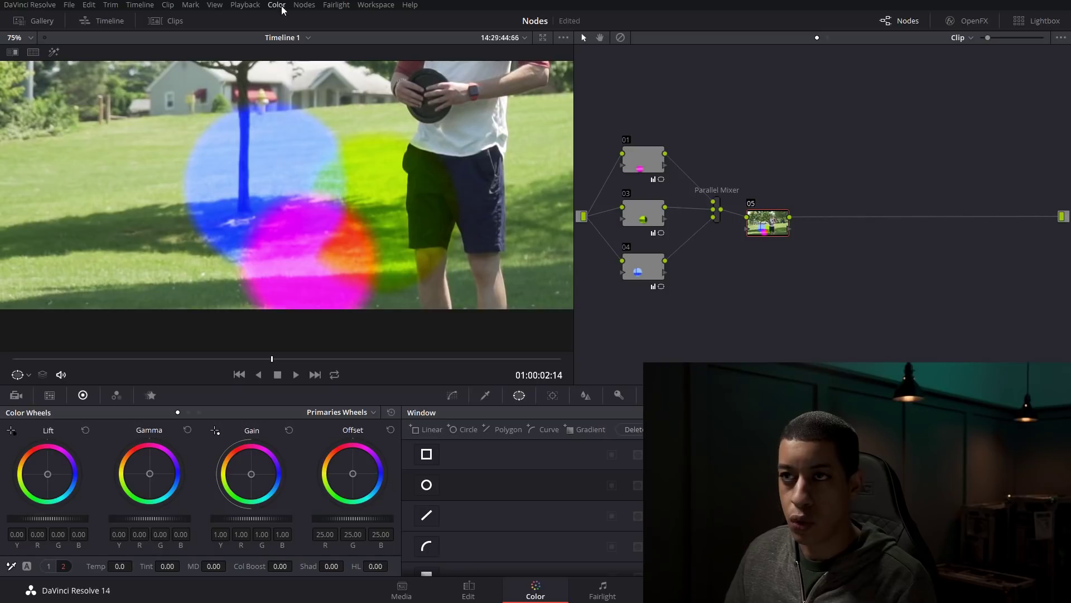
Step: Add a layer node to node 05, and delete nodes 05 and 07 together with their Layer Mixer
click(302, 5)
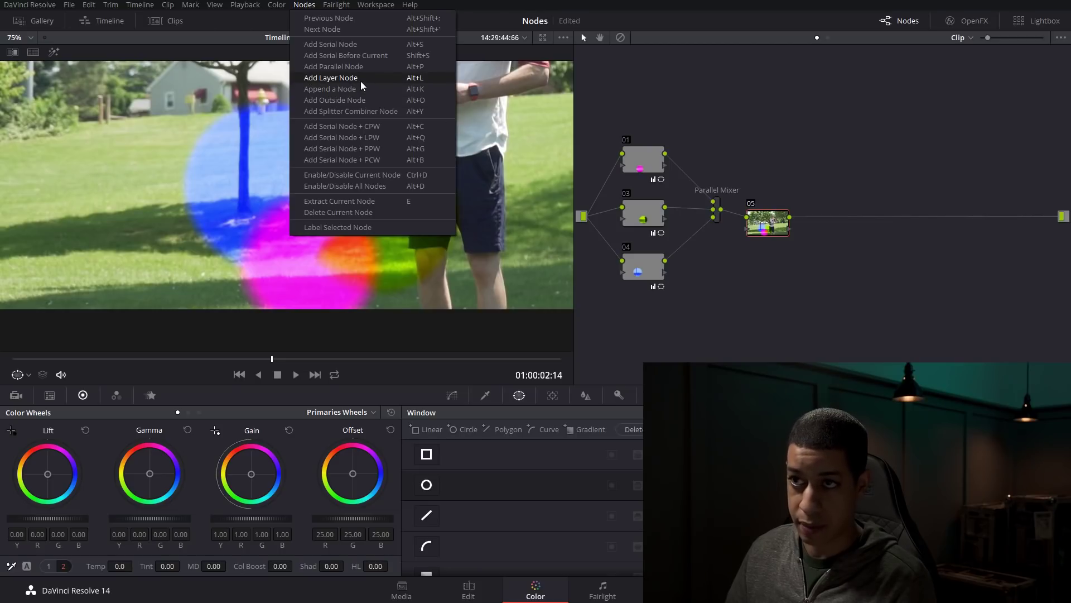
click(335, 78)
drag(811, 229, 831, 235)
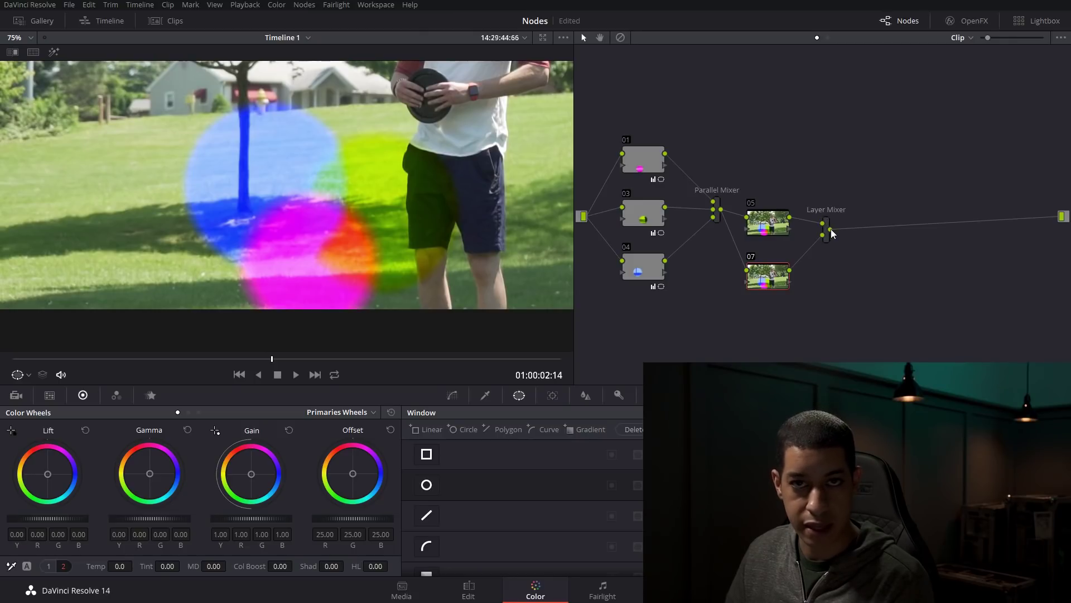
drag(874, 190, 774, 293)
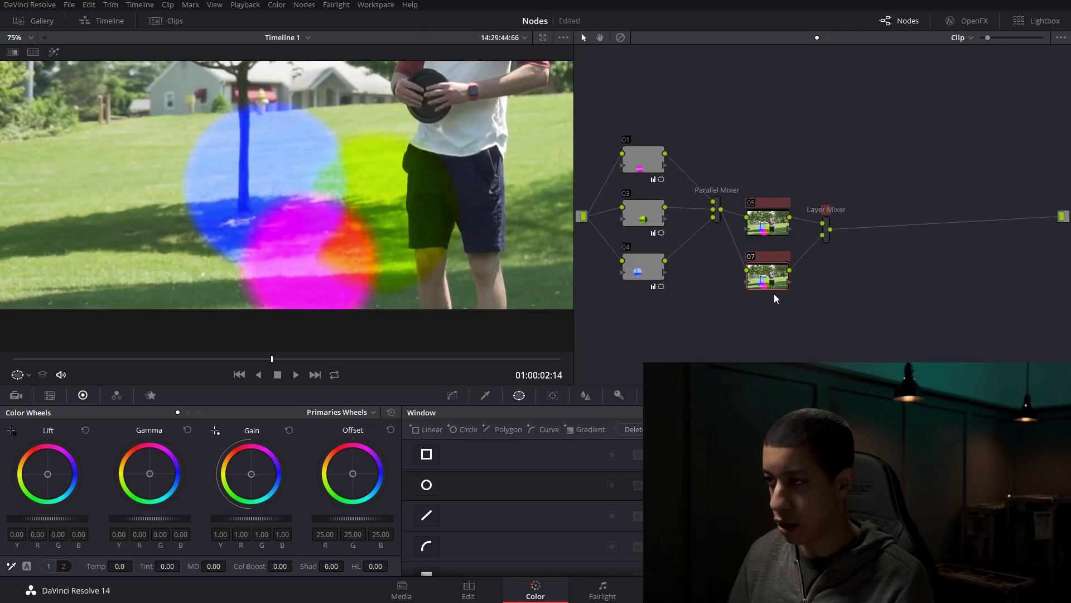
key(Delete)
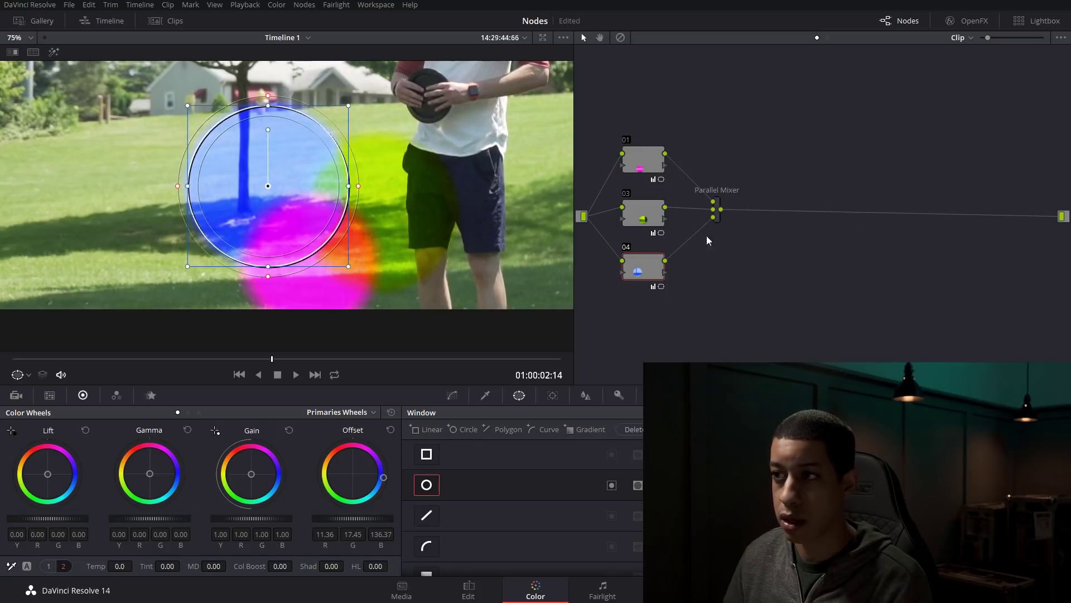
Step: Morph the Parallel Mixer joining the three windowed nodes into a Layer Mixer node
click(718, 221)
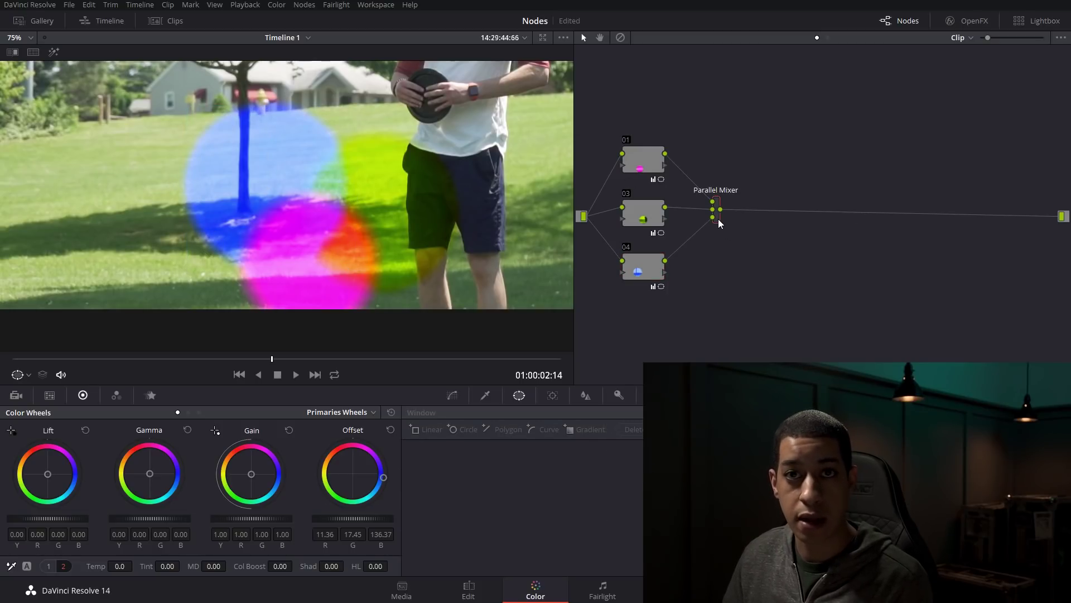
right_click(719, 223)
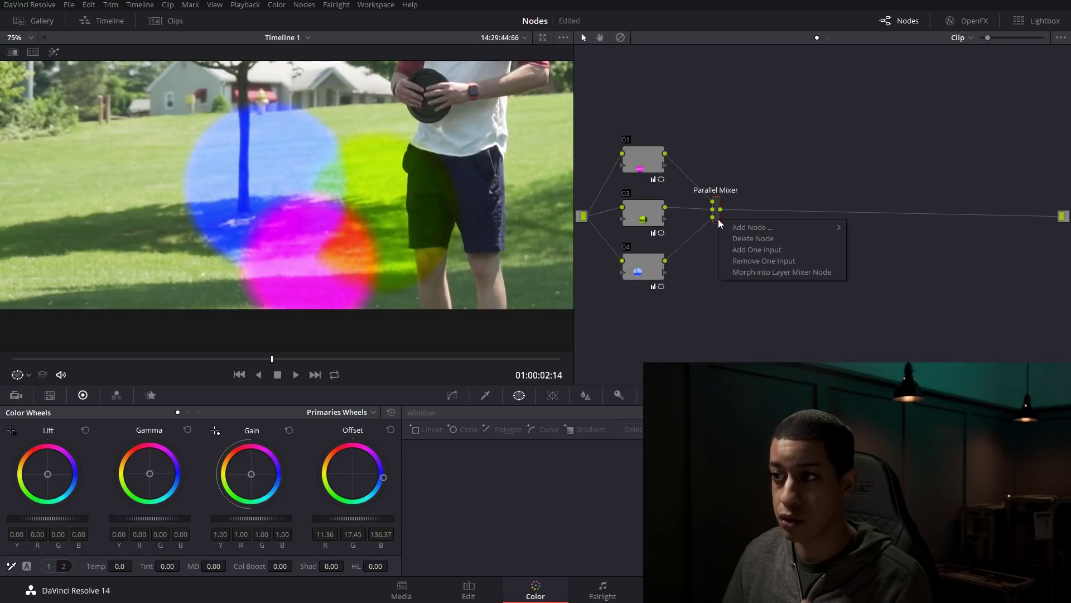
click(771, 272)
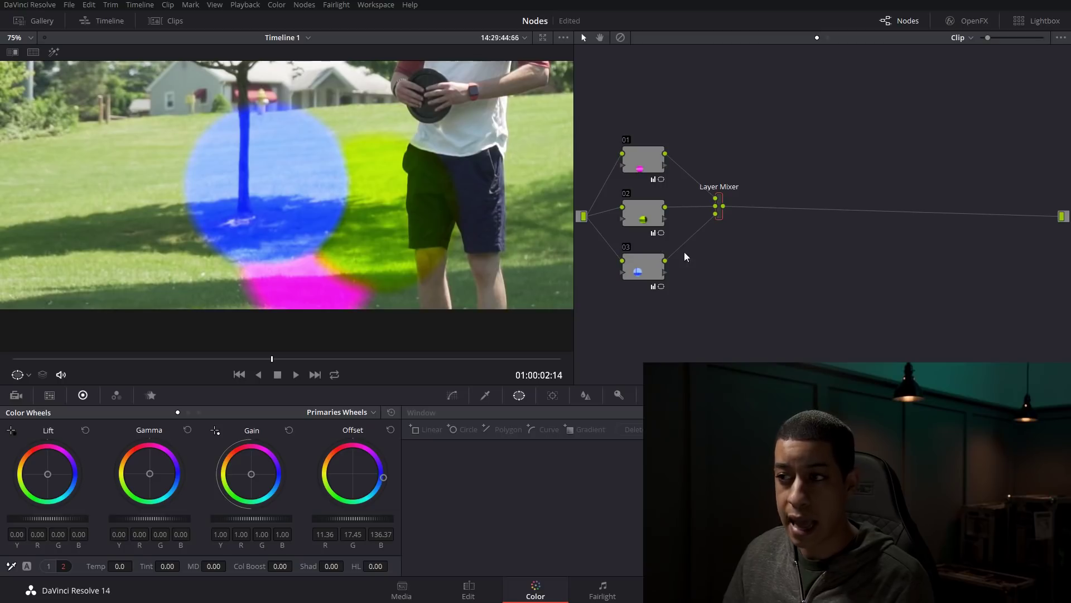
Step: Stack nodes 02 and 03 over node 01 to illustrate layering, and spread the three nodes back into a column
drag(654, 212, 645, 172)
drag(637, 260, 646, 180)
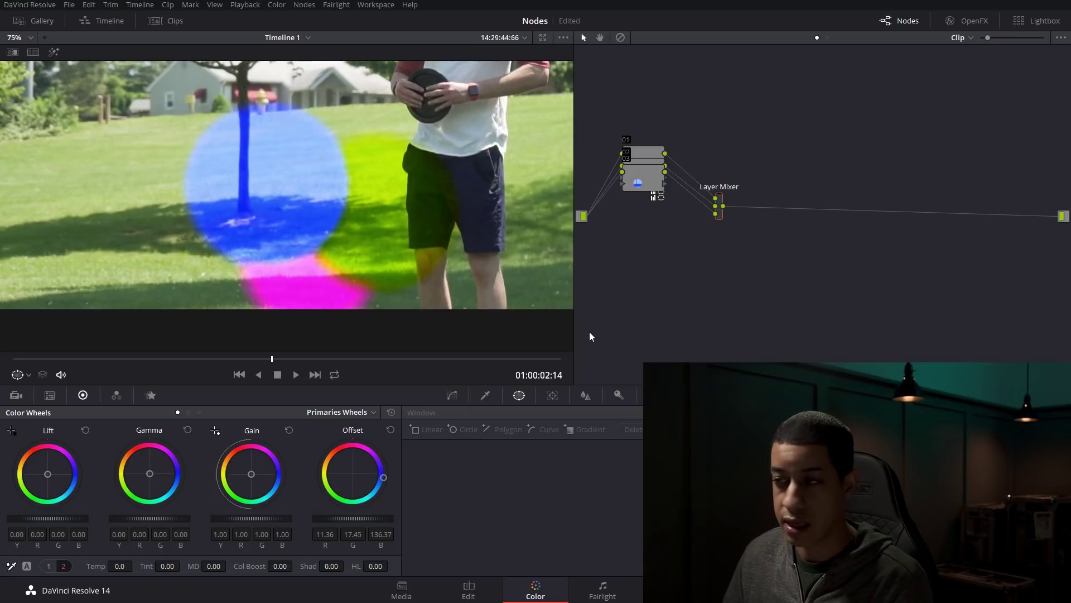
drag(643, 193, 648, 245)
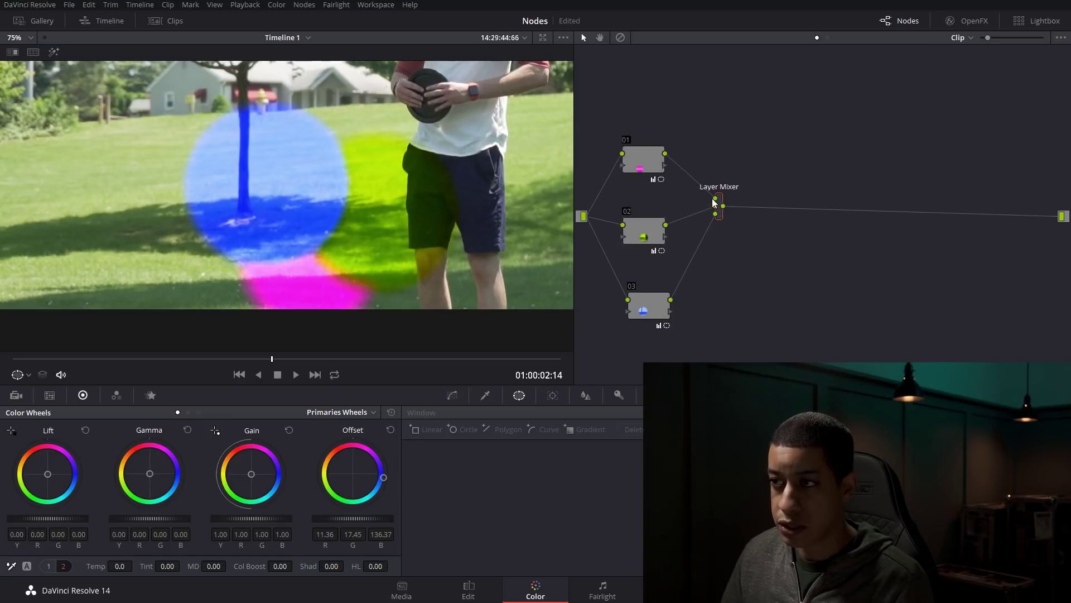
mouse_move(655, 171)
mouse_down()
mouse_move(628, 187)
mouse_move(653, 163)
mouse_move(656, 185)
mouse_up()
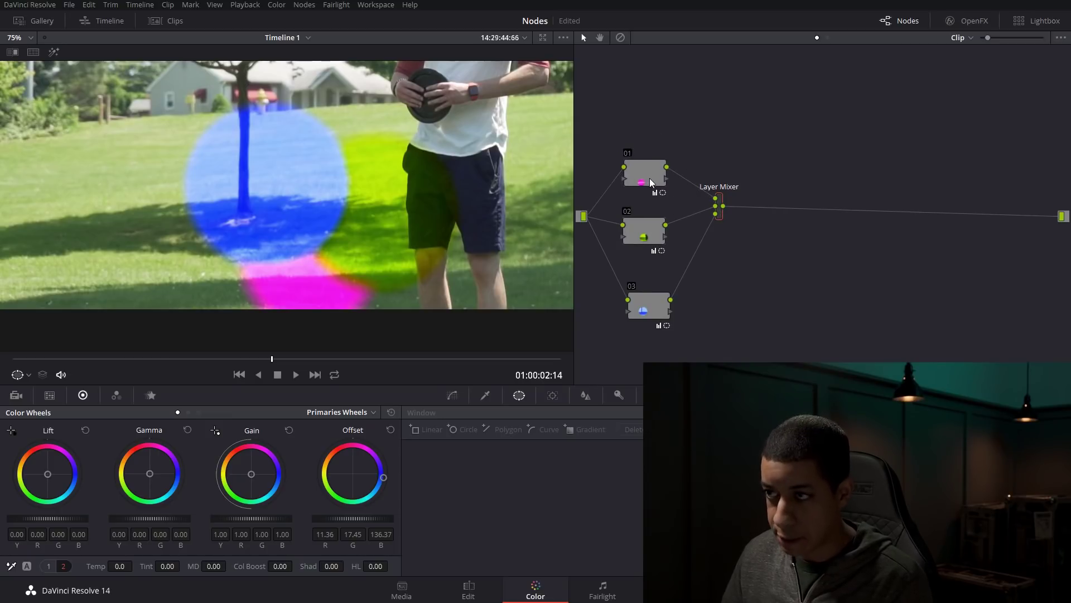
Step: Restack nodes 02 and 03 over node 01 and move node 03 repeatedly off and onto the stack
drag(645, 234, 642, 180)
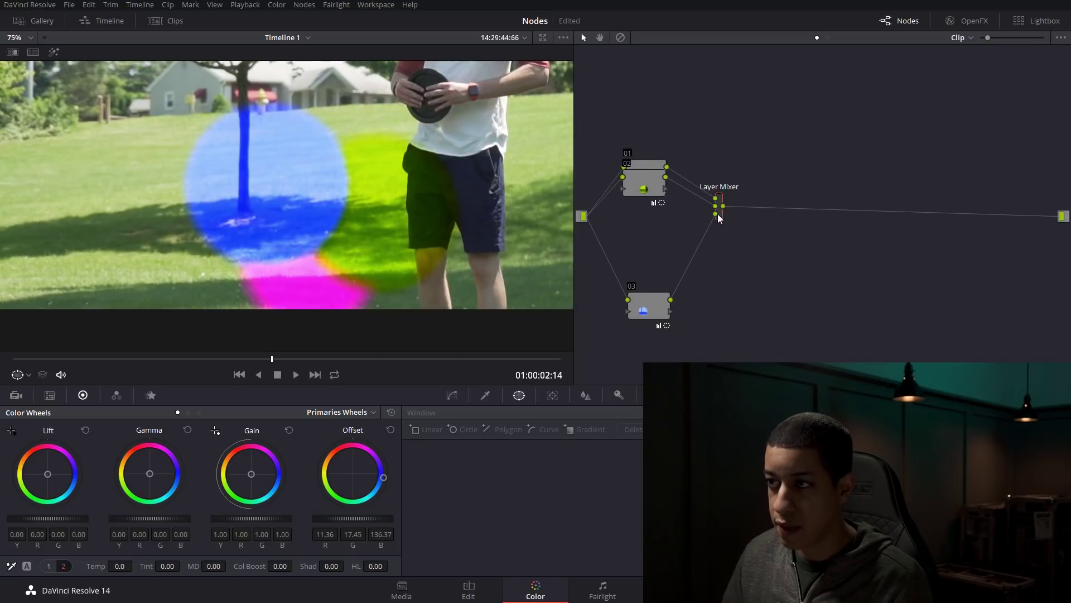
drag(642, 310, 651, 204)
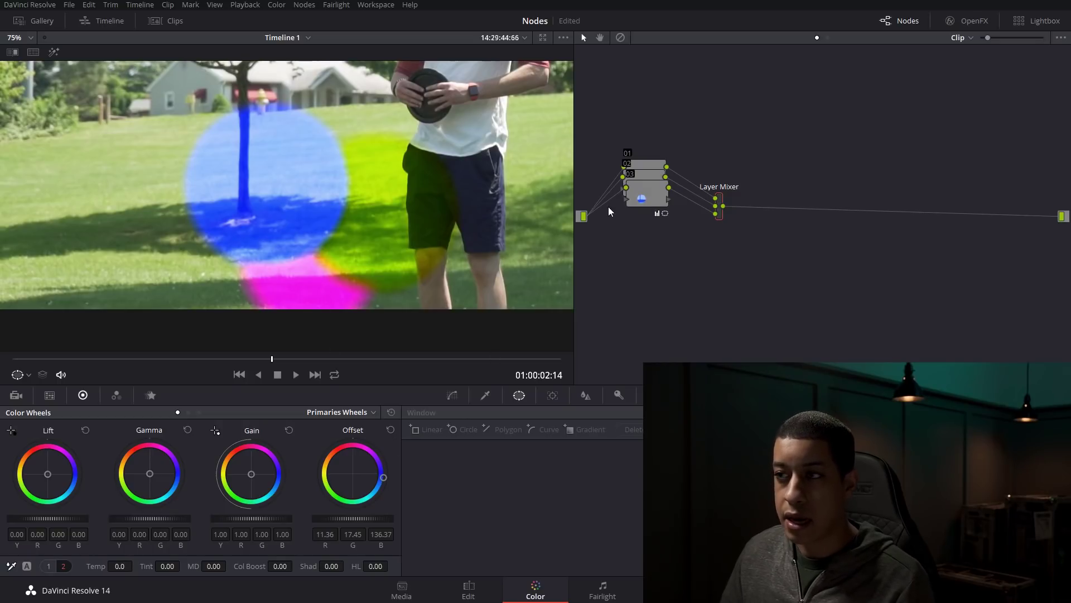
drag(654, 200, 652, 262)
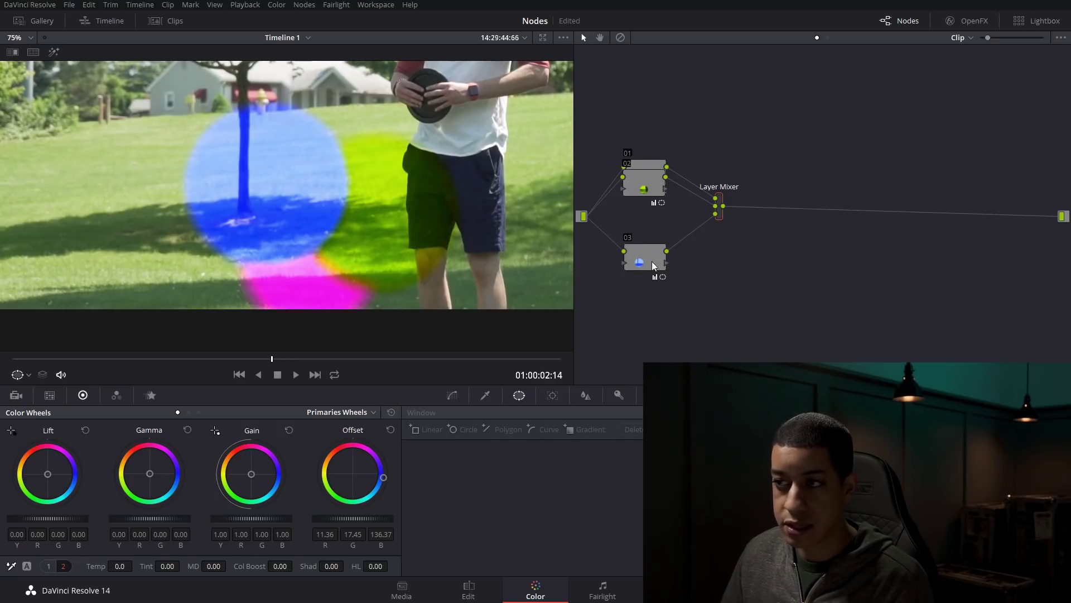
mouse_move(653, 264)
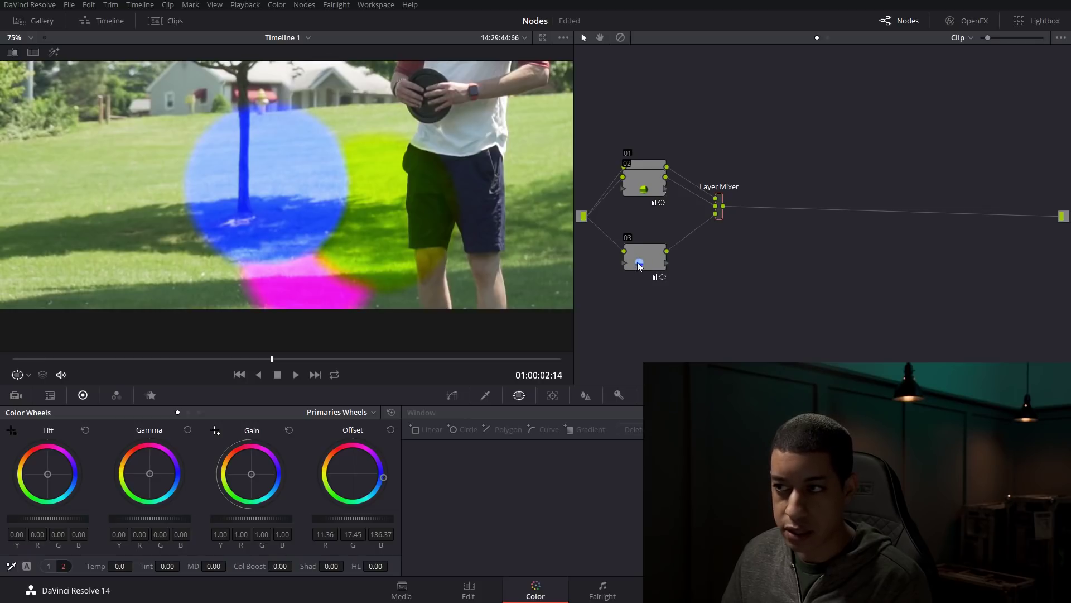
drag(640, 268, 638, 248)
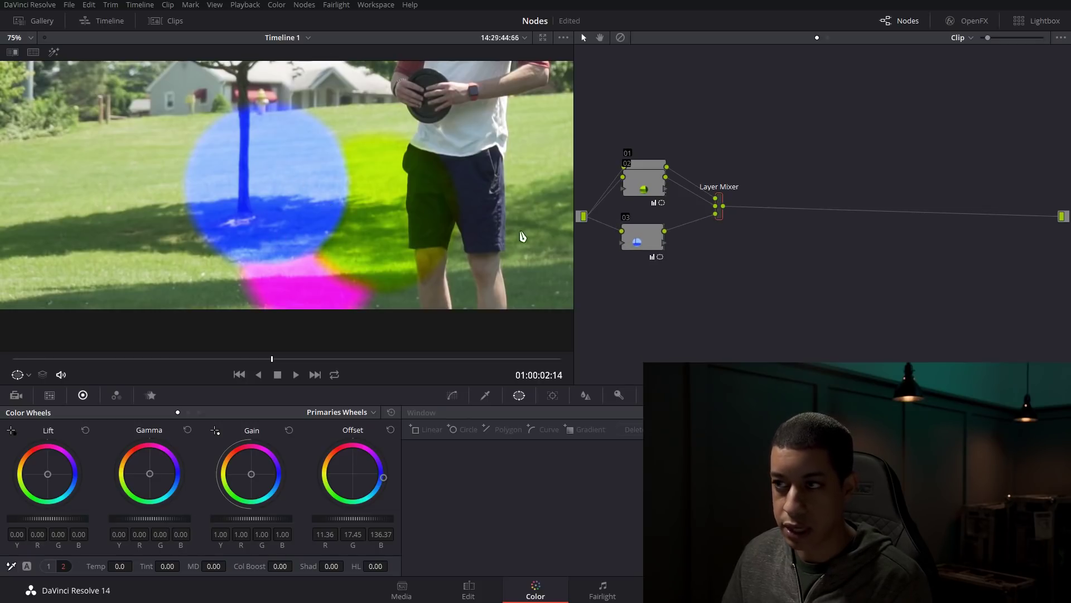
drag(648, 242, 651, 193)
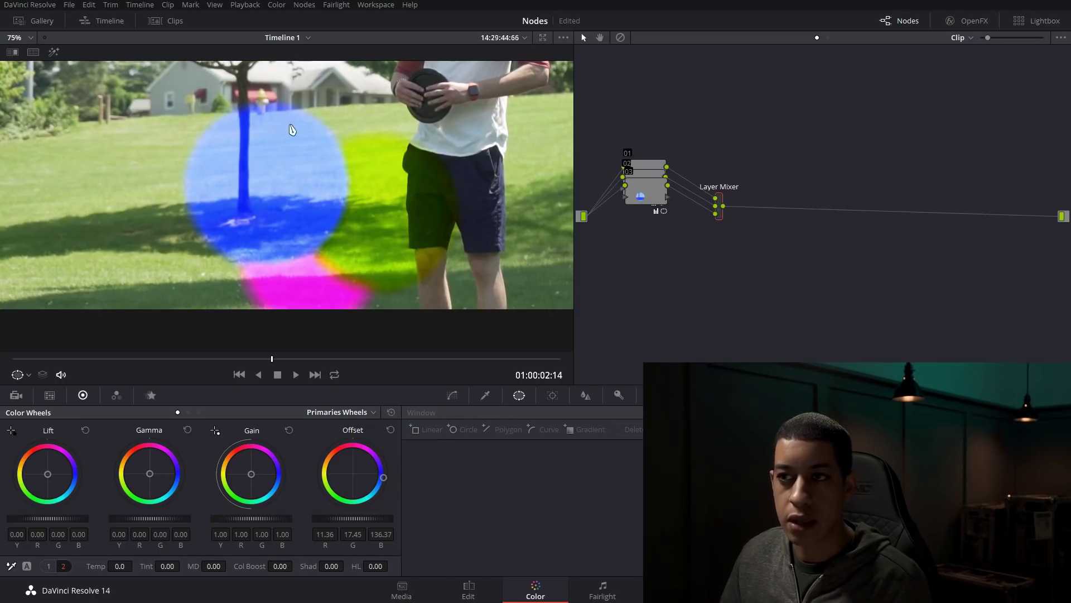
drag(627, 197, 623, 273)
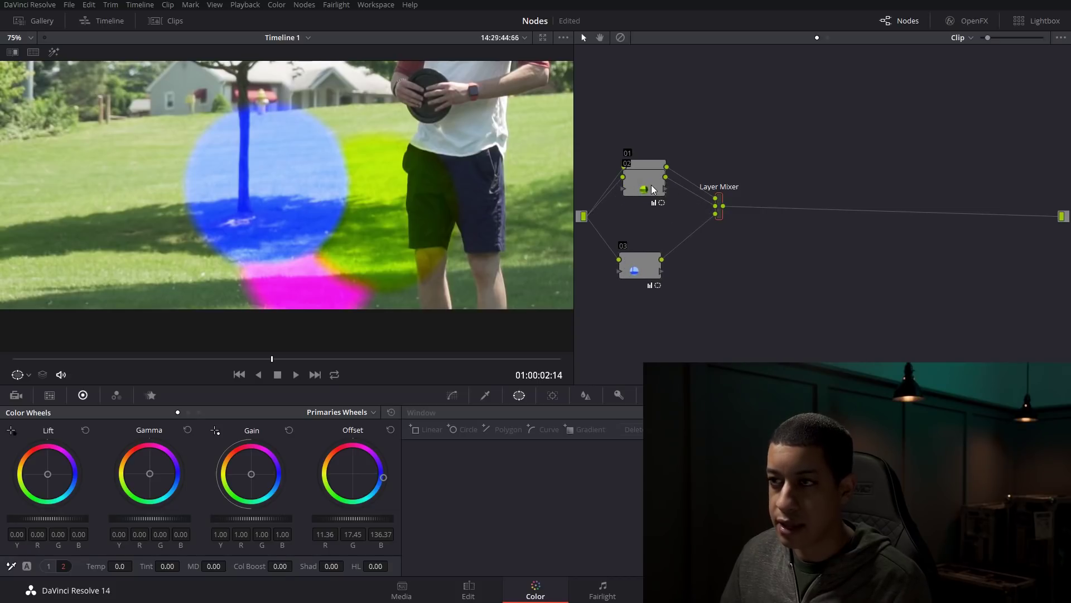
Step: Reset the node graph to a single node 01 without any color correction
drag(652, 189, 644, 213)
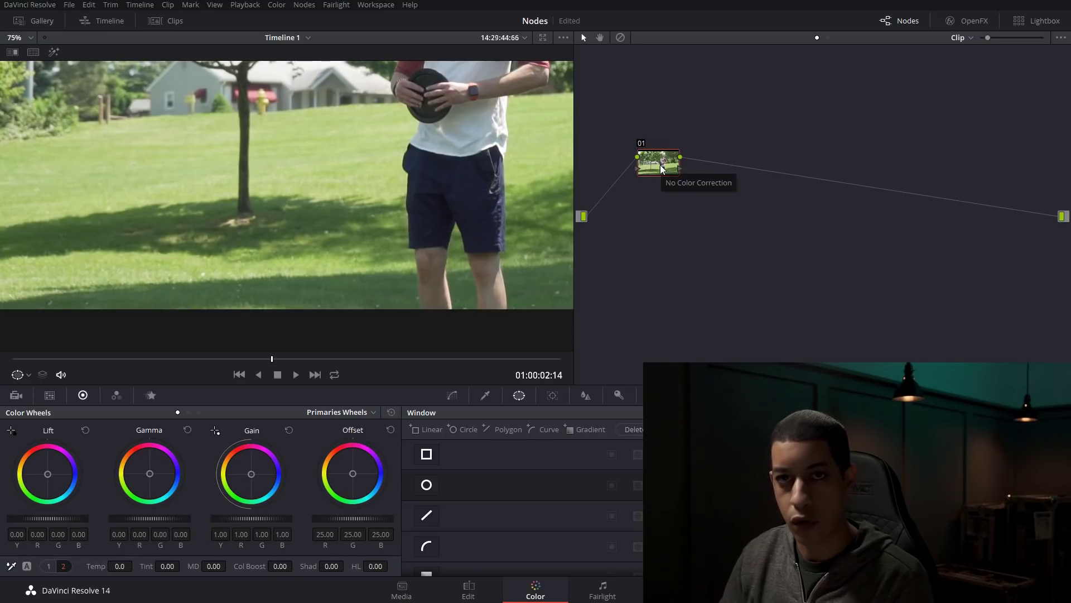
scroll(445, 112, down, 5)
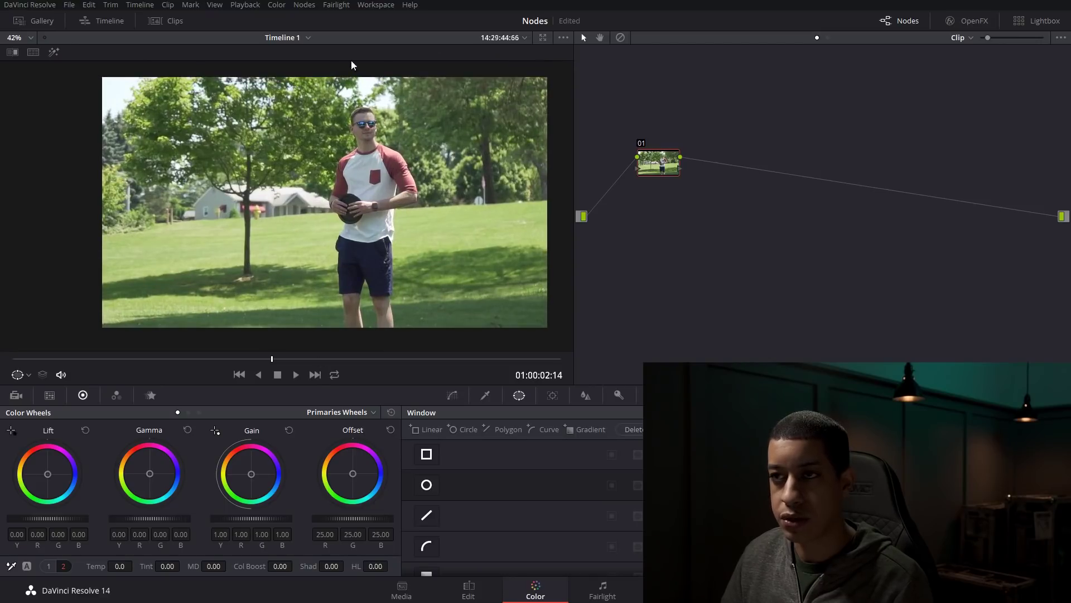
Step: Tint node 01 blue with Gain 0.61, 1.08, 1.33, Gamma -0.01, 0.01, -0.04 and Lift 0.01, -0.02, 0.14 for R, G, B
drag(251, 479, 256, 480)
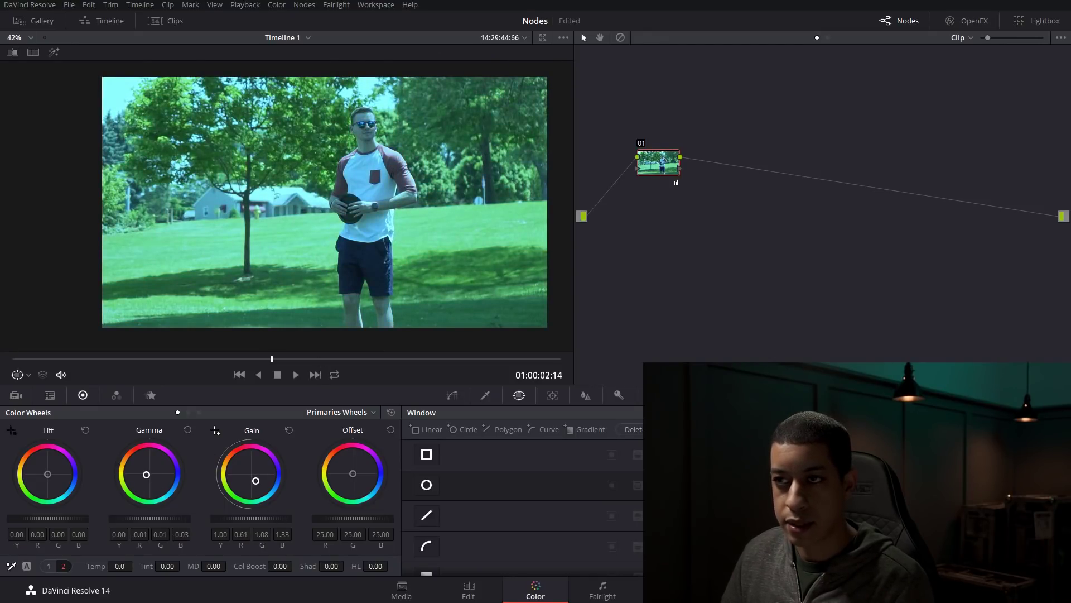
drag(48, 474, 53, 473)
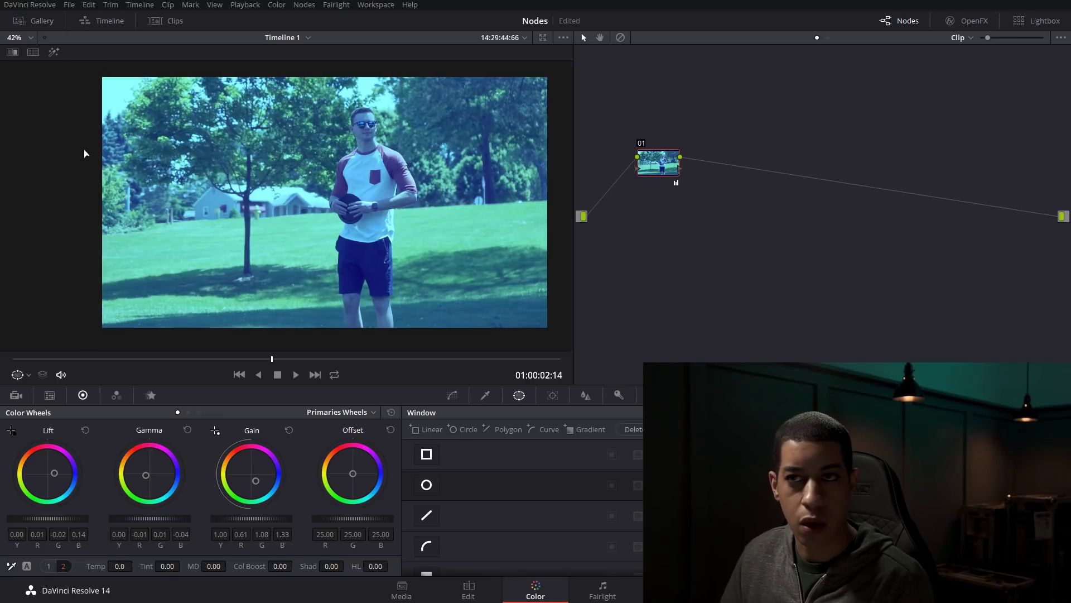
Step: Add a serial node after the blue-tinted node 01 and place it slightly lower beside that node
drag(655, 166, 650, 166)
key(alt+s)
drag(708, 172, 712, 183)
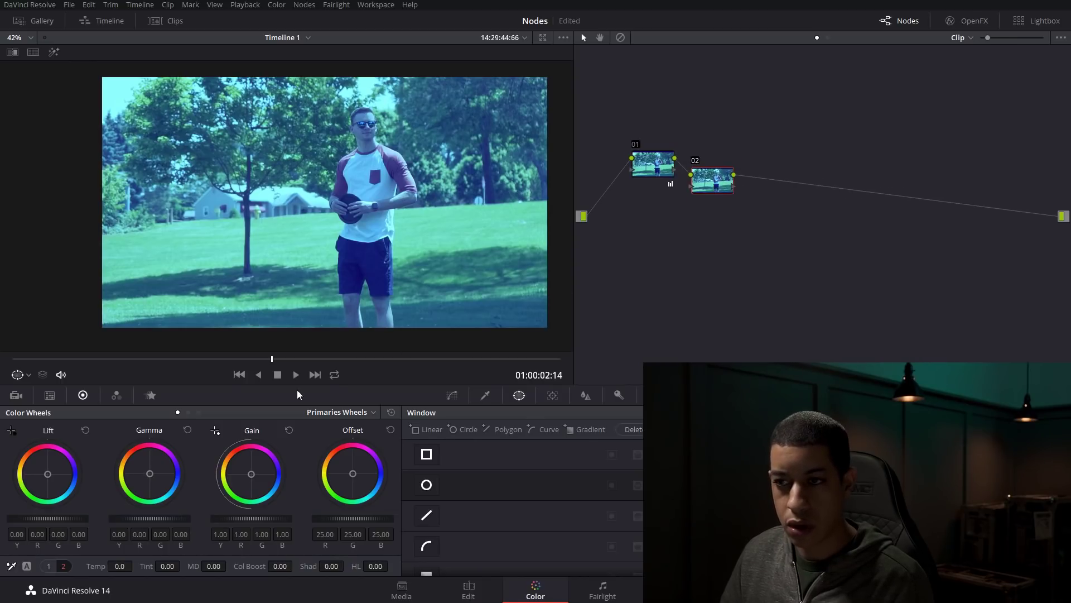
Step: Add a circle window to node 02 over the image's upper-left corner and tint it warm with Gain 1.21, 0.98, 0.57 for R, G, B
click(426, 485)
drag(331, 203, 121, 97)
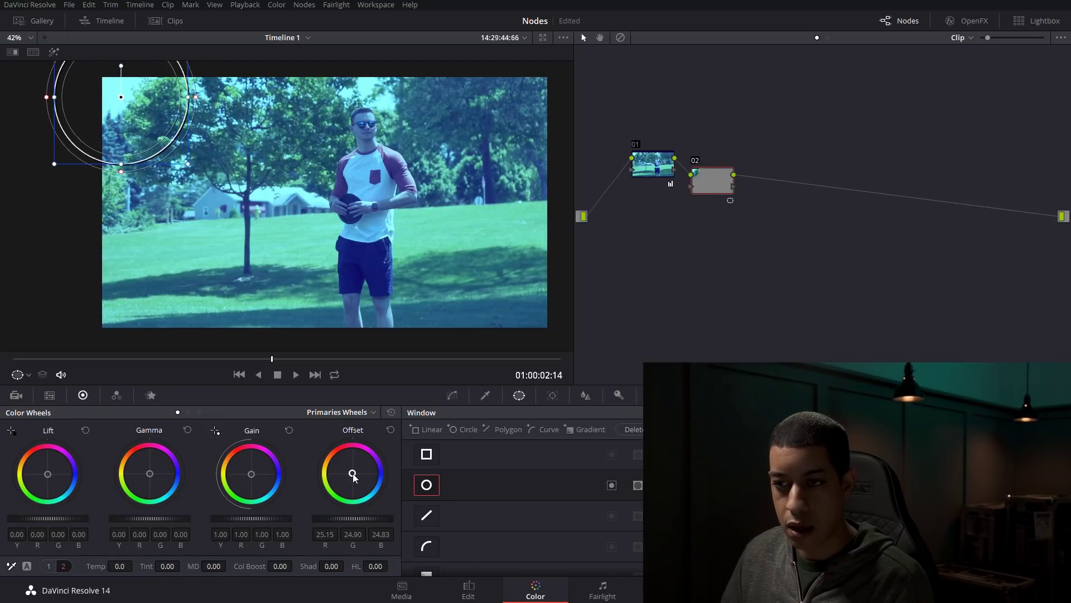
drag(228, 475, 225, 473)
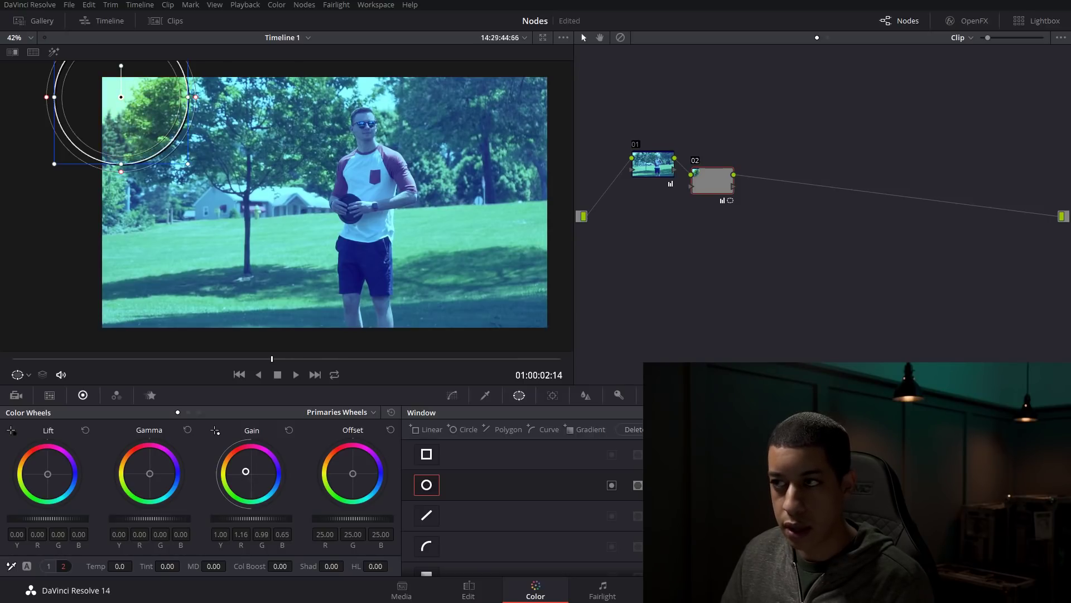
drag(246, 471, 244, 469)
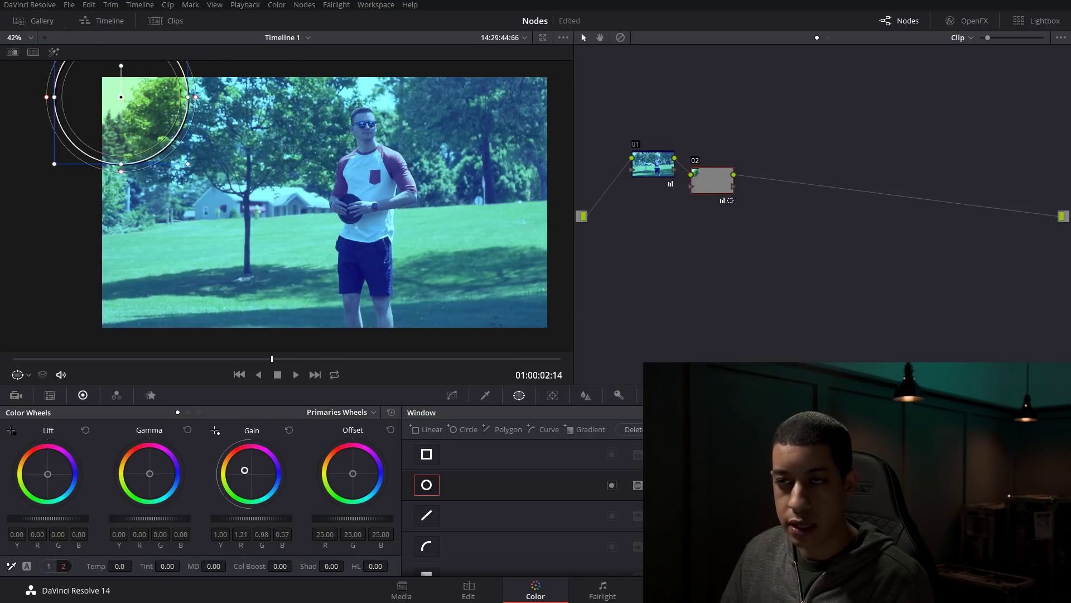
Step: Move node 02 away from node 01, place it below that node, and return it farther to its right
mouse_move(717, 181)
mouse_down()
mouse_move(732, 163)
mouse_move(730, 180)
mouse_up()
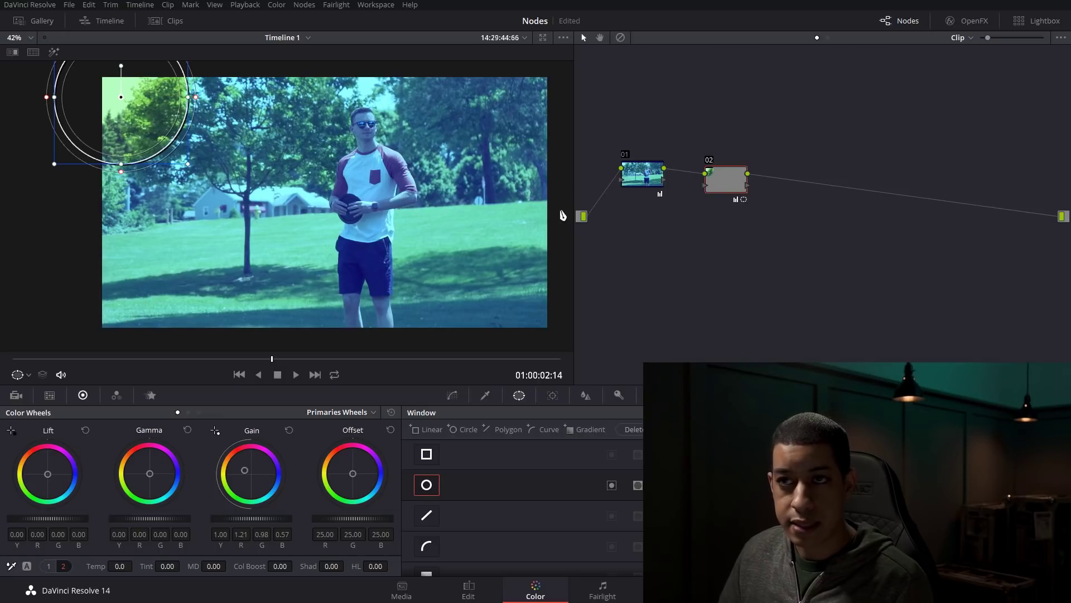
drag(726, 188, 653, 235)
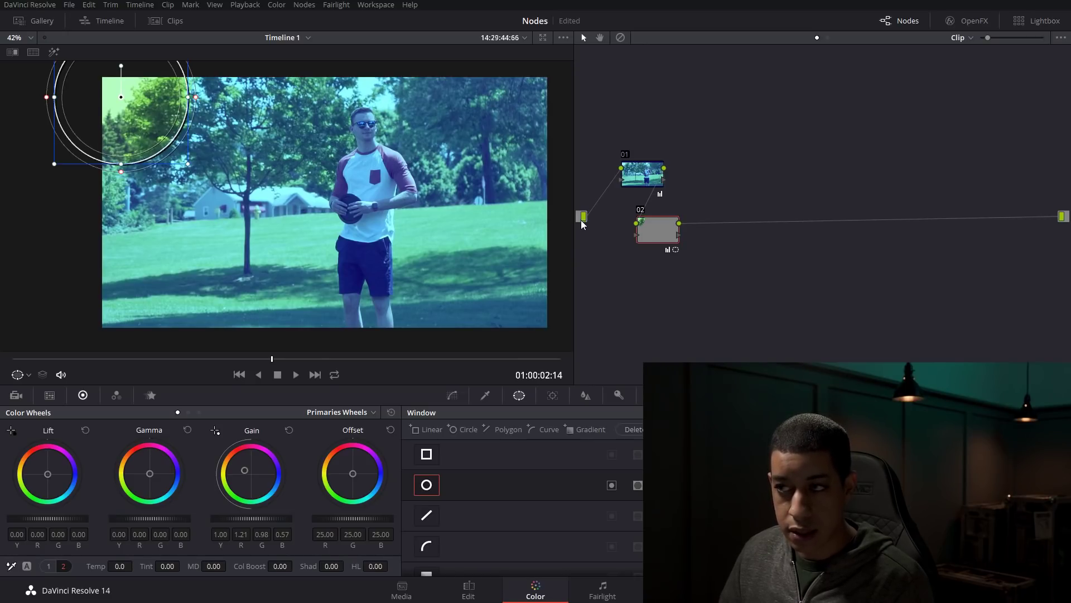
drag(658, 236, 758, 210)
Step: Delete serial node 02 and add a parallel node to the blue-tinted node 01
click(629, 185)
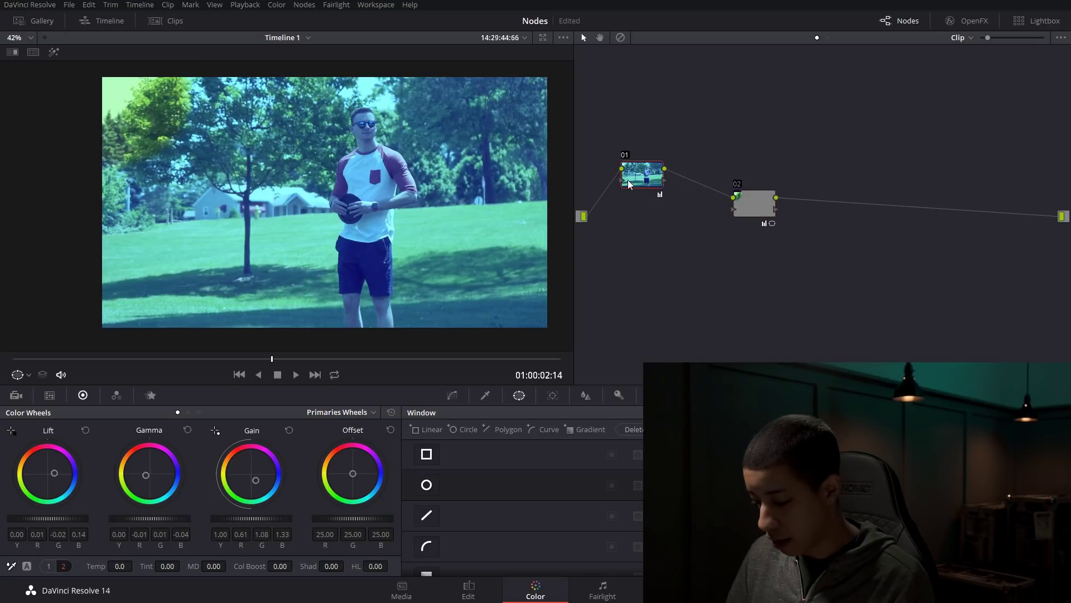
click(744, 211)
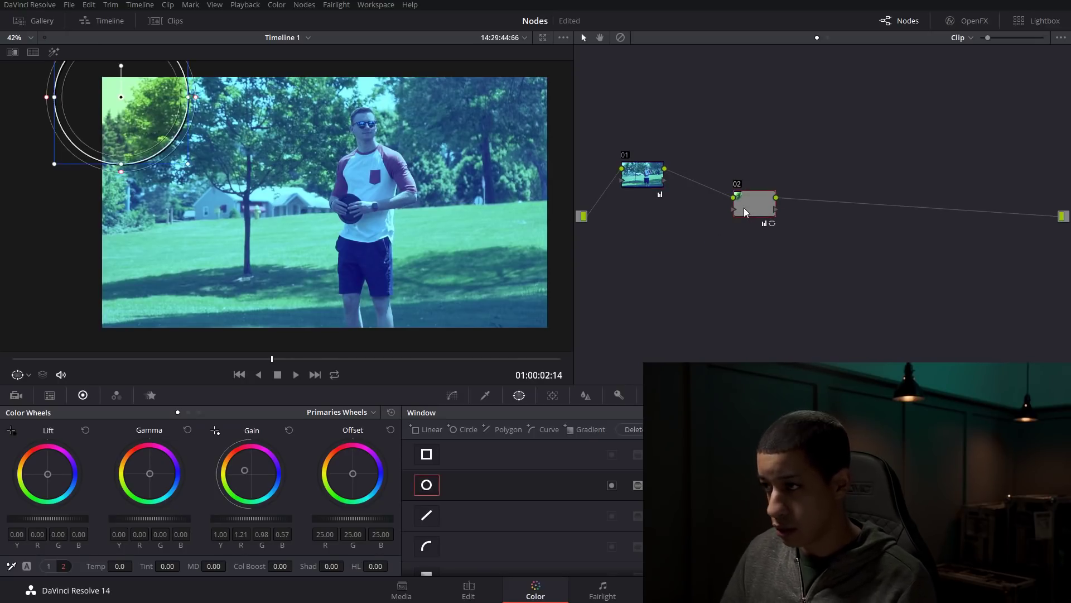
key(Delete)
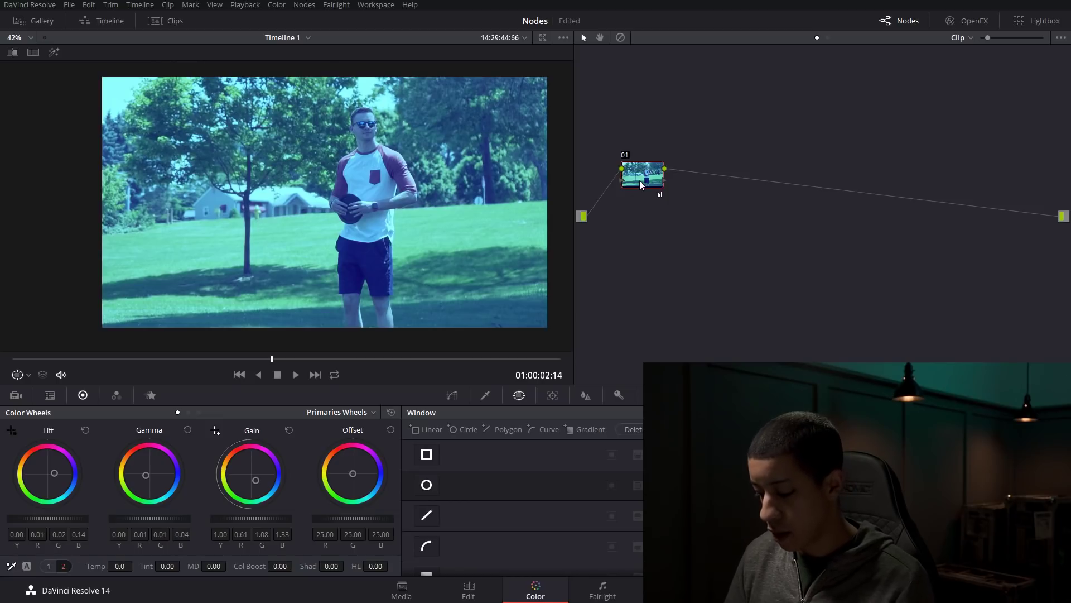
key(alt+p)
drag(681, 184, 690, 200)
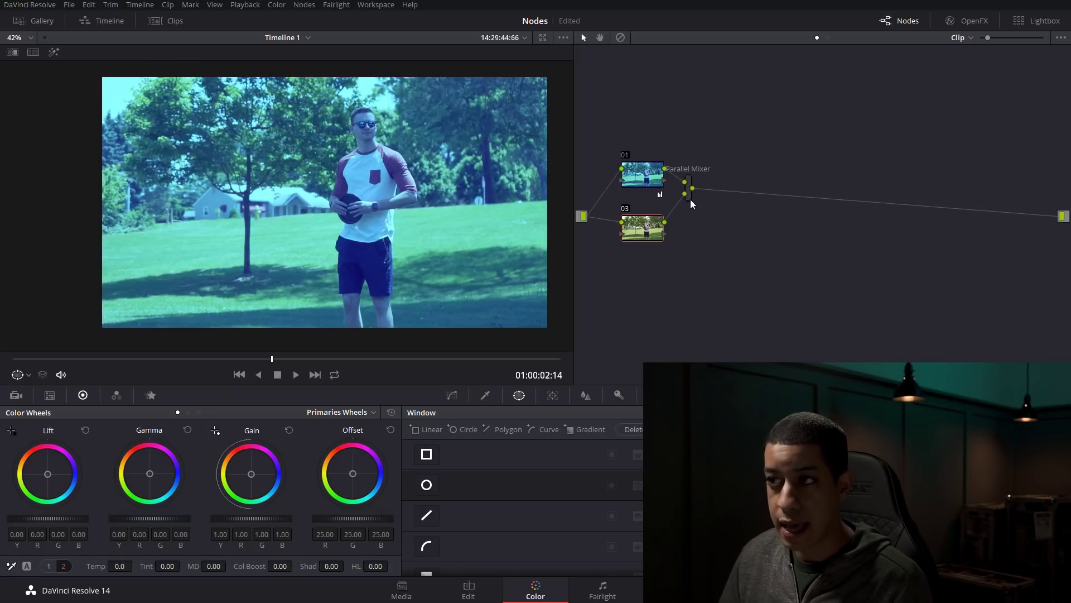
click(304, 5)
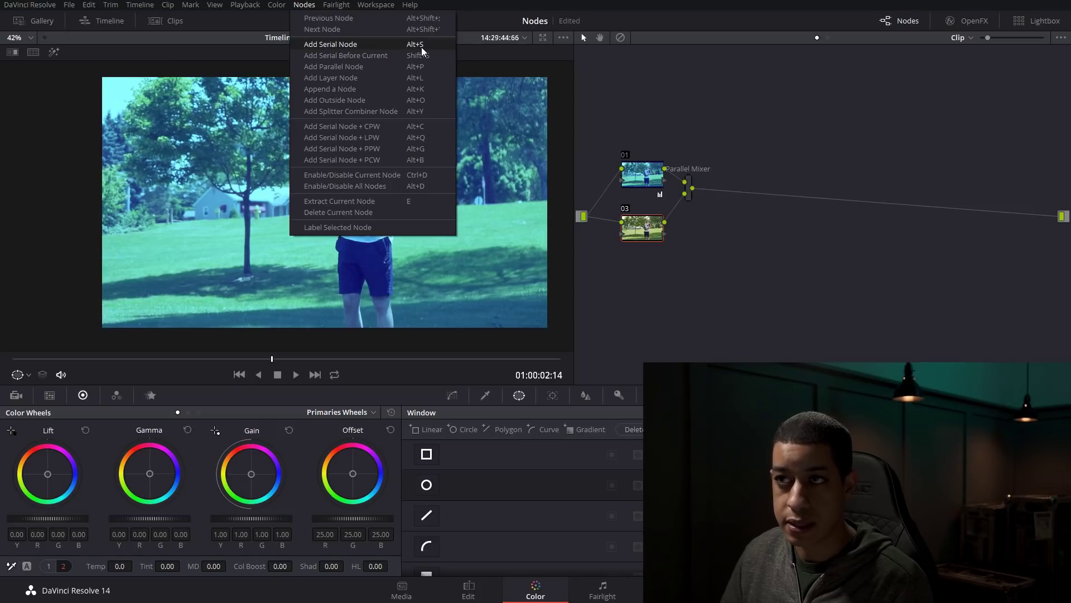
click(886, 345)
Step: Add a circle window to node 03 over the image's upper-left corner and tint it with Gain 1.23, 0.98, 0.46 for R, G, B
drag(647, 236, 645, 237)
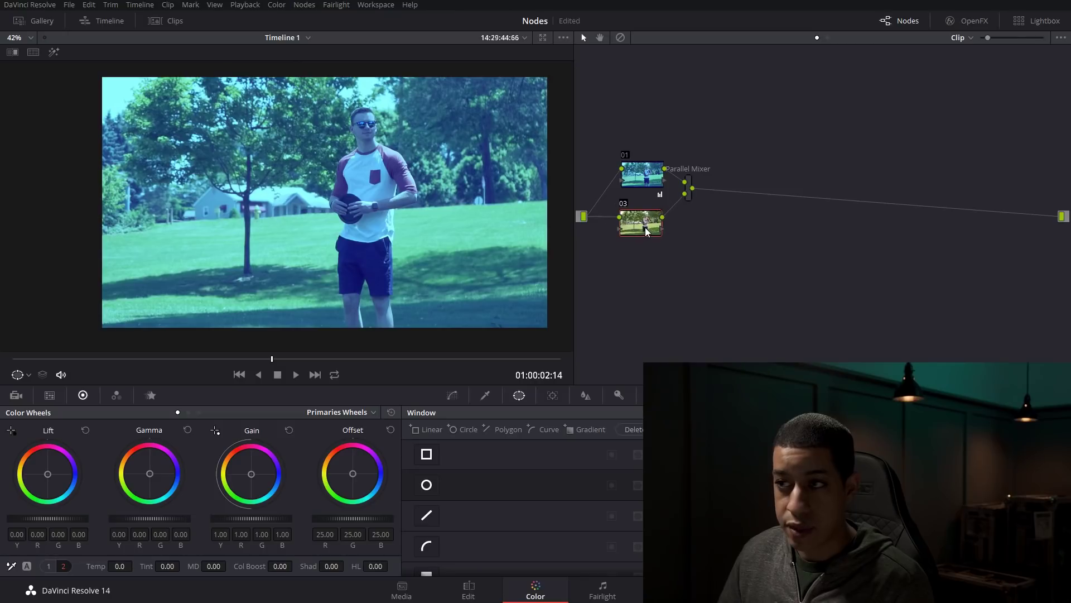
click(426, 485)
drag(295, 170, 125, 97)
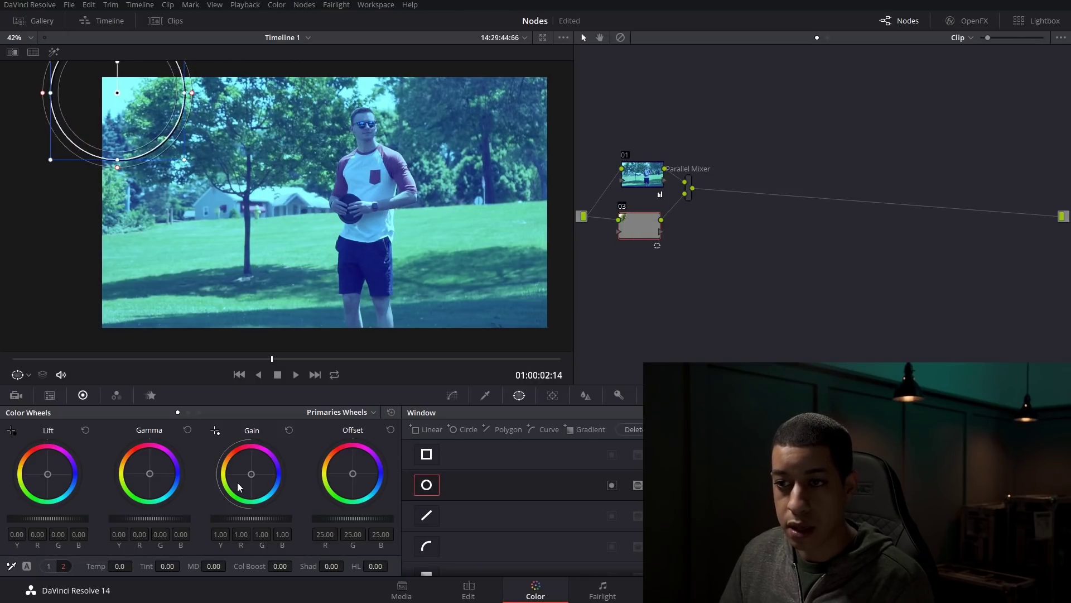
drag(251, 474, 244, 470)
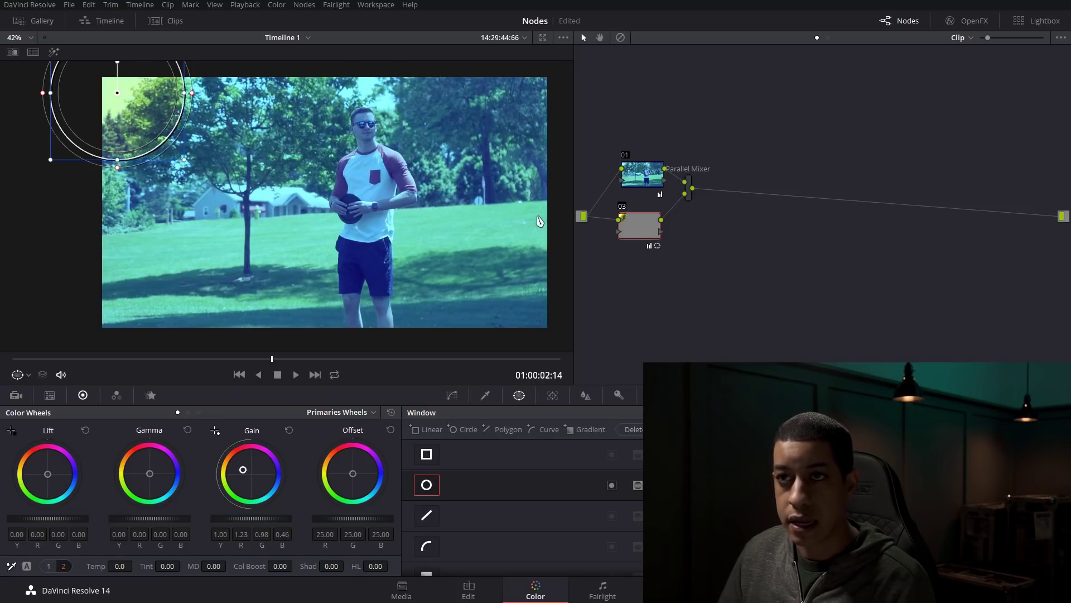
Step: Adjust the spacing of node 03 and the Parallel Mixer, and move the whole parallel group toward the middle of the graph
drag(694, 193, 699, 192)
drag(642, 225, 651, 228)
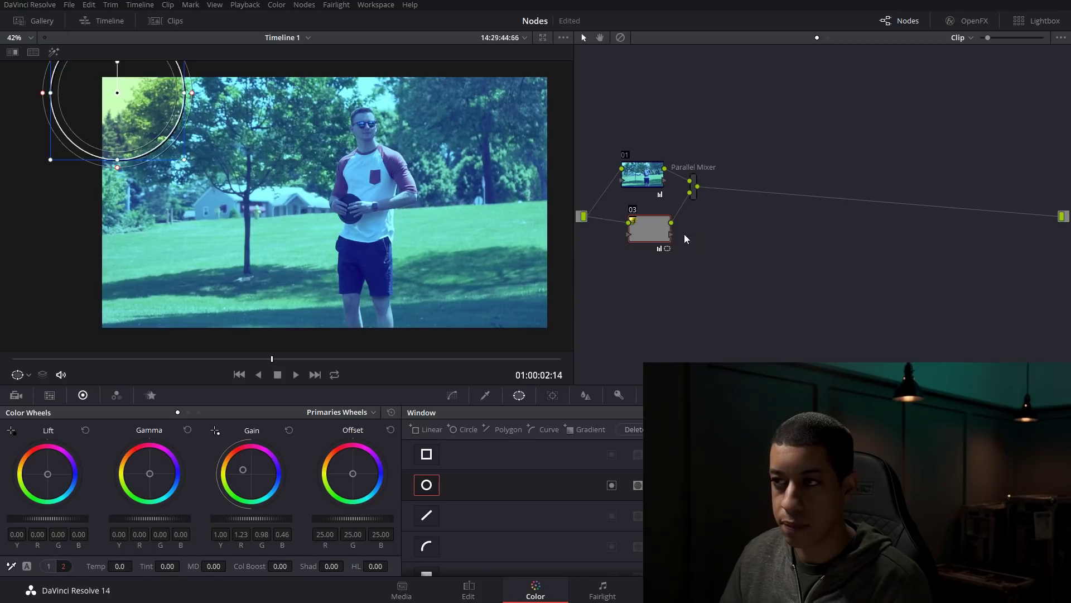
drag(680, 145, 634, 271)
drag(648, 230, 730, 233)
click(836, 183)
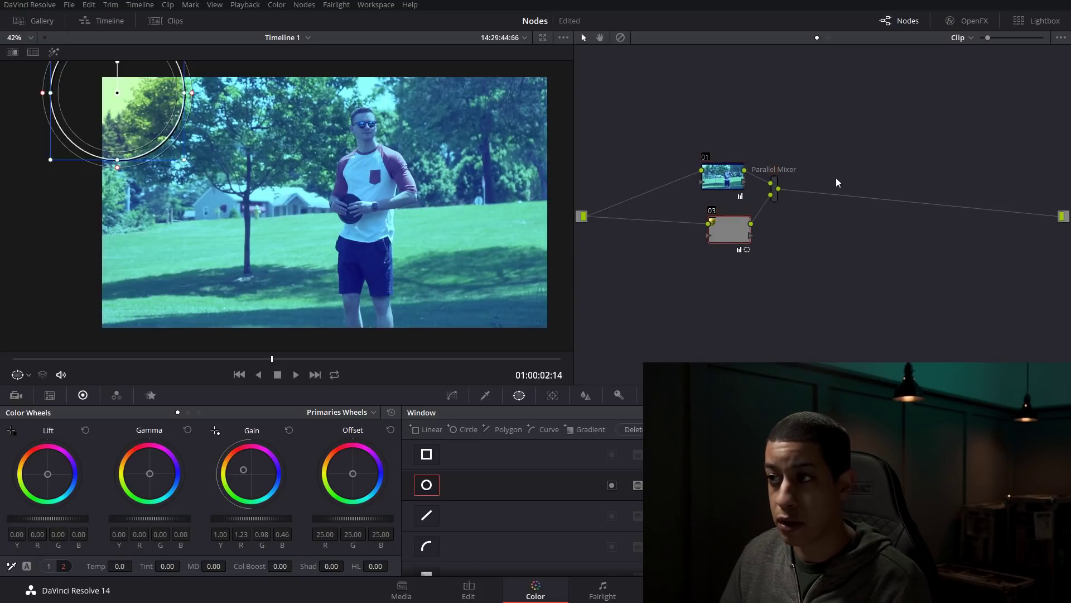
Step: Add a serial node after the Parallel Mixer and place it between the mixer and the output
click(775, 196)
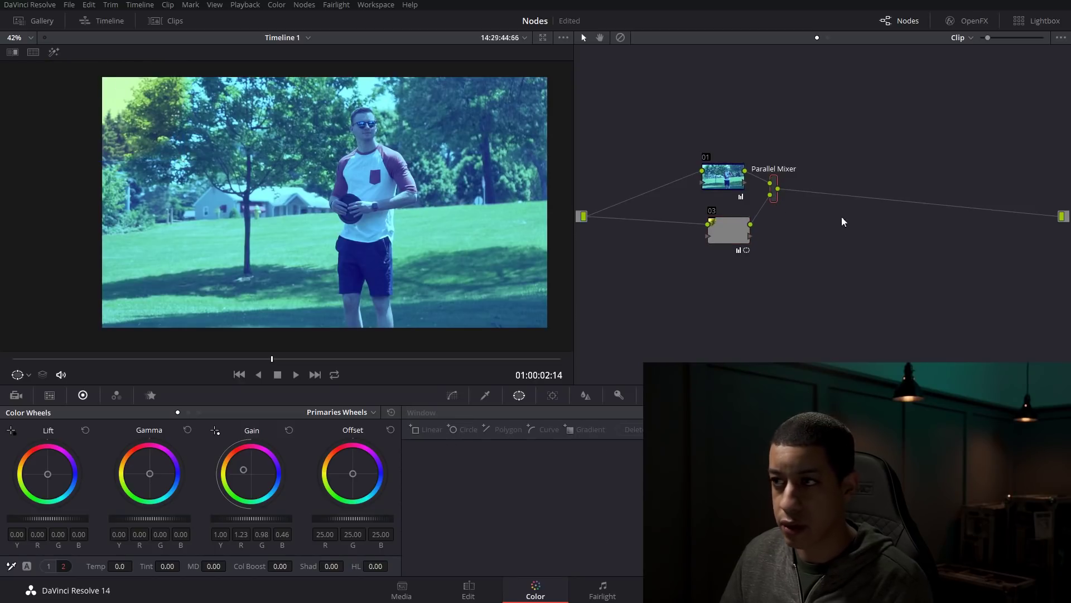
key(alt+s)
drag(809, 197, 857, 215)
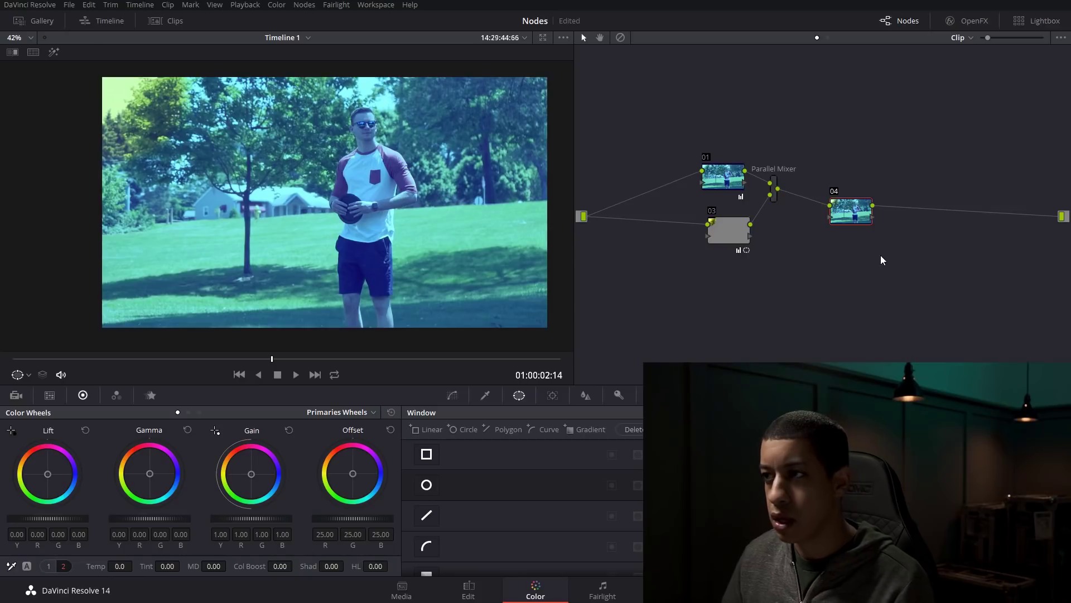
drag(860, 216, 875, 229)
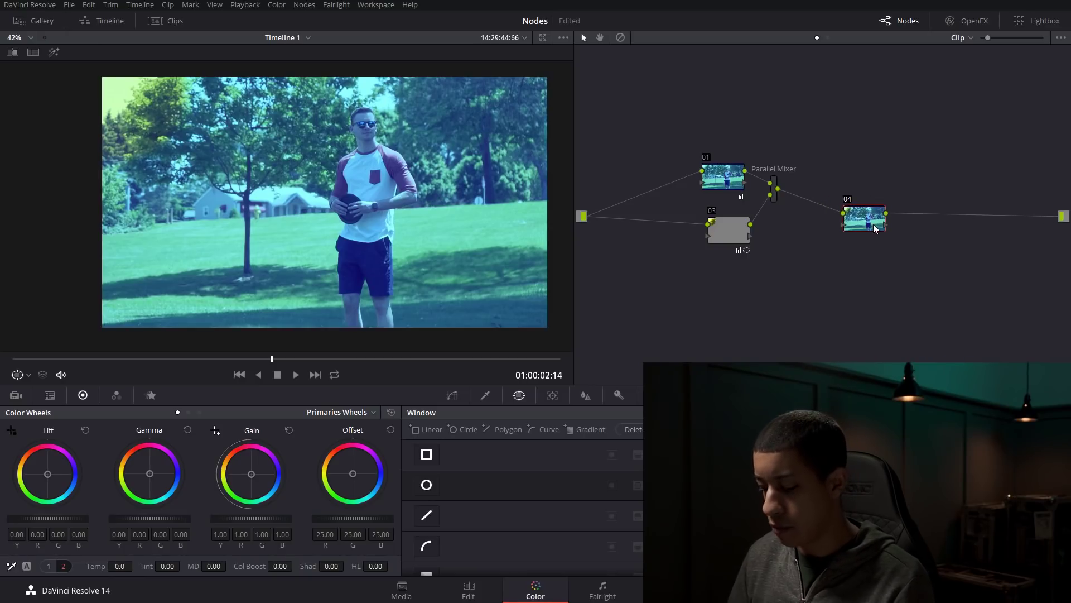
Step: Add a layer node to node 04, space out its Layer Mixer, and move the new node onto node 04 and back below
key(alt+l)
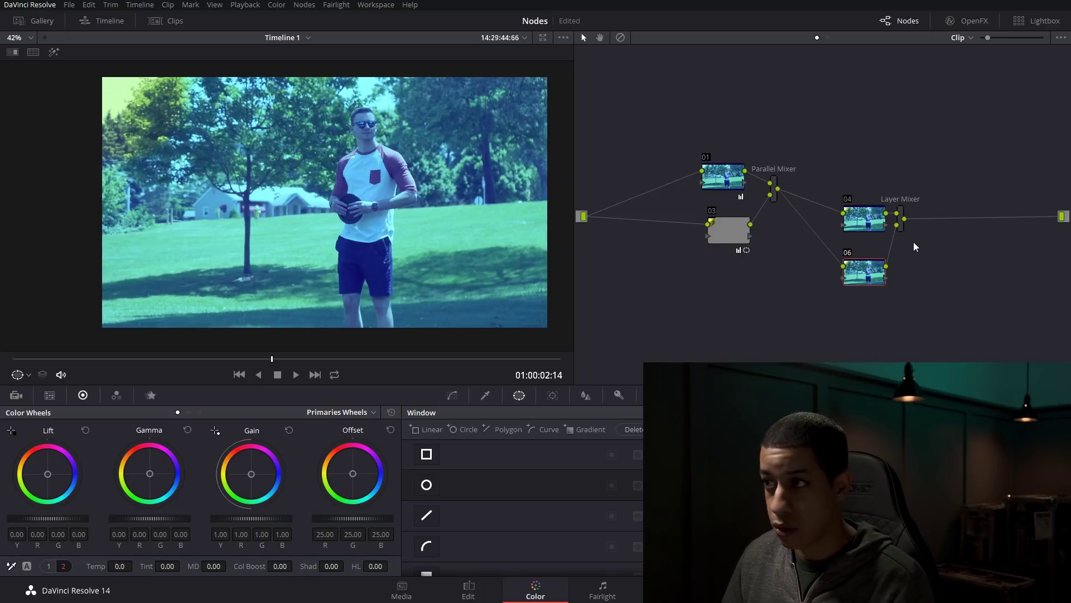
drag(903, 222, 916, 239)
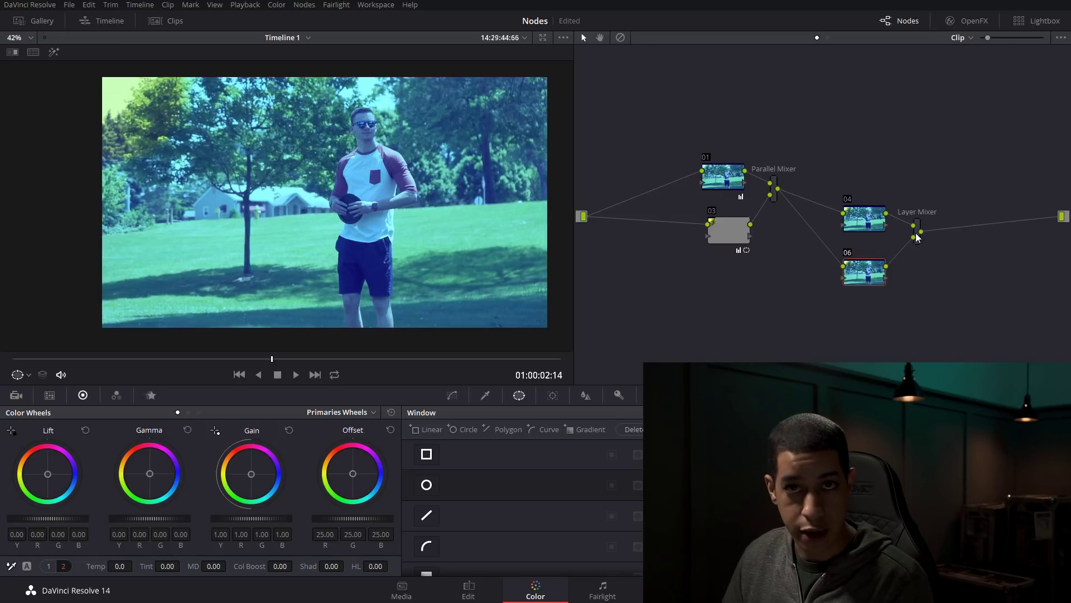
drag(873, 277, 874, 233)
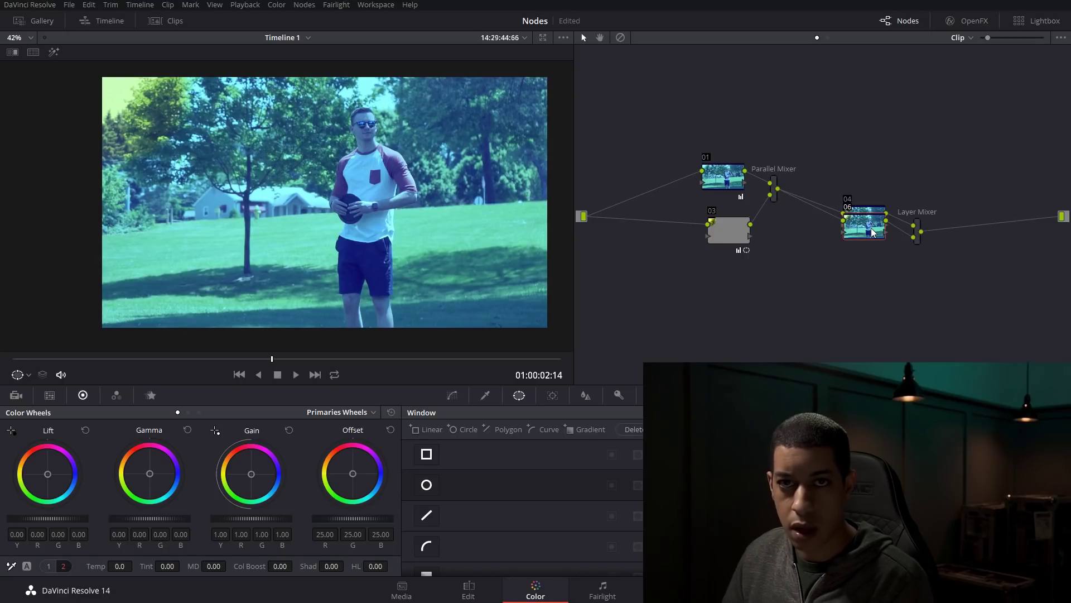
drag(873, 233, 882, 280)
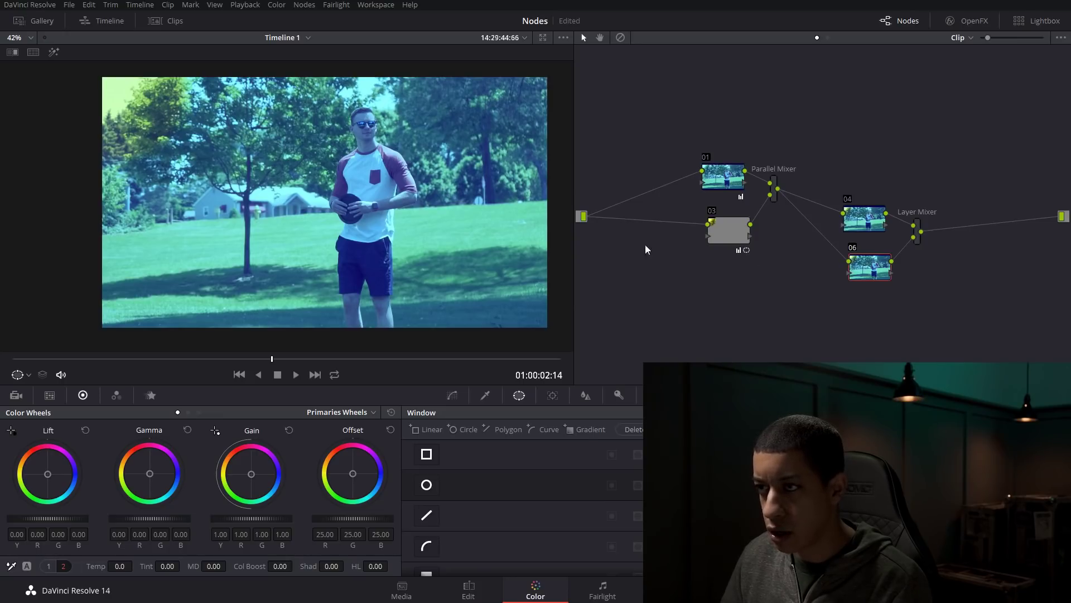
Step: Connect node 06's input directly to the source instead of the Parallel Mixer and place it below node 04
drag(819, 271, 849, 261)
drag(871, 268, 874, 289)
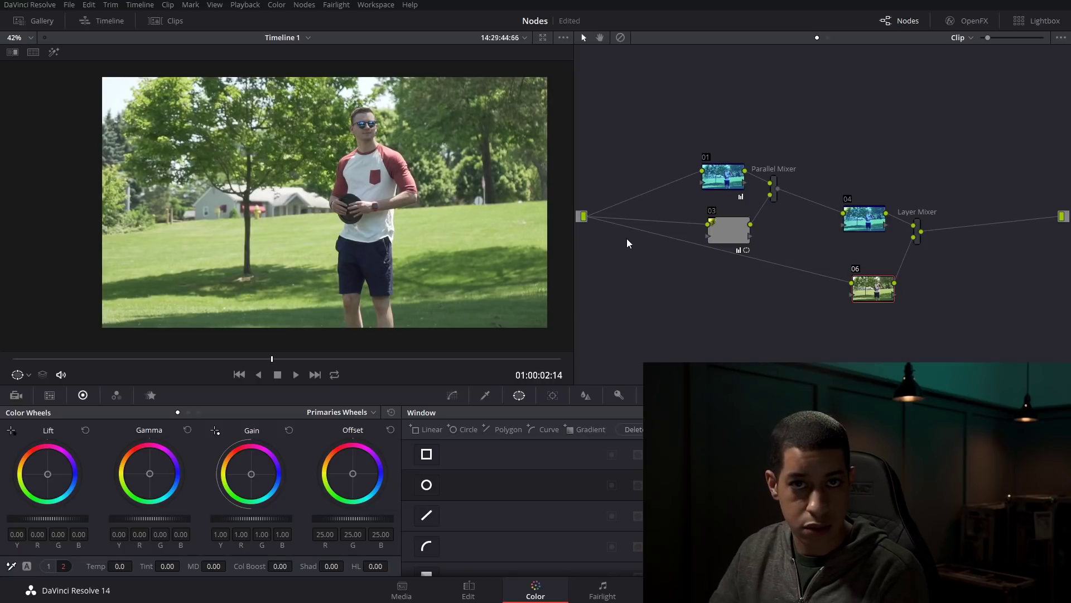
drag(869, 292, 860, 294)
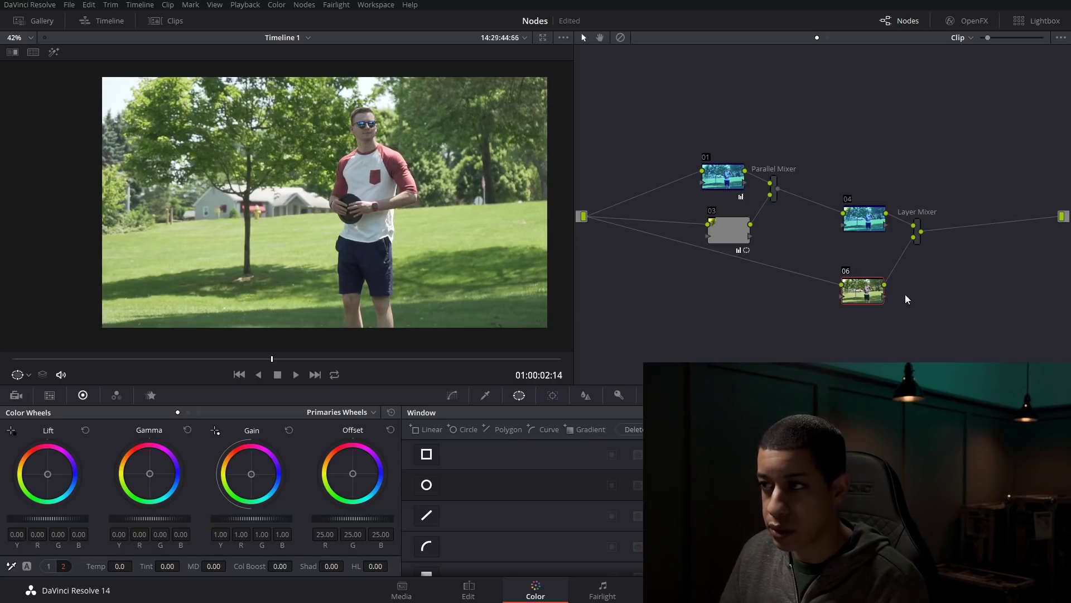
Step: Qualify the man's skin on node 06 with two face samples: Hue Center 34.1, Width 13.7, Saturation High 5.7, Luminance 53.3 to 72.8
click(486, 395)
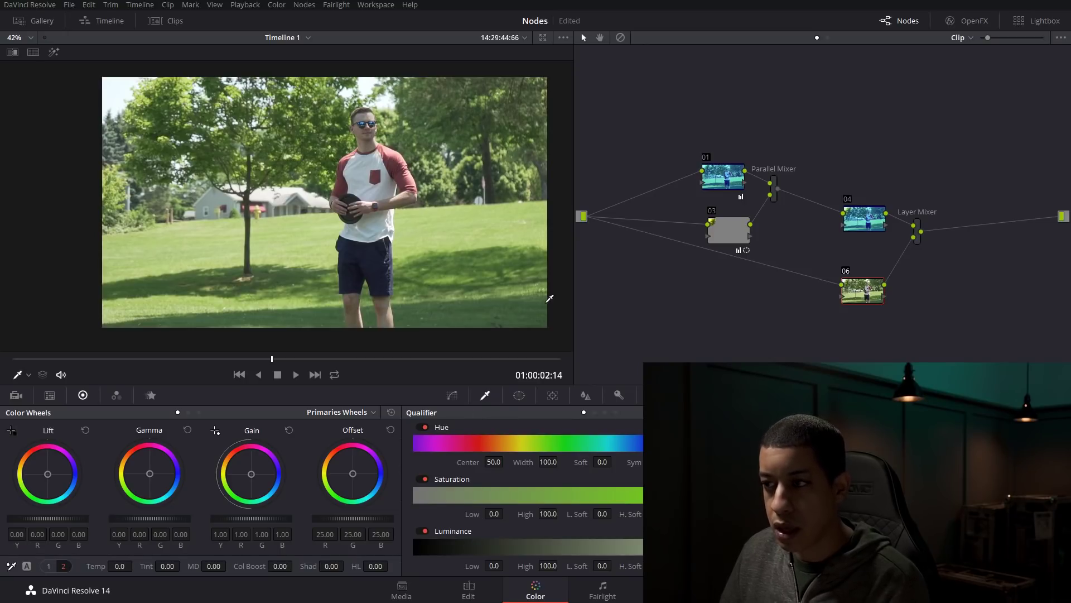
scroll(409, 188, up, 4)
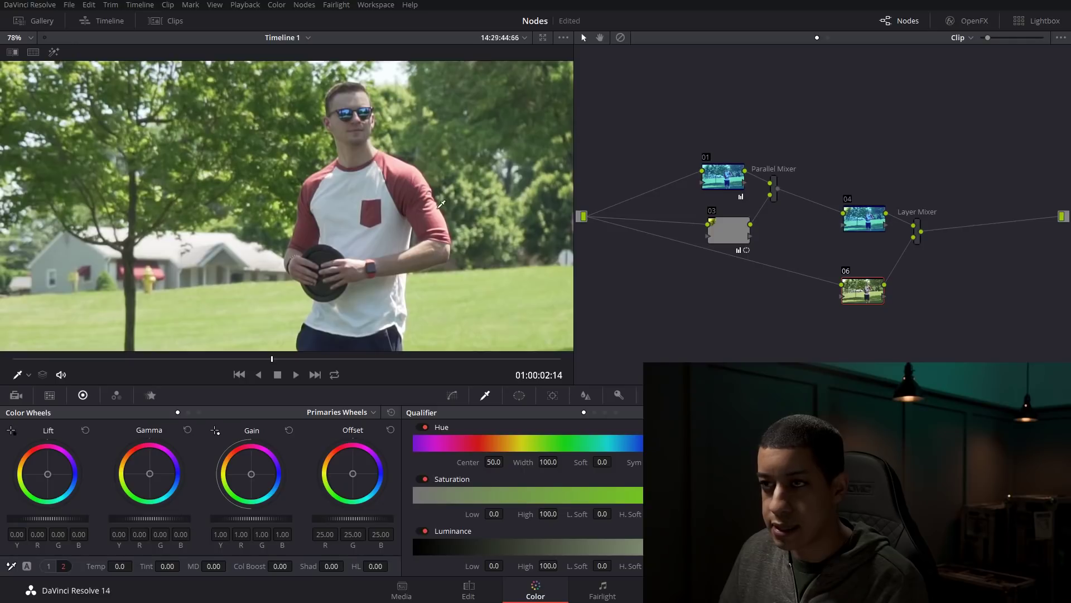
scroll(441, 204, up, 3)
click(324, 138)
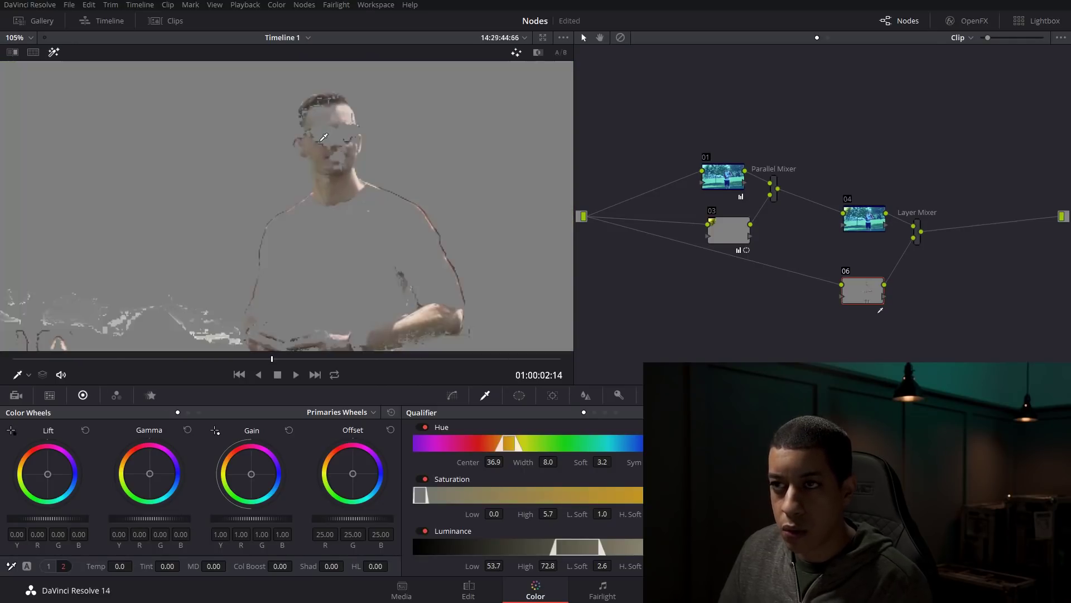
shift+click(343, 152)
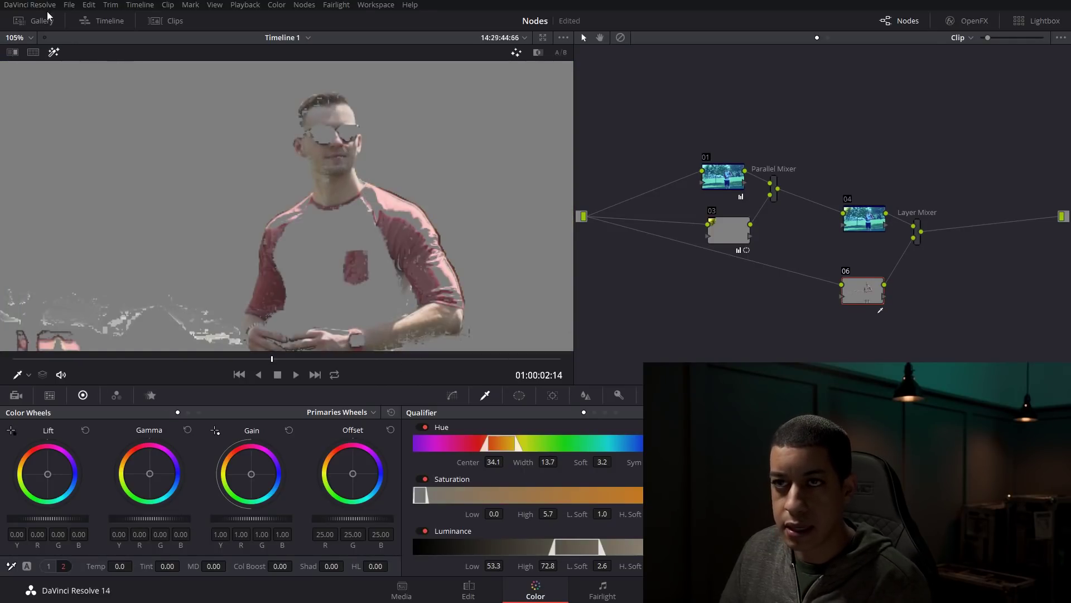
click(54, 52)
key(shift+z)
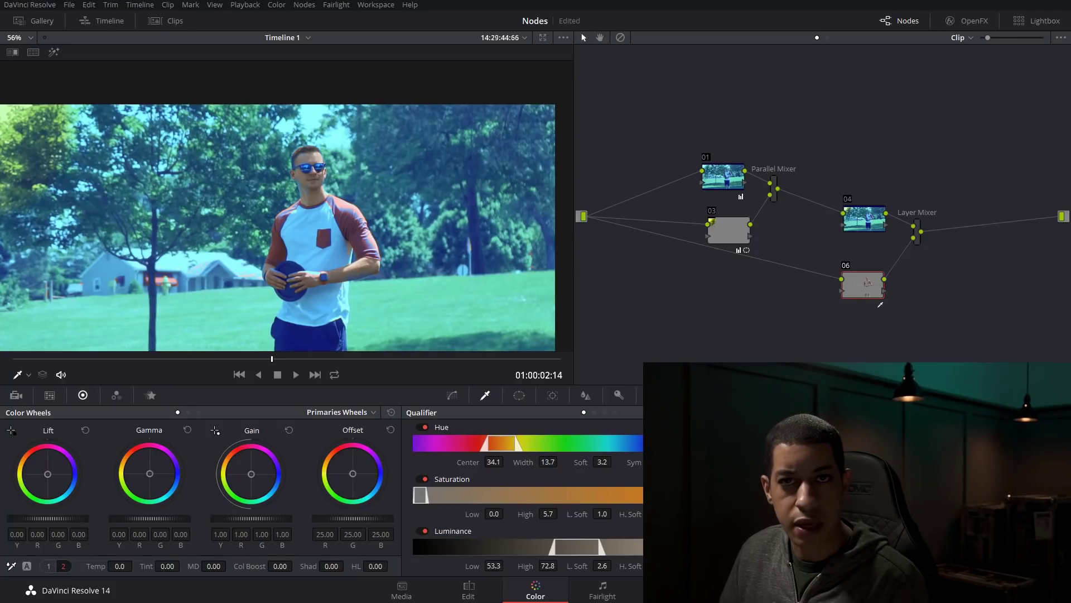
Step: Refine node 06's matte in black-and-white highlight with Clean White 18.8 and an added shoulder sample raising Saturation High to 9.1, and end the highlight view
scroll(394, 259, up, 4)
drag(393, 260, 343, 251)
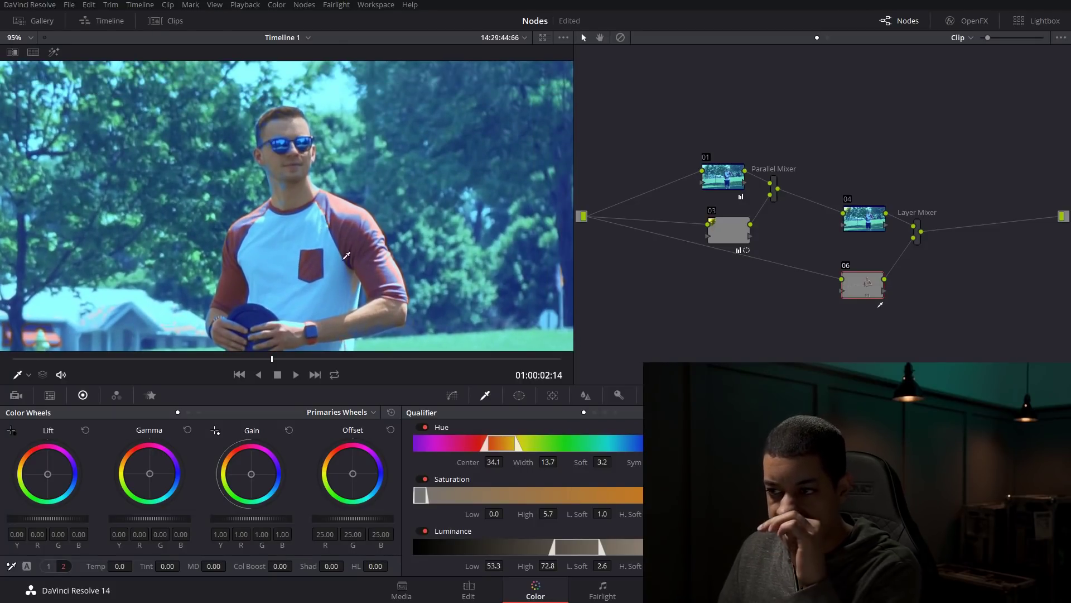
click(54, 52)
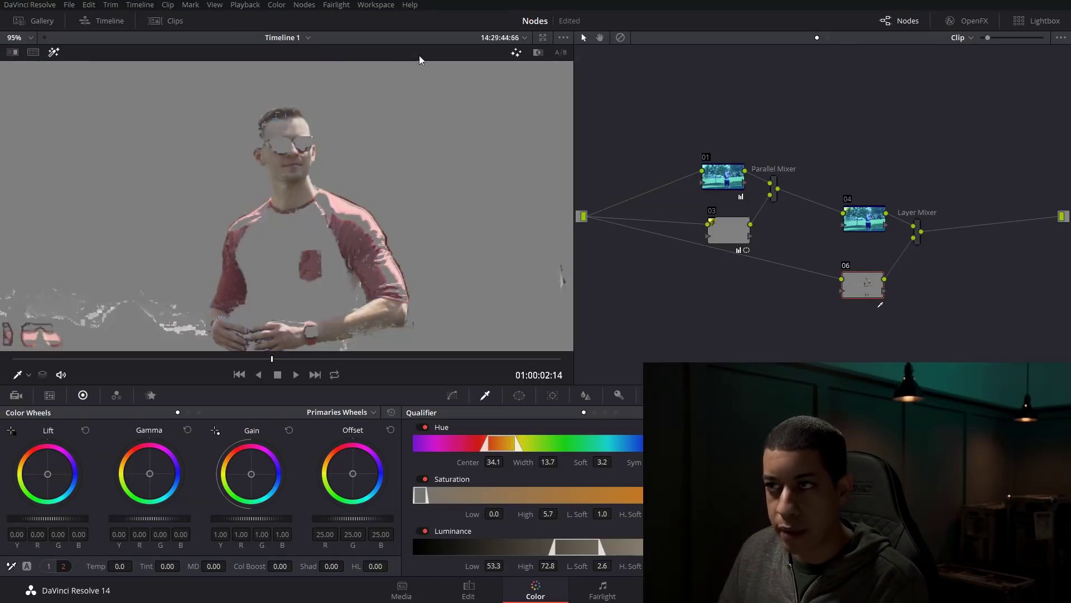
click(538, 52)
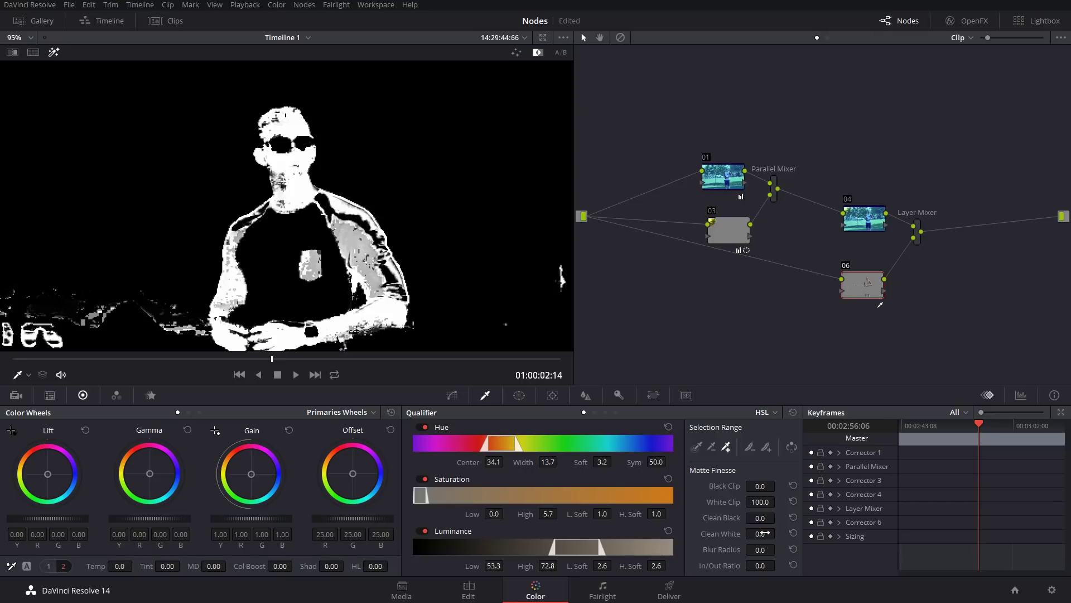
drag(760, 533, 779, 532)
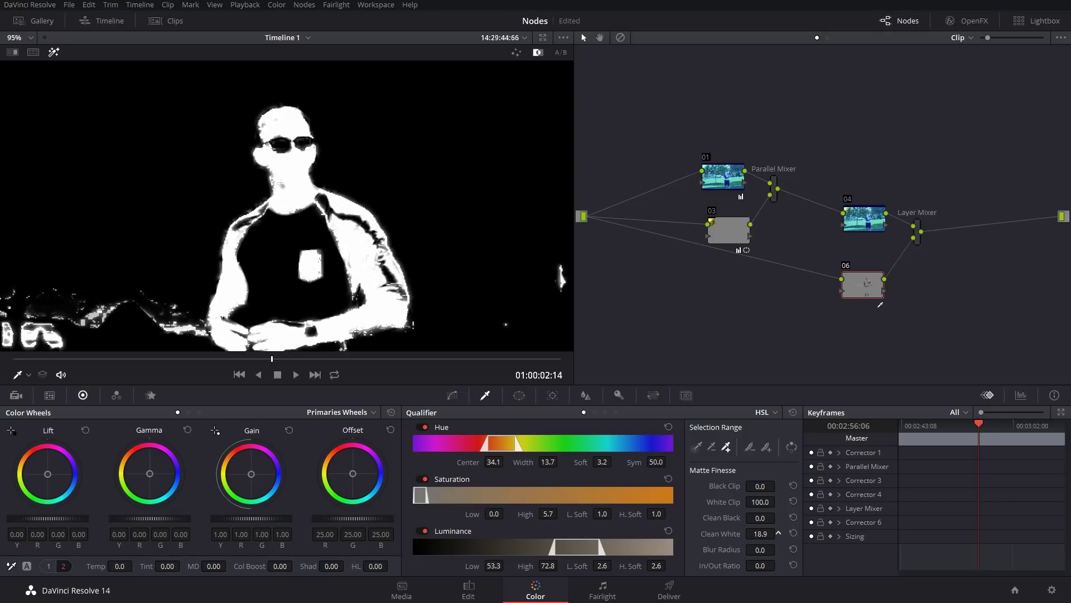
click(360, 212)
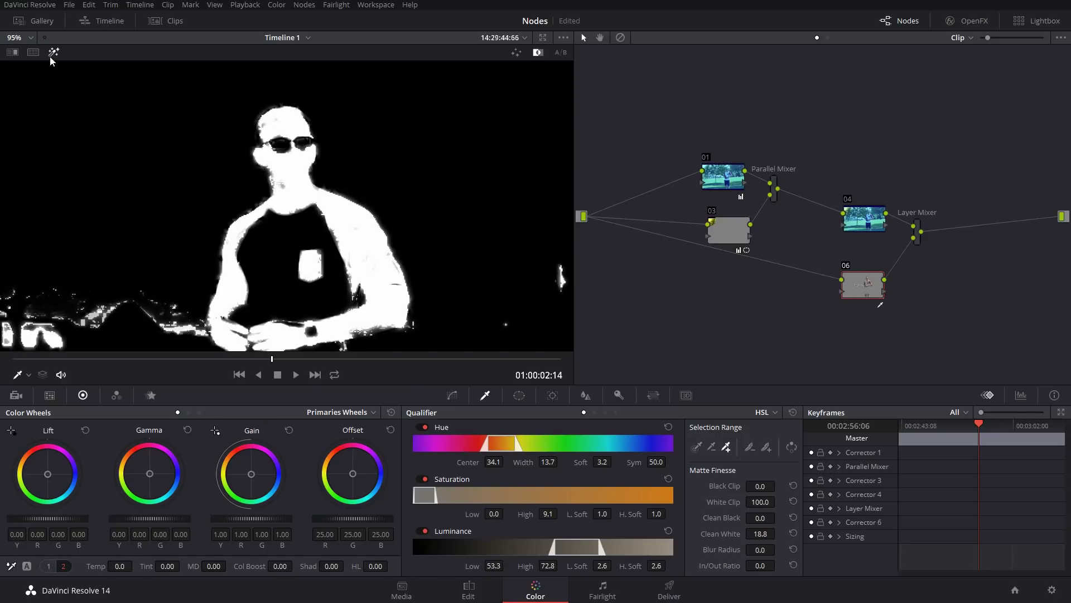
key(shift+h)
scroll(311, 246, down, 5)
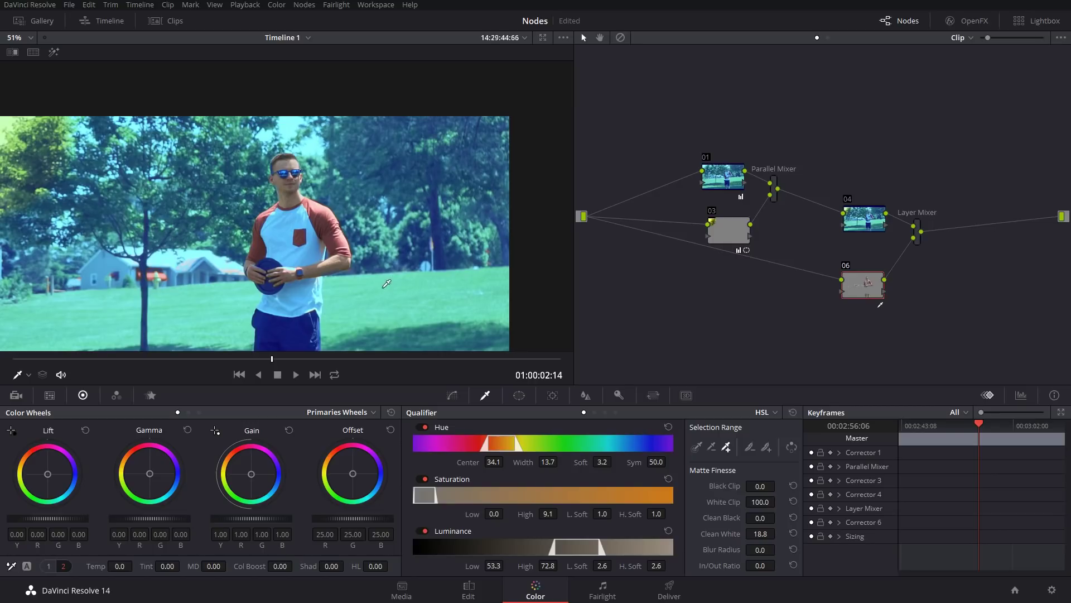
Step: Try limiting node 06 with a narrow circular window around the man, and switch the window off again
click(519, 395)
click(437, 478)
drag(240, 268, 296, 221)
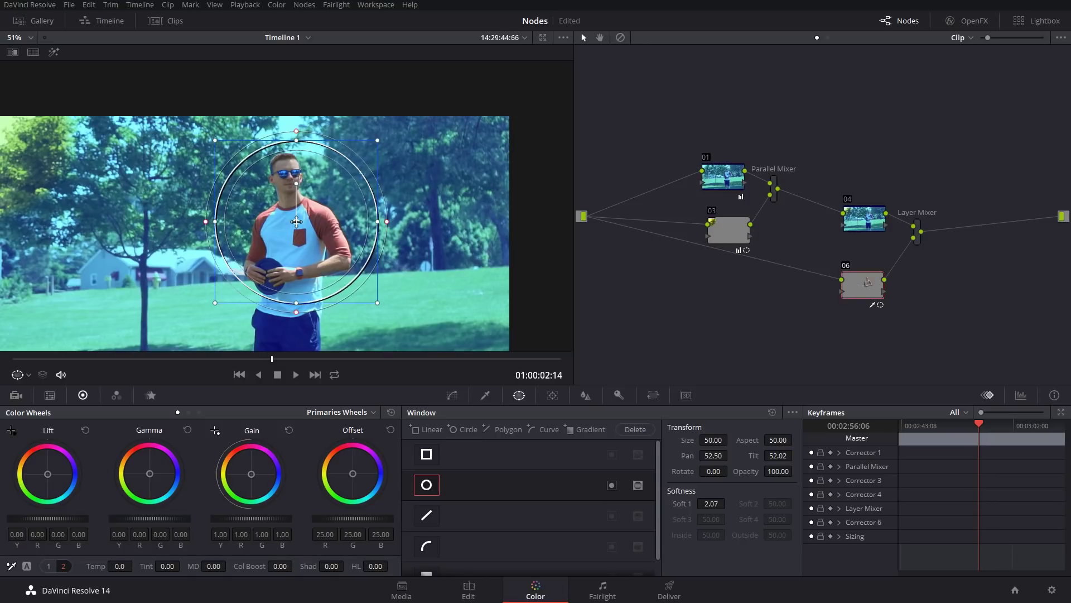
drag(298, 307, 290, 362)
drag(302, 224, 290, 251)
drag(207, 242, 237, 255)
click(434, 485)
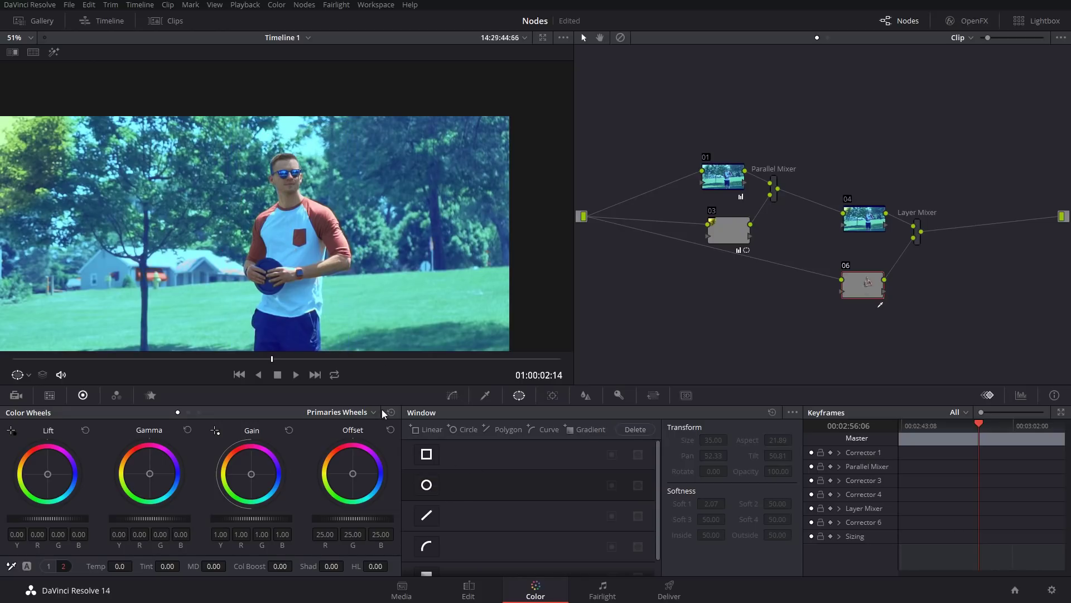
Step: Reposition node 06 below node 04 and lower its Key Output Gain to weaken the skin layer
drag(867, 293, 864, 300)
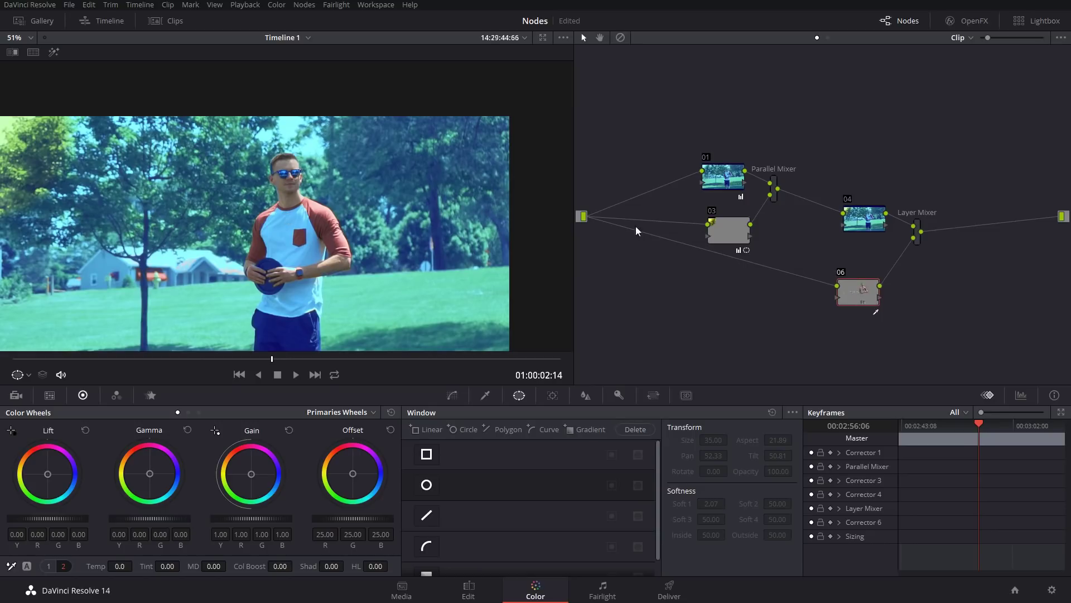
drag(864, 286, 862, 256)
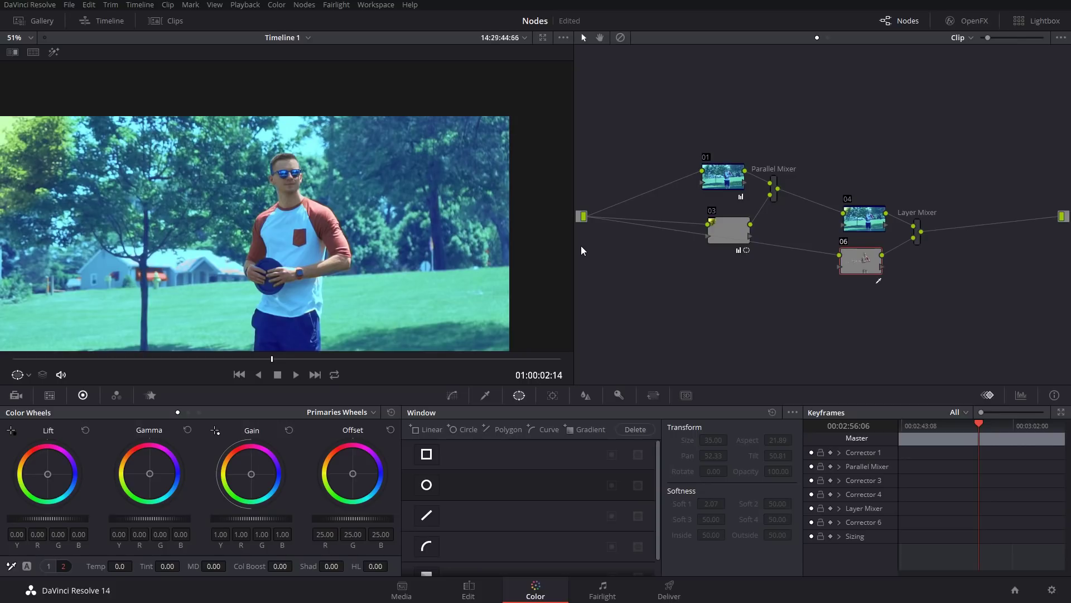
click(618, 396)
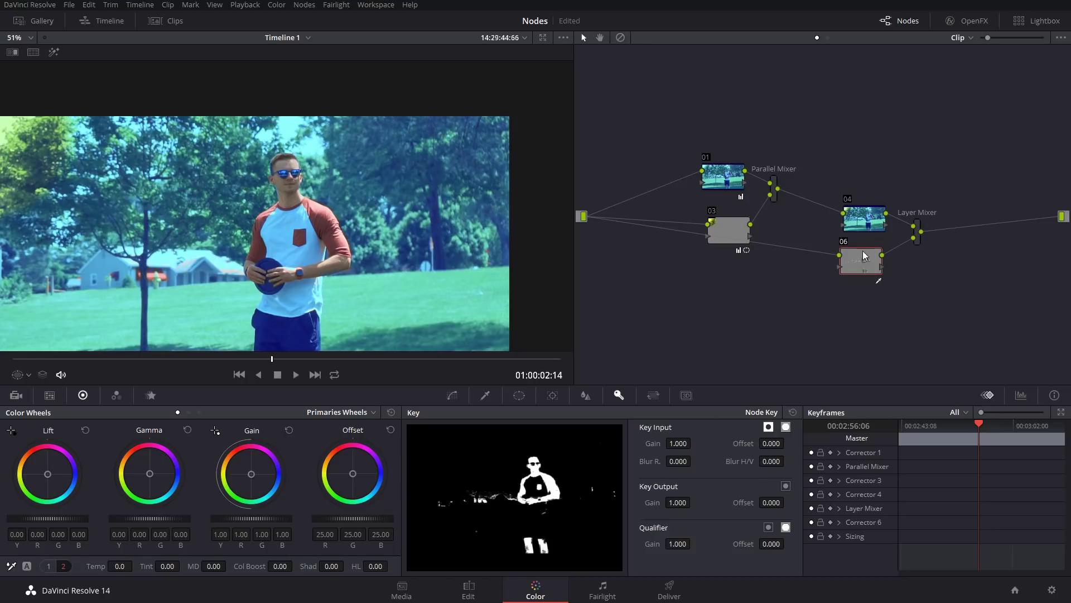
drag(853, 267, 865, 287)
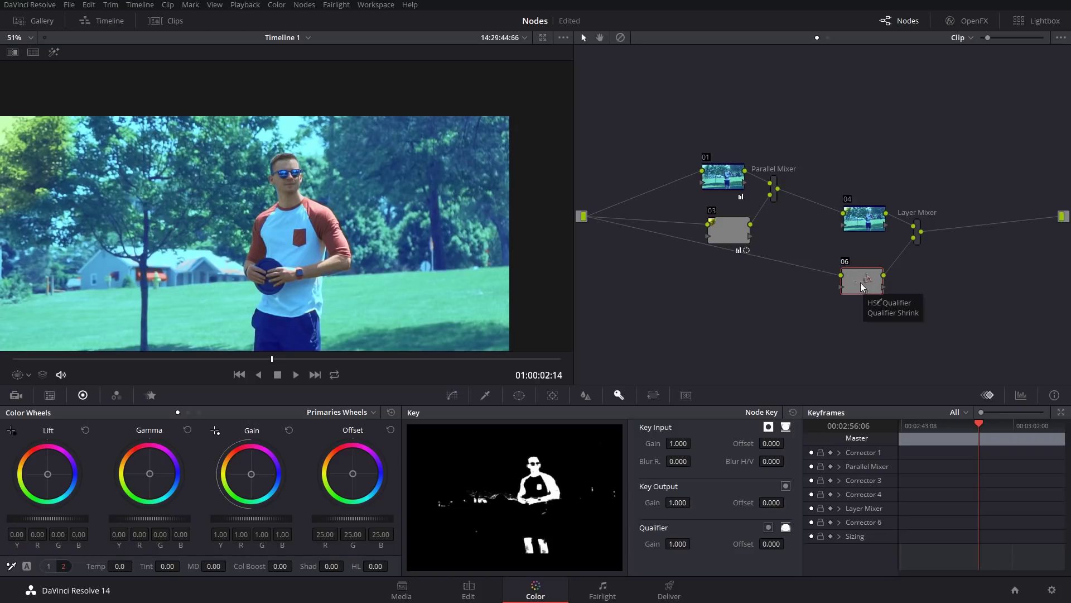
drag(678, 502, 667, 502)
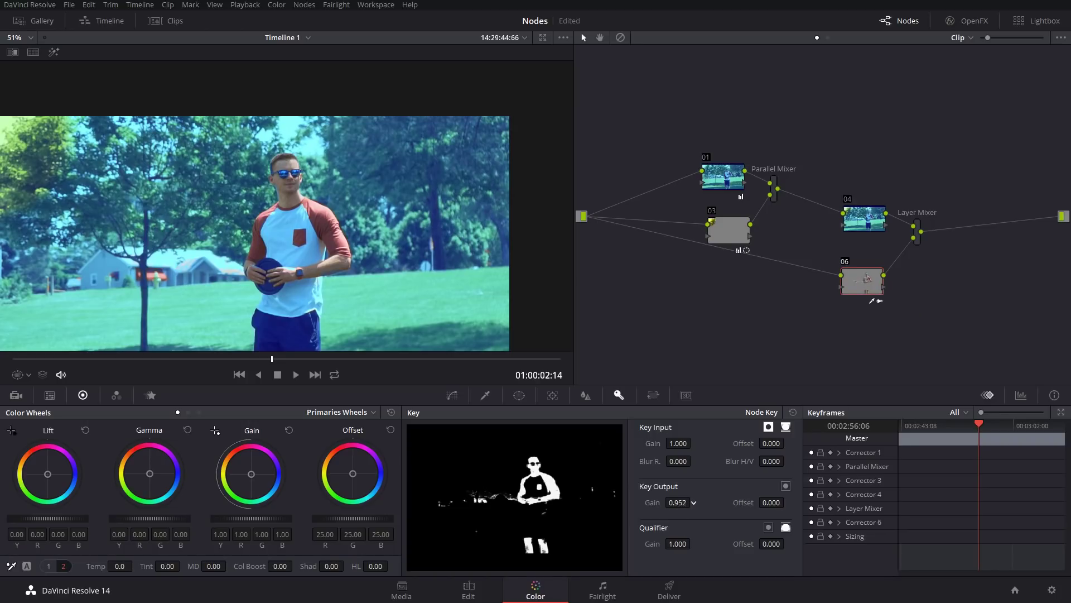
mouse_move(677, 502)
mouse_down()
mouse_move(664, 502)
mouse_move(694, 501)
mouse_up()
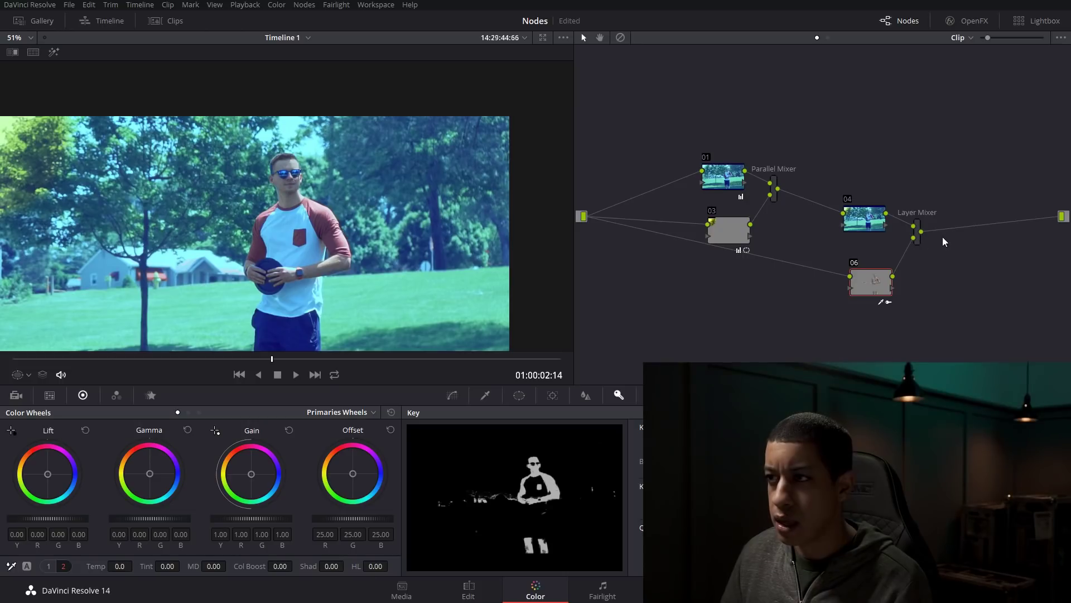
Step: Tuck node 03 closely under node 01, shift the whole node group up, and bring node 06 just below node 04
drag(736, 230, 727, 214)
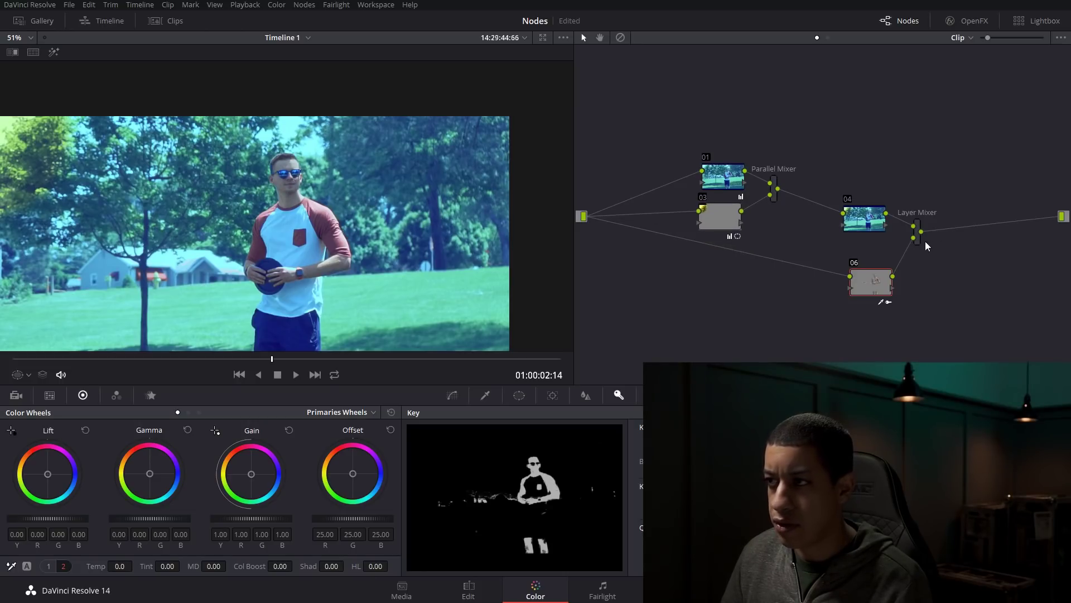
drag(871, 282, 859, 312)
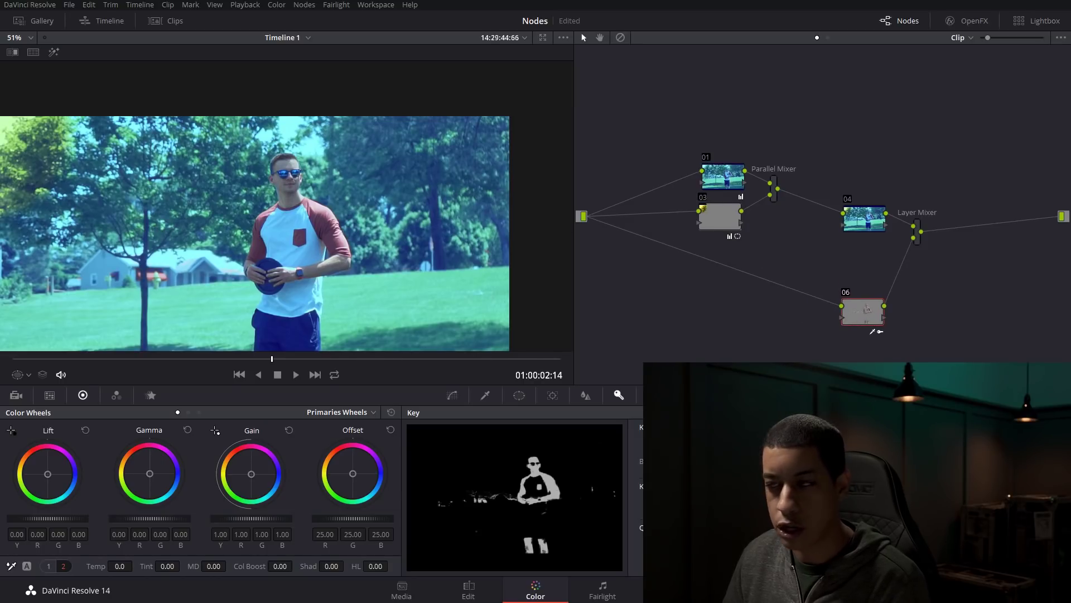
drag(691, 112, 809, 256)
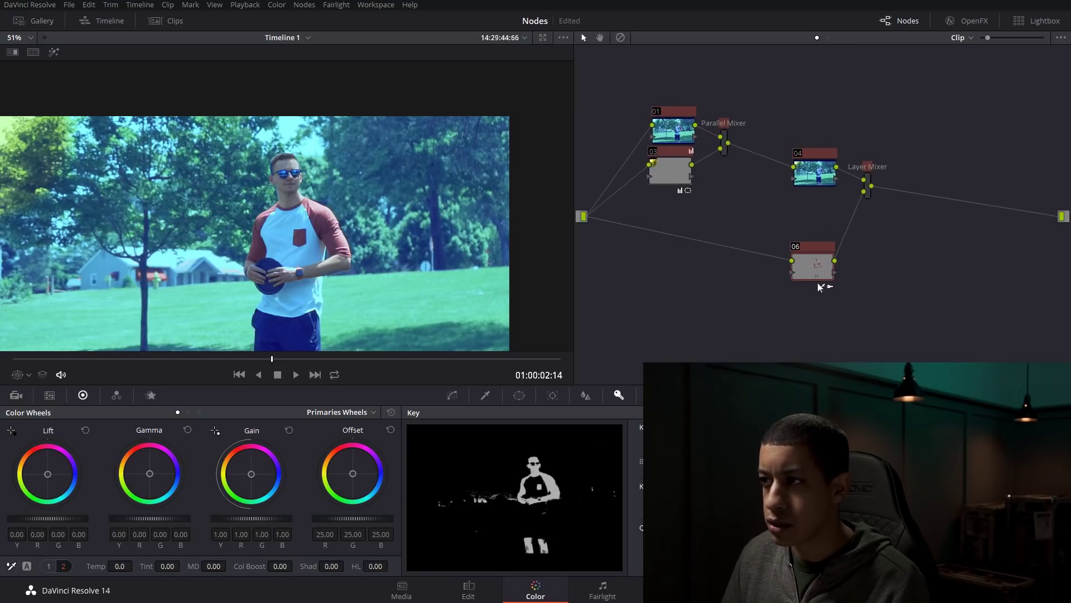
drag(813, 256, 802, 230)
Step: Append a node after the Layer Mixer and place it just below the mixer's output
click(909, 279)
key(alt+k)
click(303, 4)
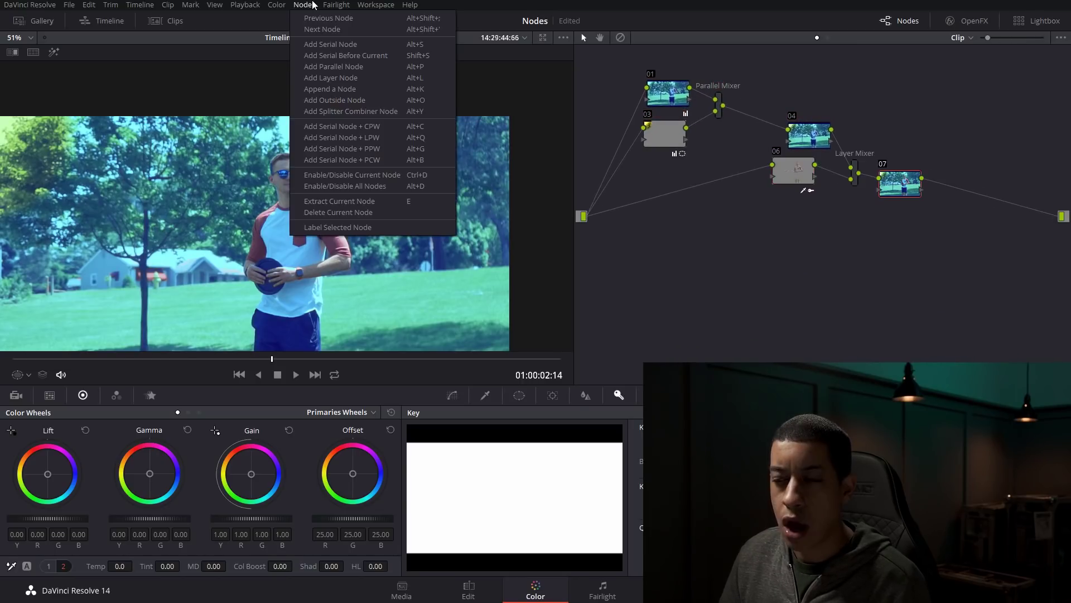
click(312, 5)
click(305, 4)
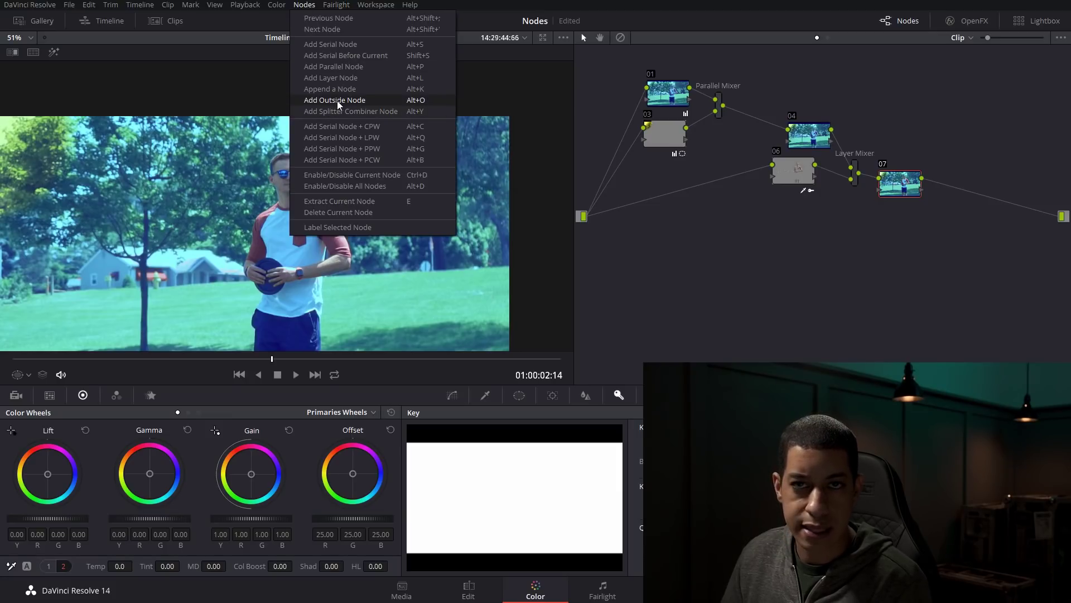
drag(894, 187, 880, 207)
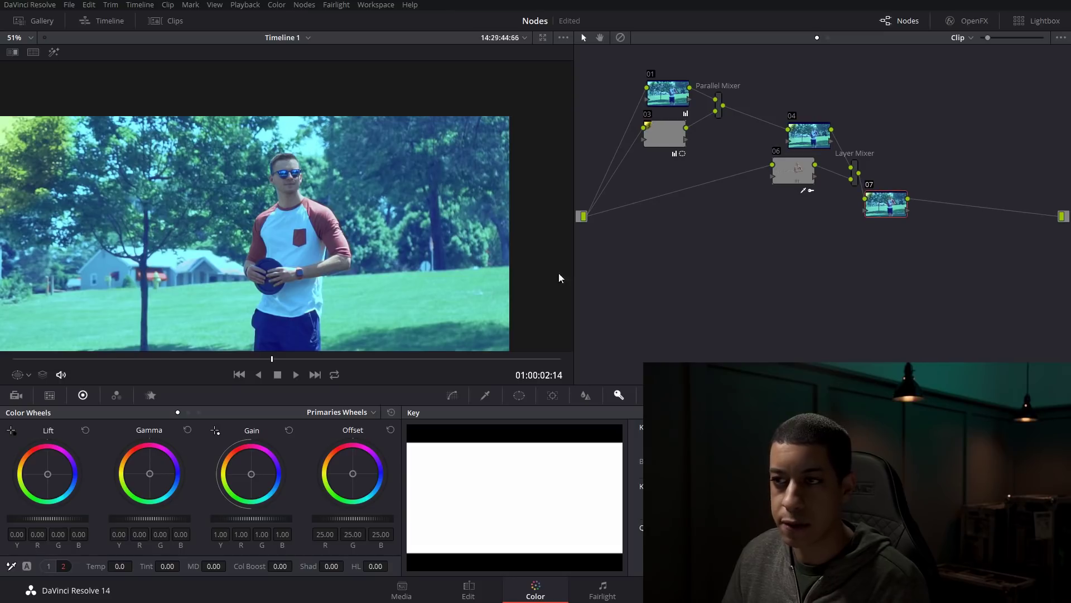
Step: Add a circular window with wide softness to node 07 and place it over the picture's lower-right corner
click(519, 395)
click(427, 484)
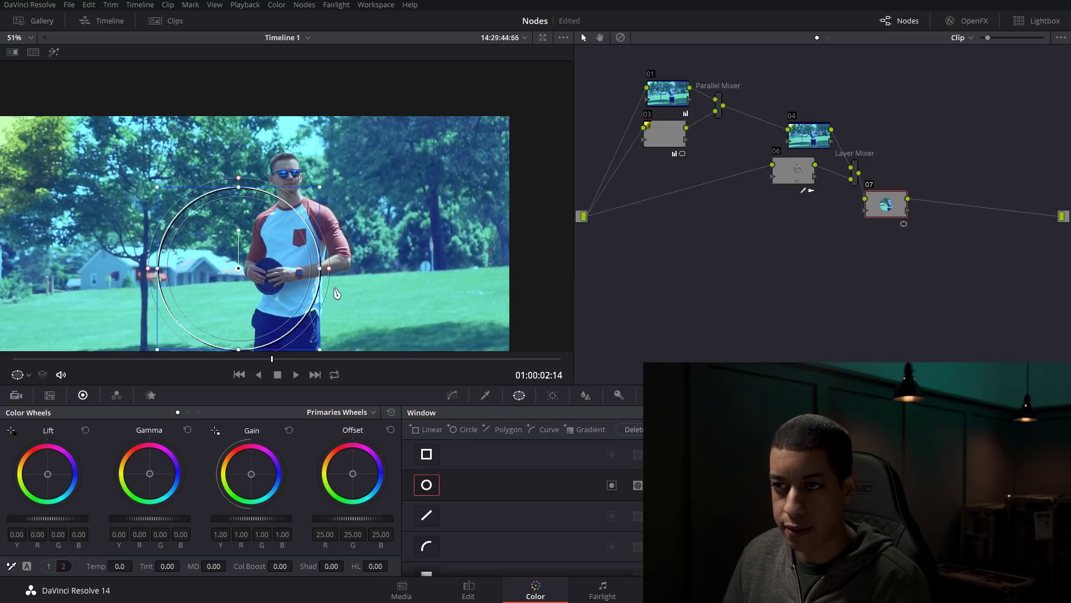
scroll(365, 309, down, 5)
drag(263, 237, 453, 302)
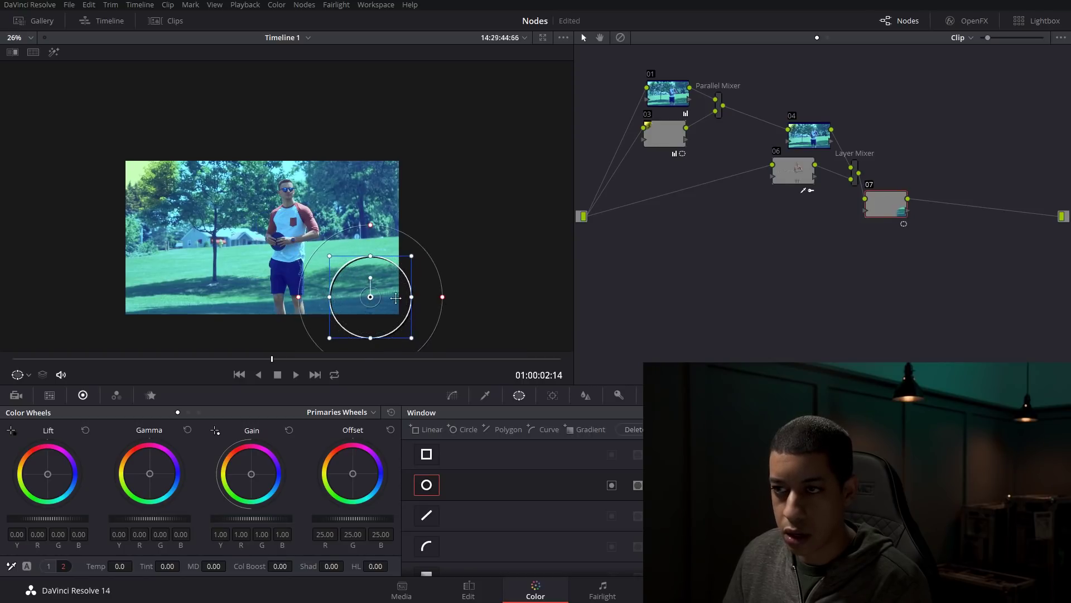
drag(387, 306, 398, 311)
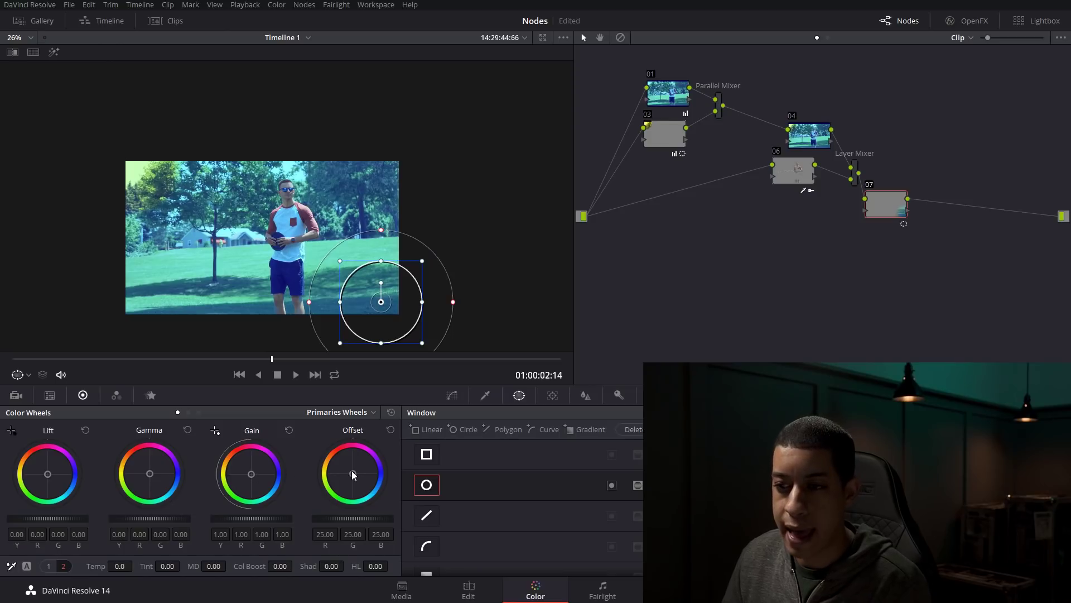
Step: Tint node 07's window magenta with Offset R 73.47, G 9.25, B 36.20, and hide the window outline in the viewer
drag(352, 470, 357, 446)
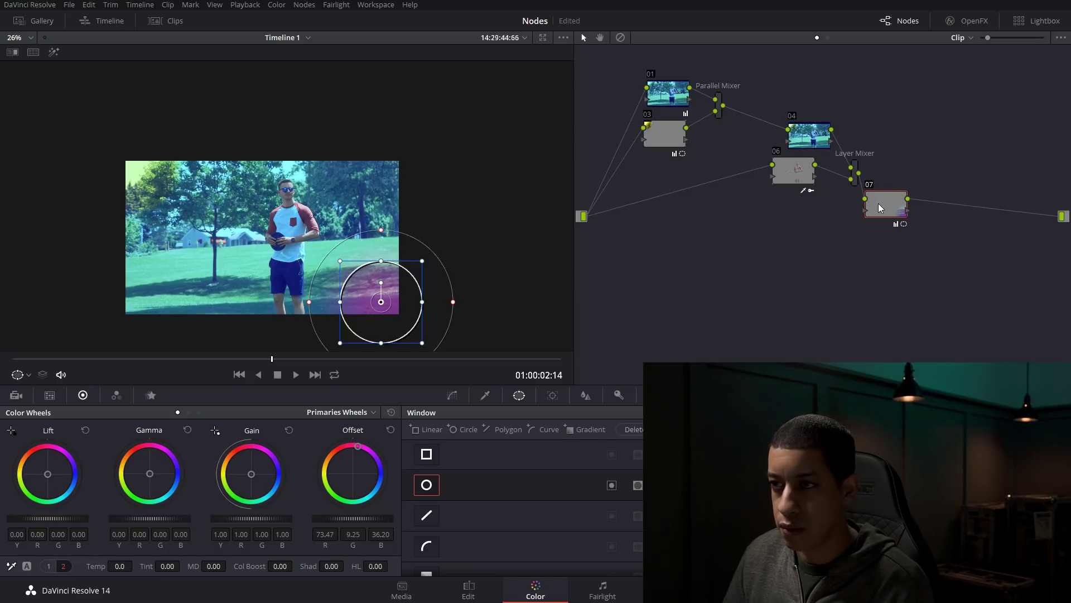
click(27, 375)
click(34, 394)
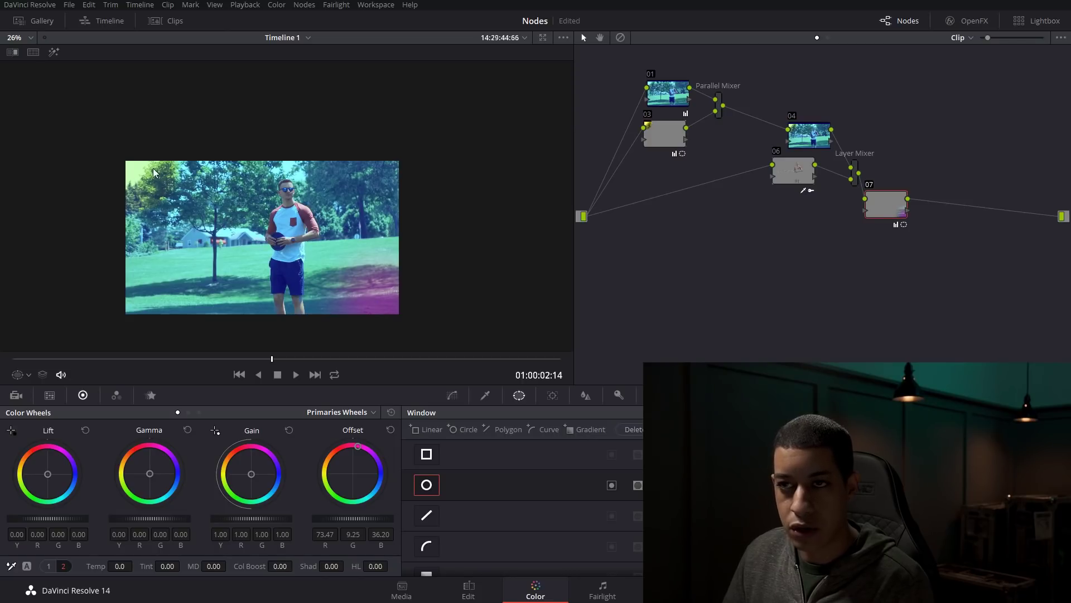
Step: Add an outside node to node 07 and place it directly to the right at the same height
right_click(893, 206)
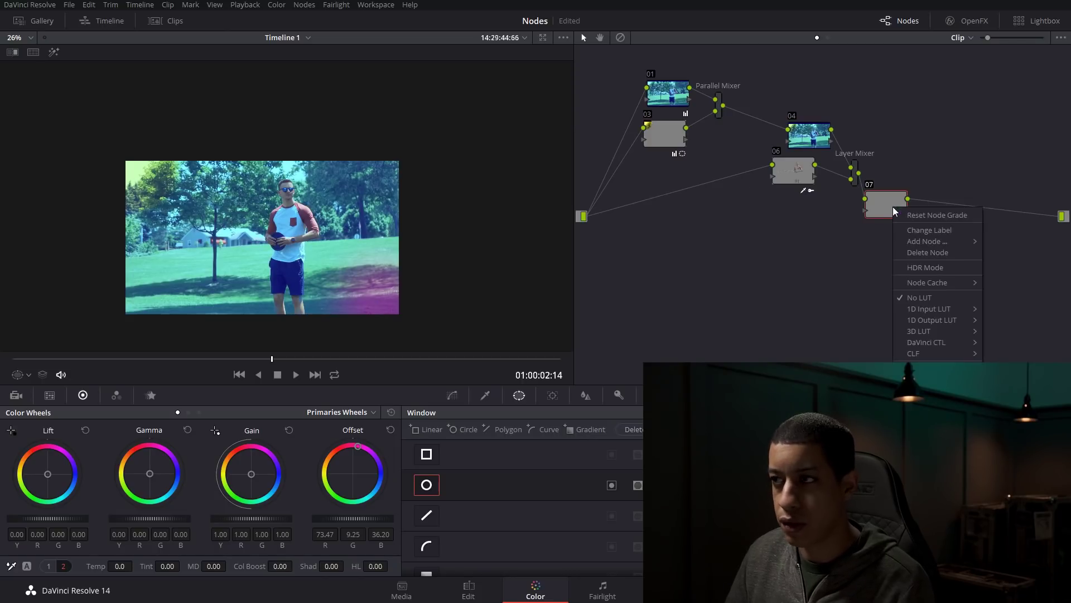
mouse_move(945, 240)
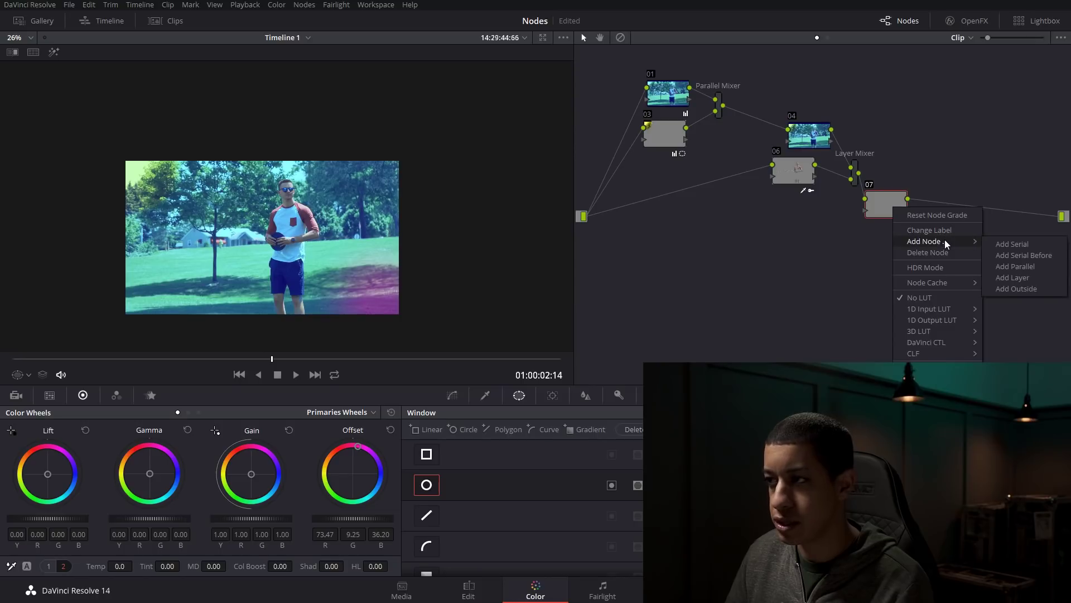
click(1016, 288)
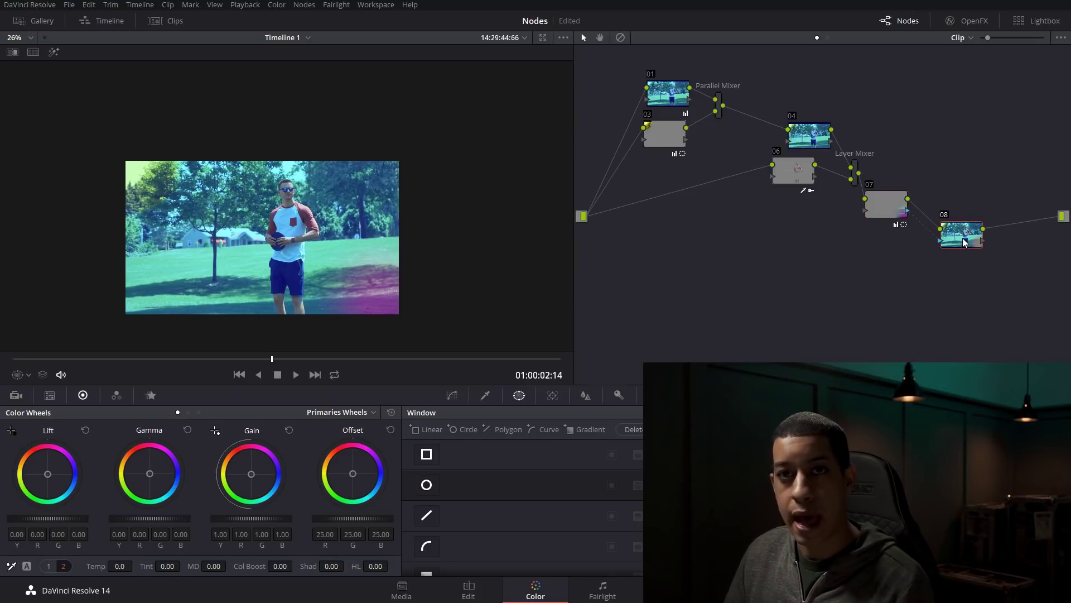
drag(955, 239, 971, 196)
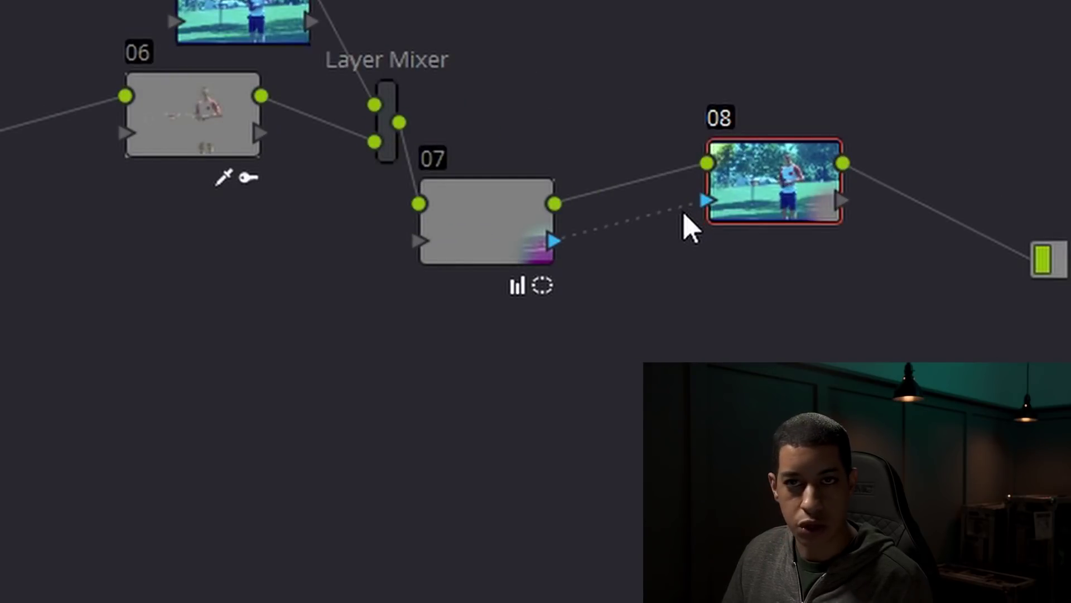
drag(775, 220, 772, 240)
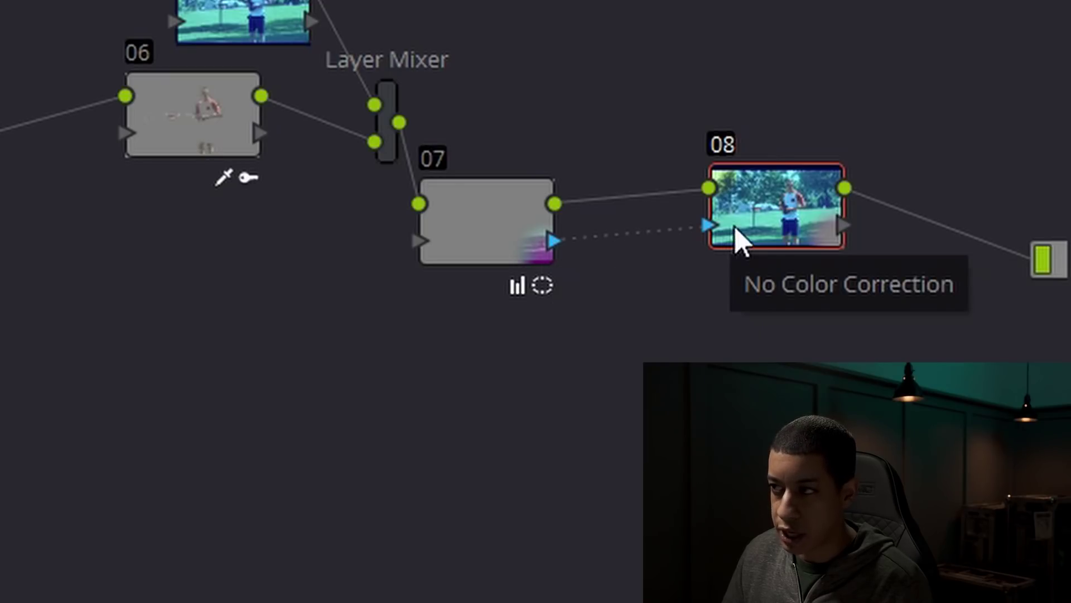
drag(773, 223, 787, 246)
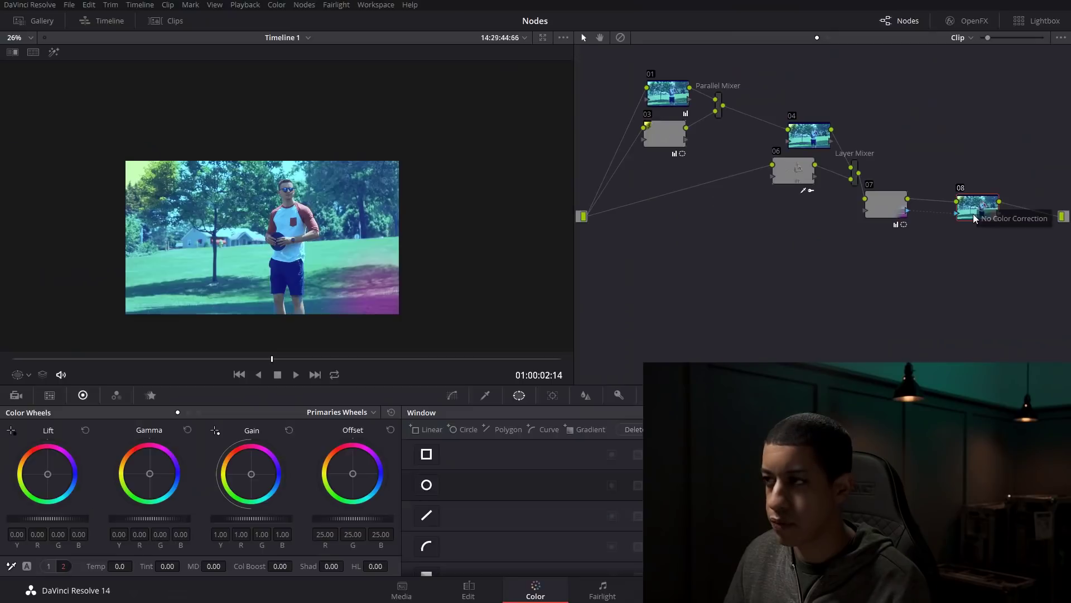
drag(973, 214, 948, 214)
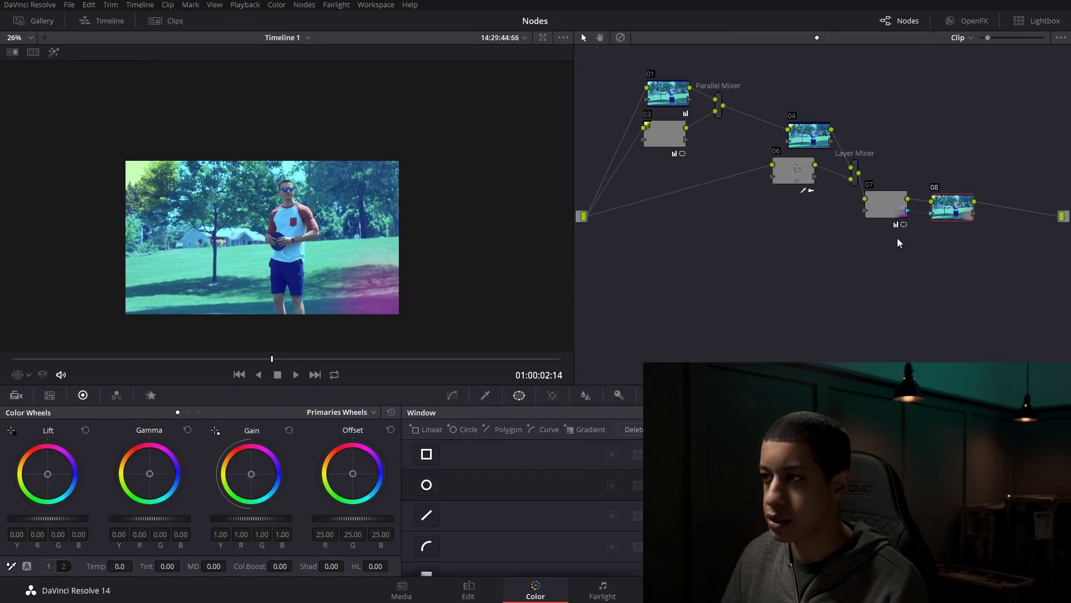
Step: Add another node after node 08 and follow it with a Splitter Combiner node
key(alt+o)
click(306, 5)
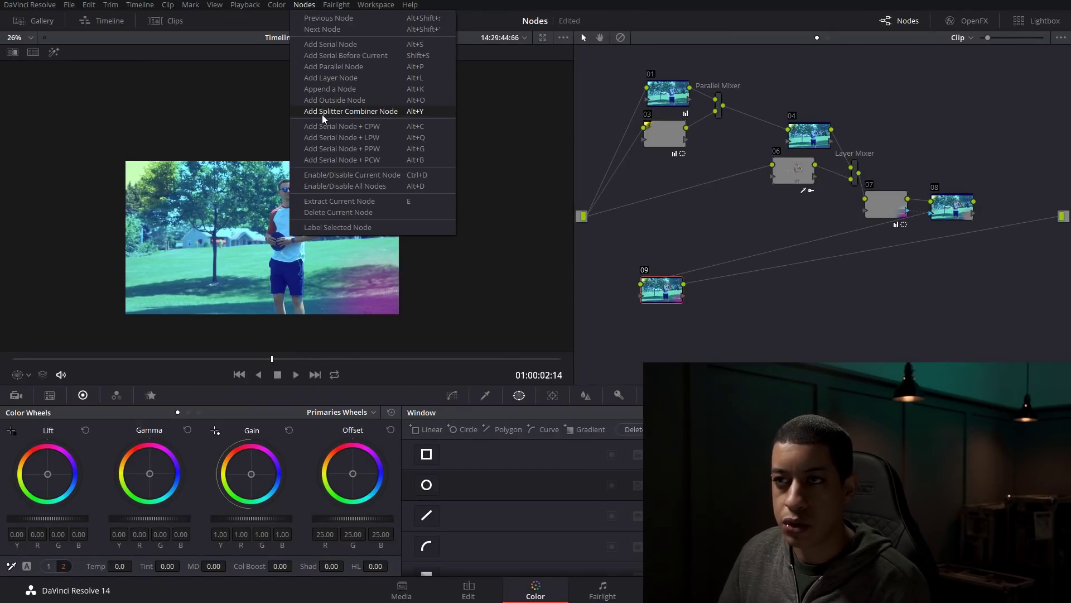
click(350, 112)
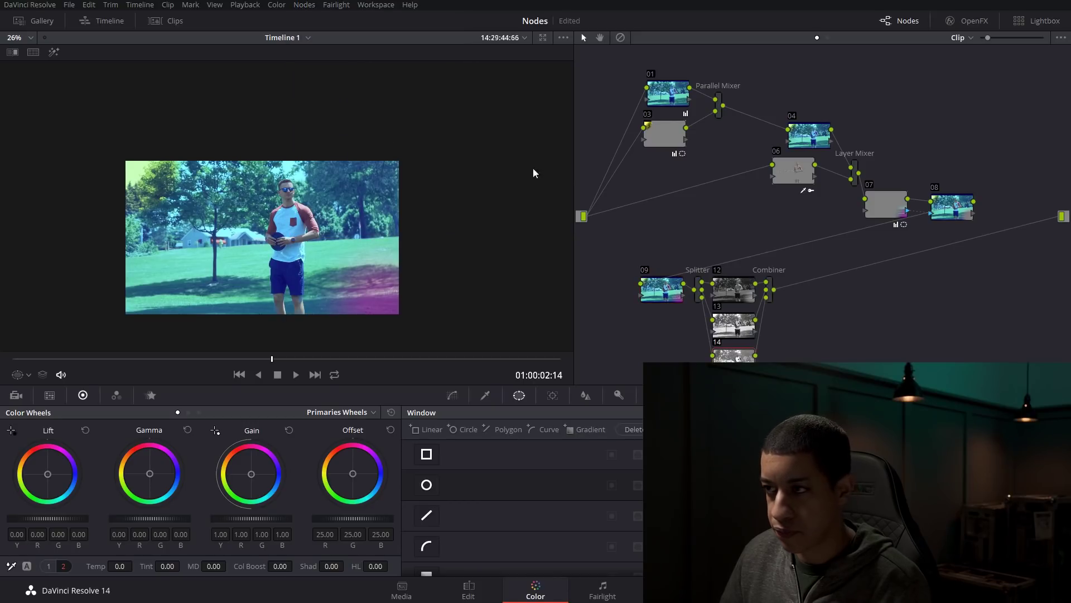
Step: Spread out the Splitter Combiner group: Combiner to the right, nodes 12, 13 and 14 stacked in between, and node 09 further left
drag(772, 300, 852, 322)
drag(785, 274, 776, 349)
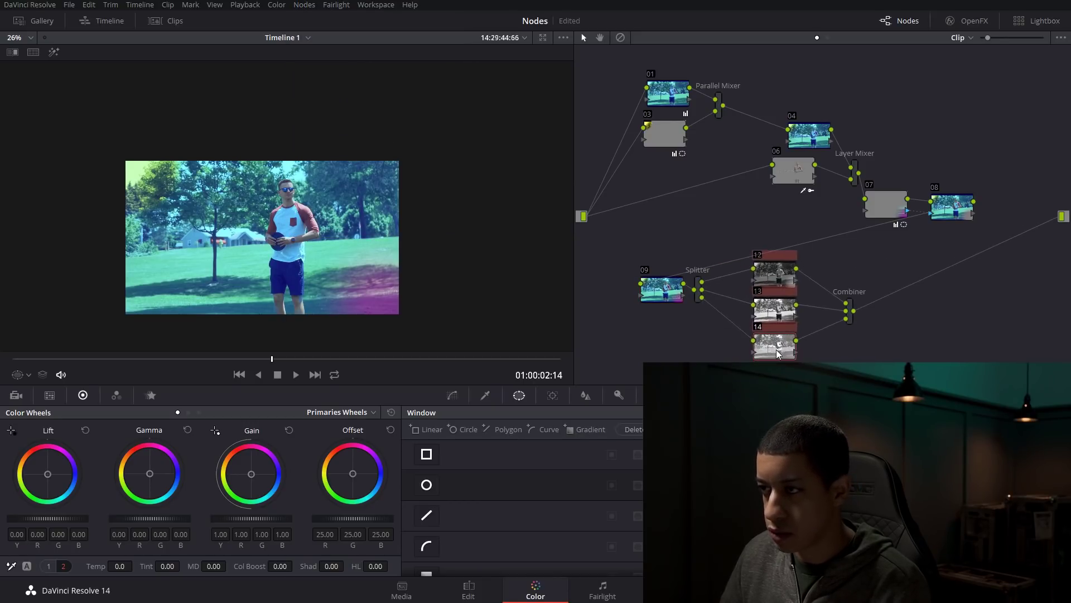
click(703, 294)
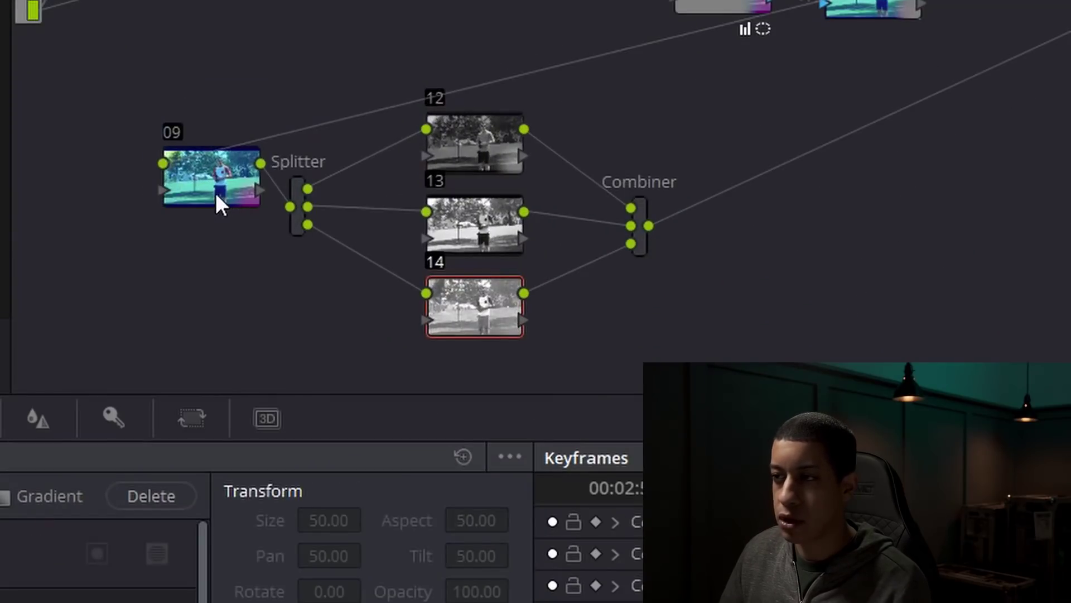
drag(216, 192, 152, 195)
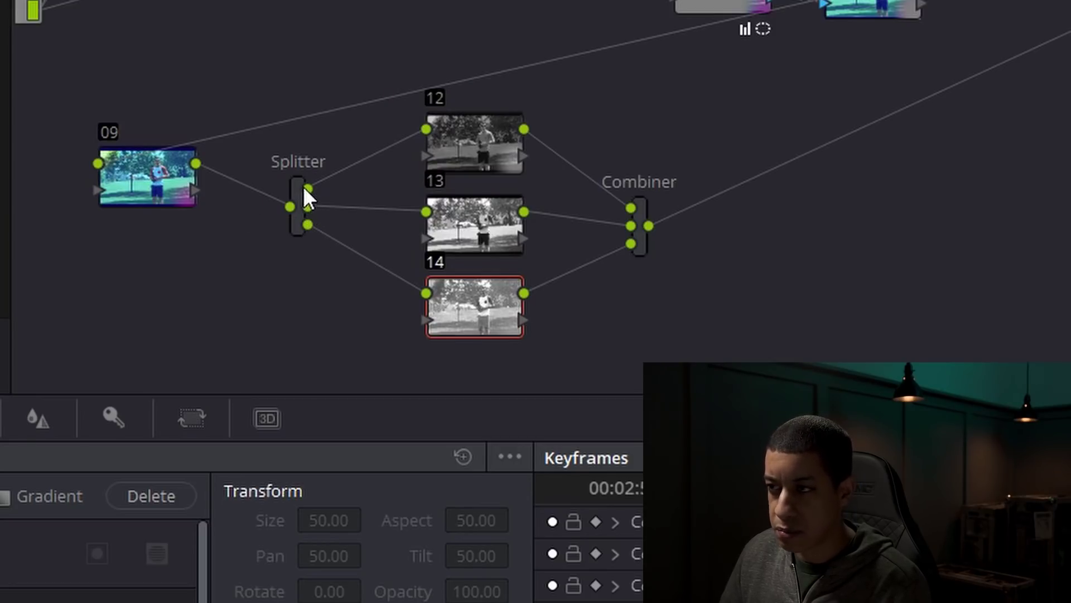
drag(466, 146, 467, 132)
drag(472, 218, 468, 205)
mouse_move(477, 313)
mouse_down()
mouse_move(477, 298)
mouse_move(477, 311)
mouse_up()
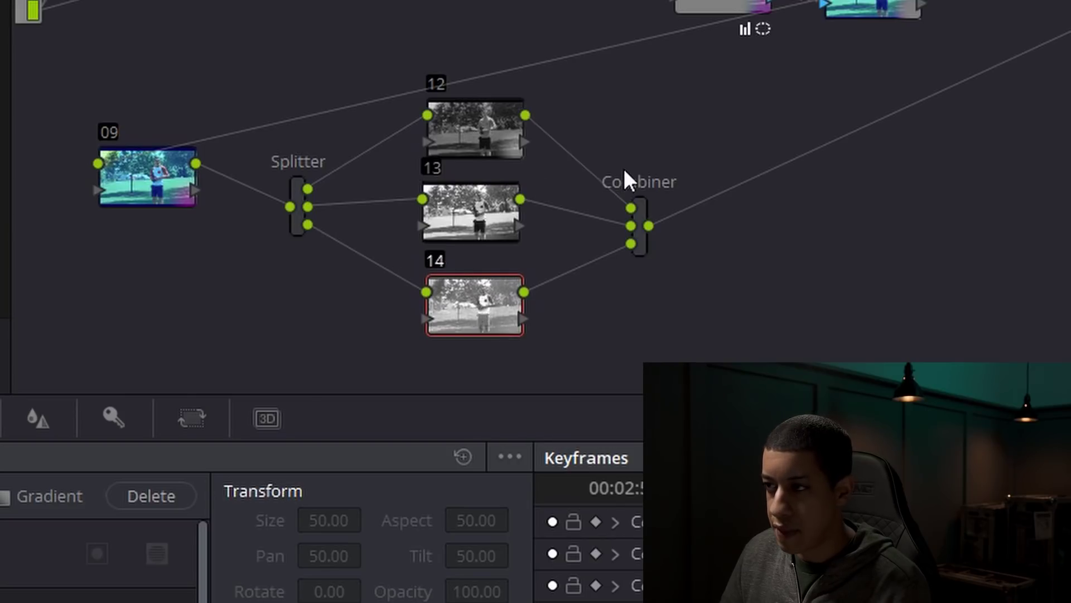
Step: Move the Combiner further right and add a serial node after it
drag(641, 236, 808, 232)
key(alt+s)
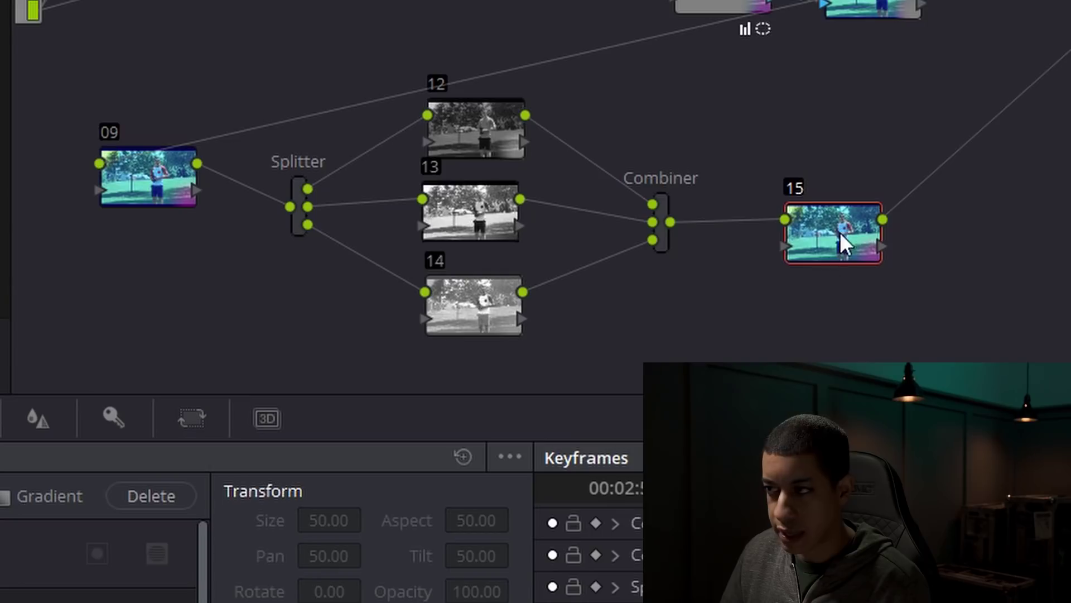
Step: Bring up the node sizing controls for channel node 12
click(480, 134)
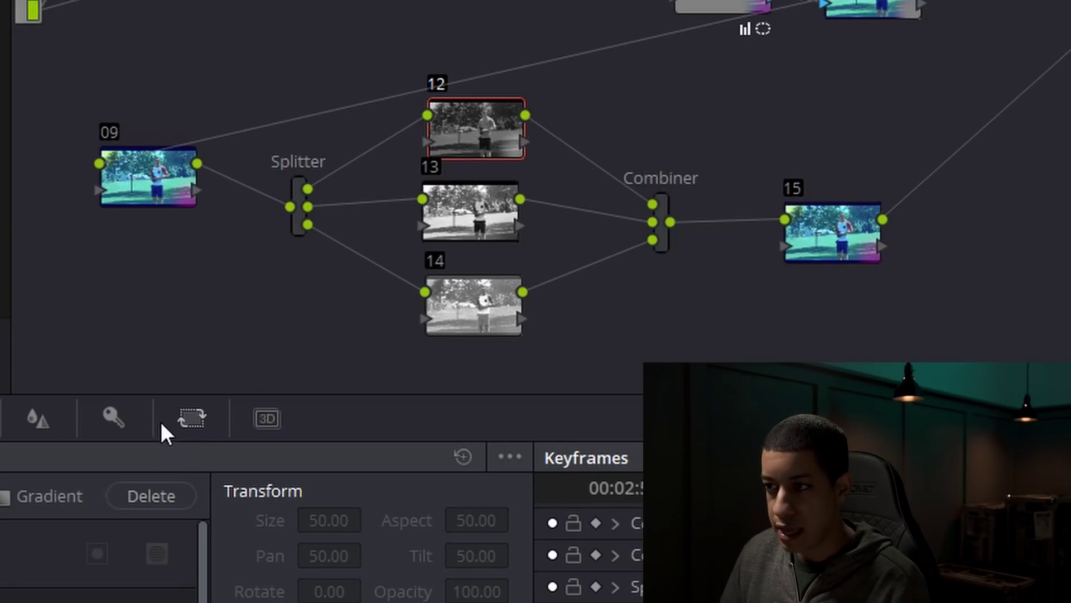
click(190, 419)
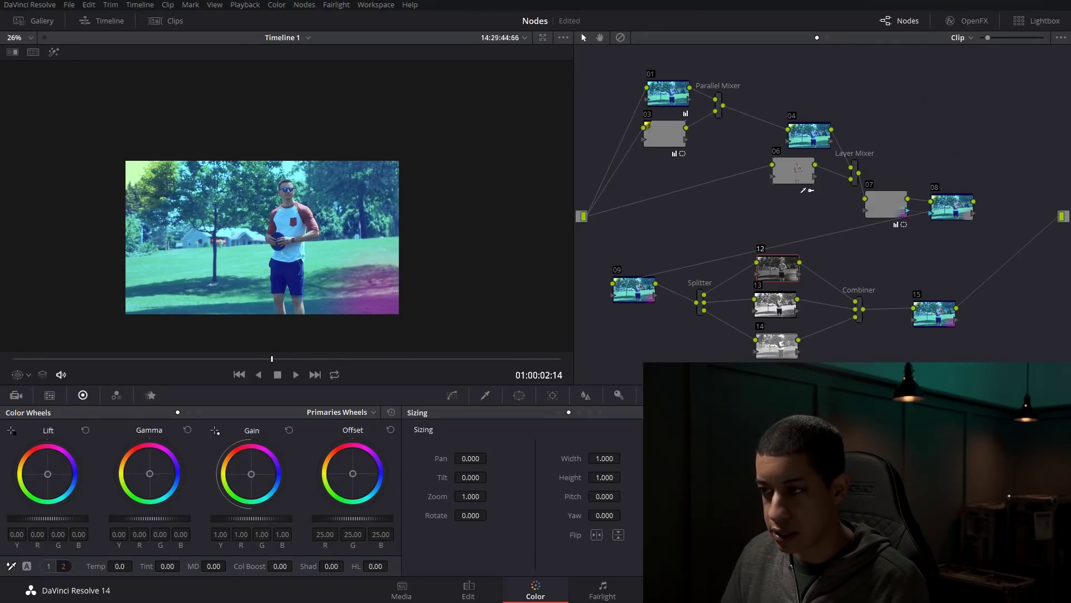
click(589, 412)
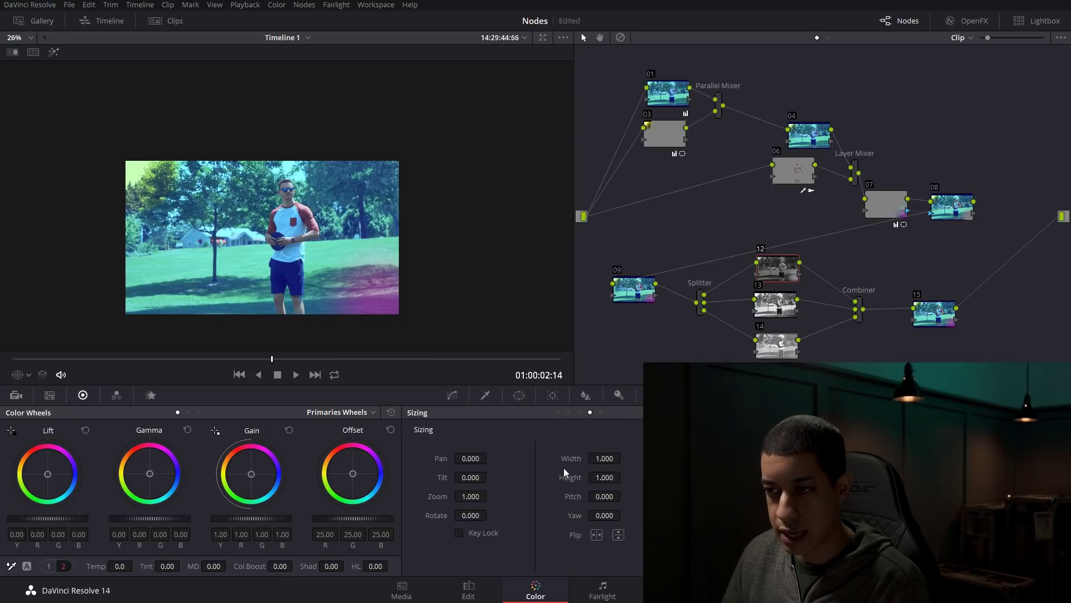
Step: Try panning node 12's channel to -344.5 and to 287.5, and reset its Pan
drag(470, 458, 467, 447)
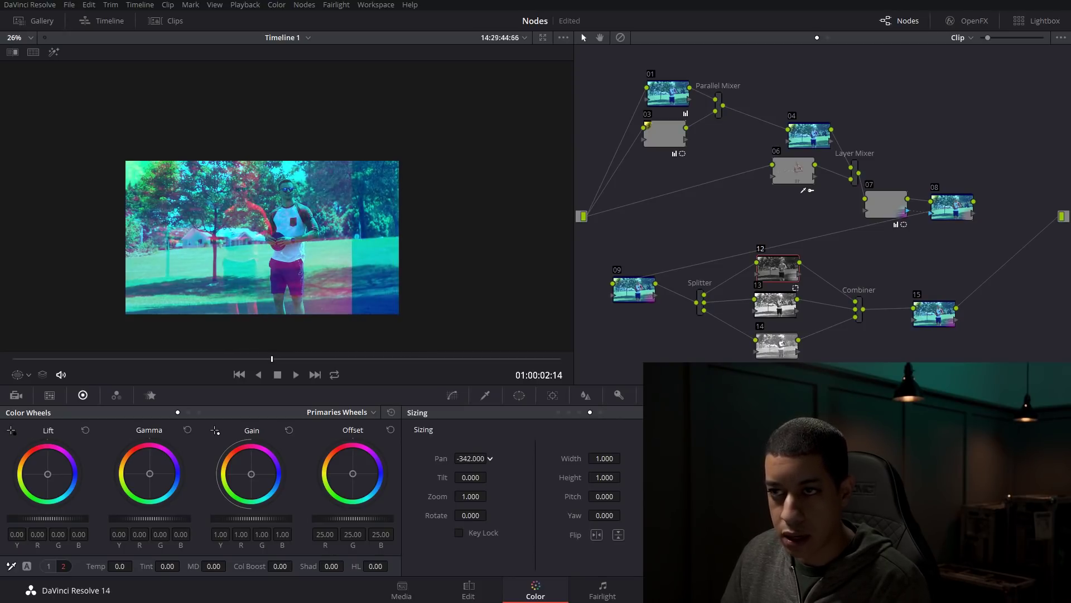
scroll(306, 216, up, 3)
drag(225, 275, 261, 223)
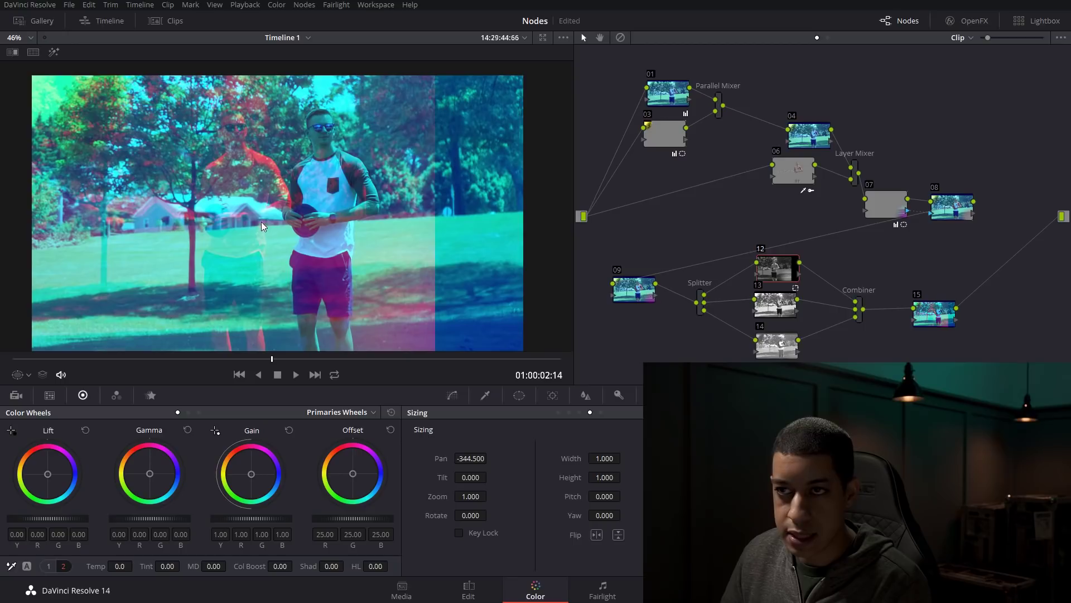
drag(471, 458, 508, 458)
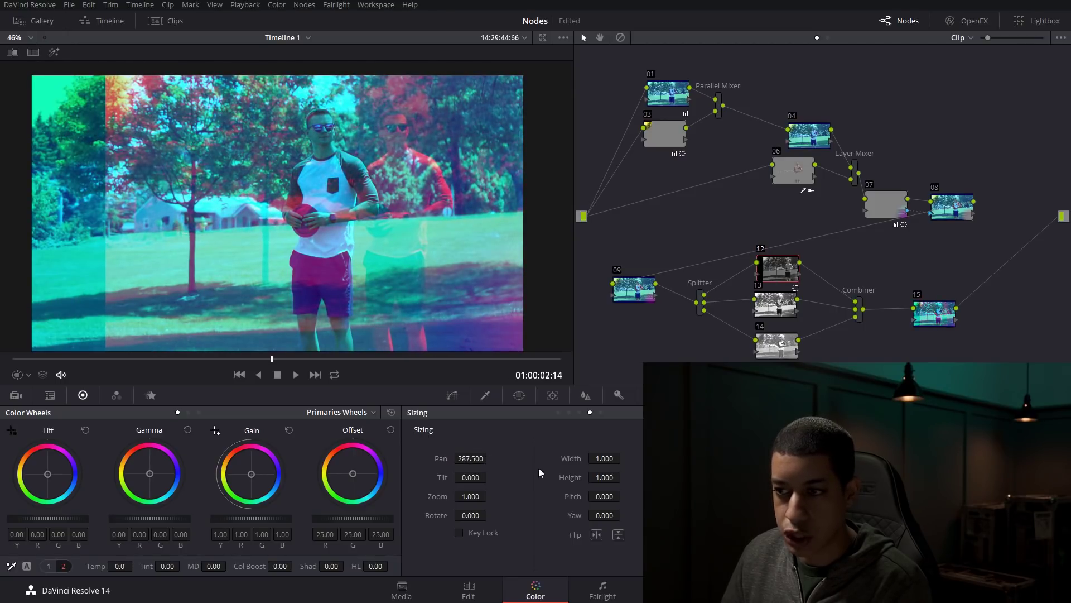
double_click(441, 458)
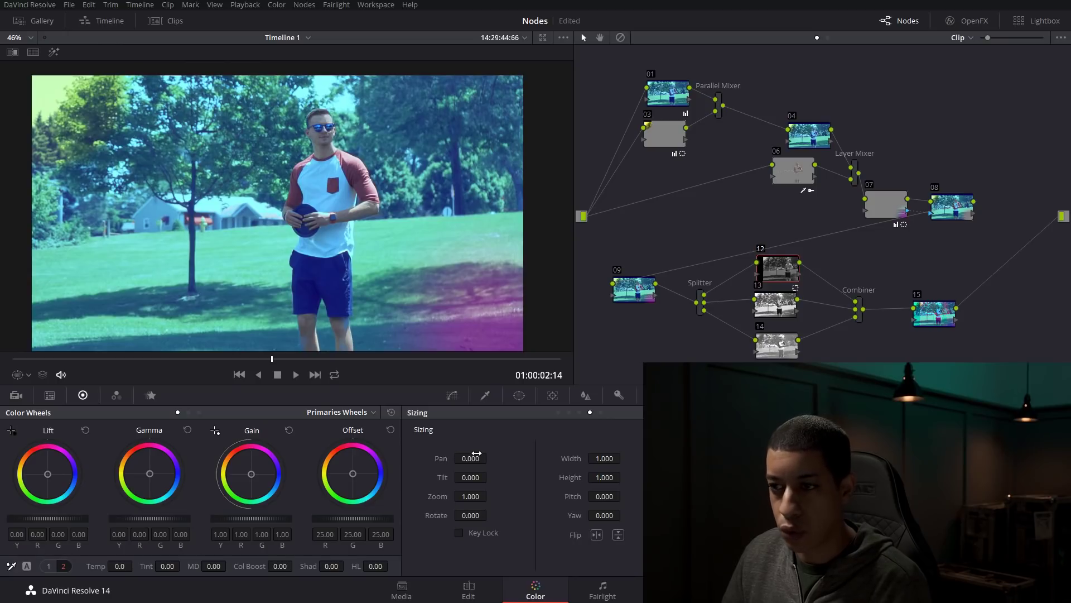
Step: Offset the channels in opposite directions with node sizing: Pan -11 on node 12 and Pan 11 on node 14
drag(471, 458, 543, 469)
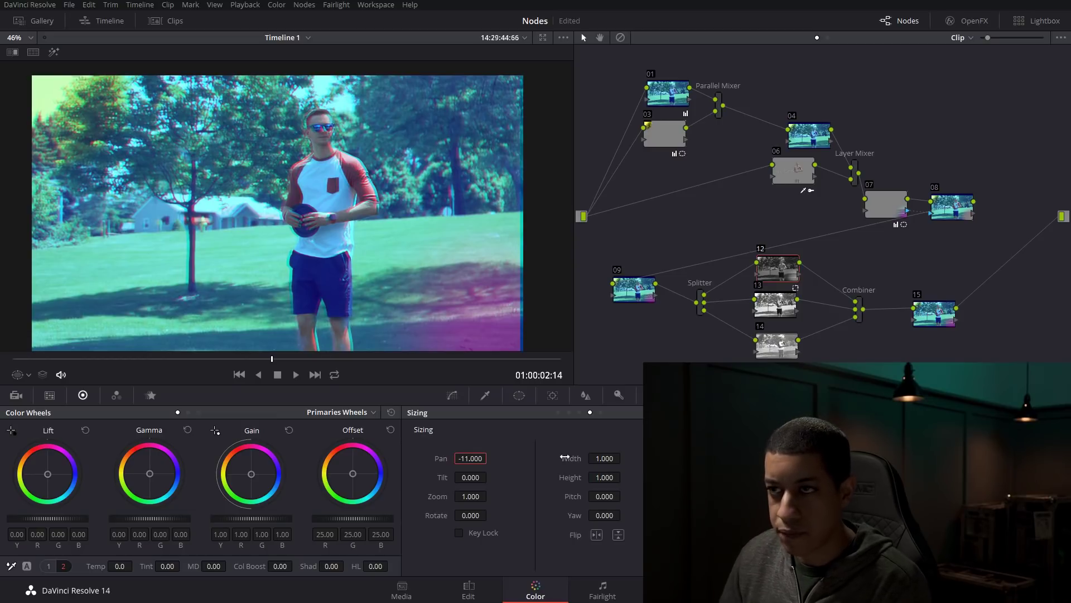
click(777, 343)
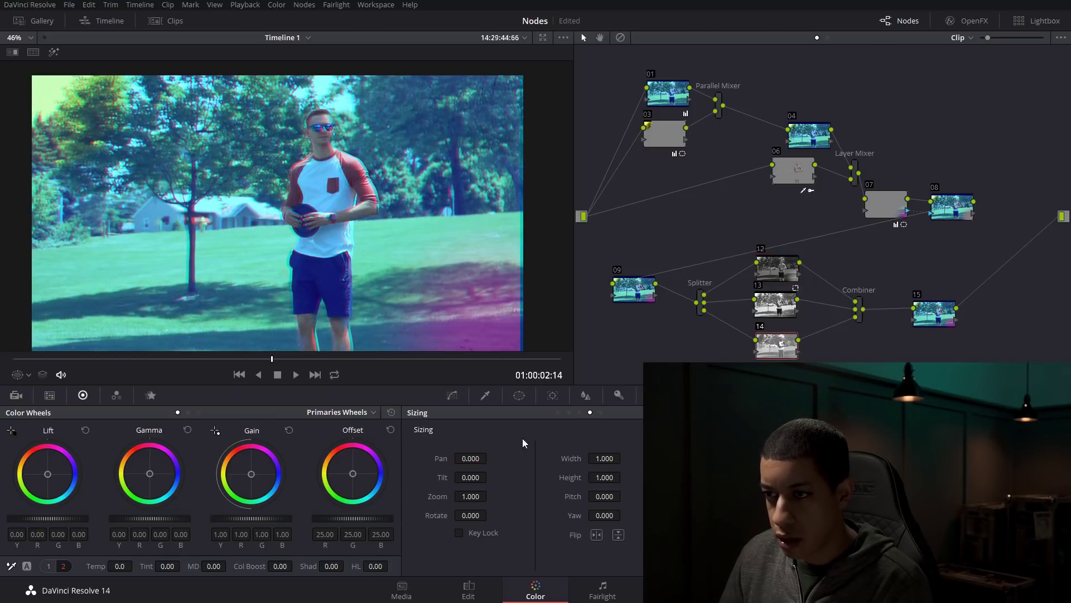
drag(471, 457, 470, 458)
scroll(326, 186, up, 8)
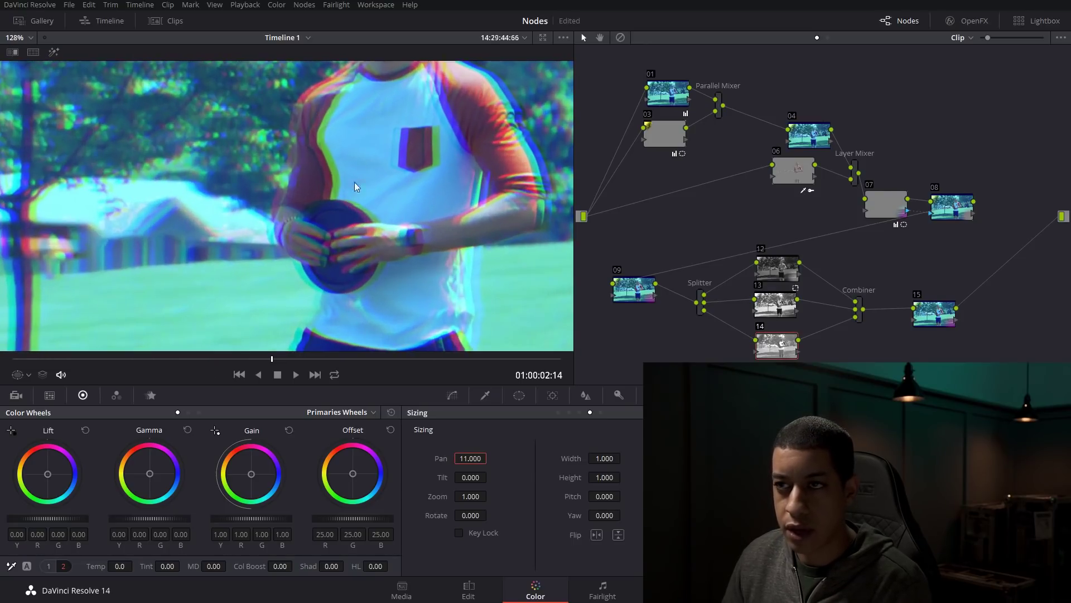
scroll(437, 270, down, 4)
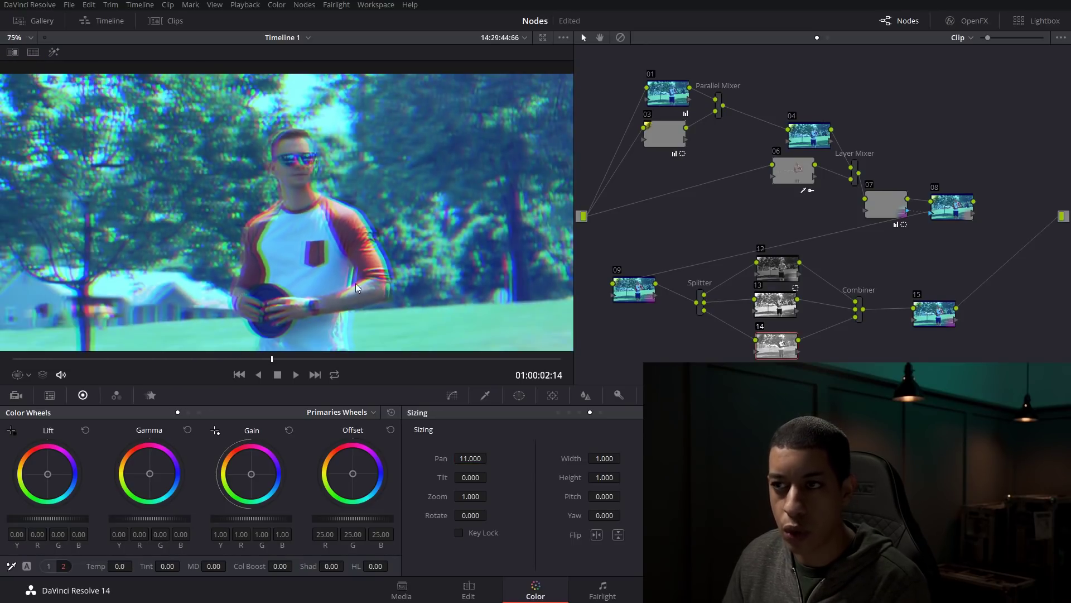
drag(356, 286, 381, 254)
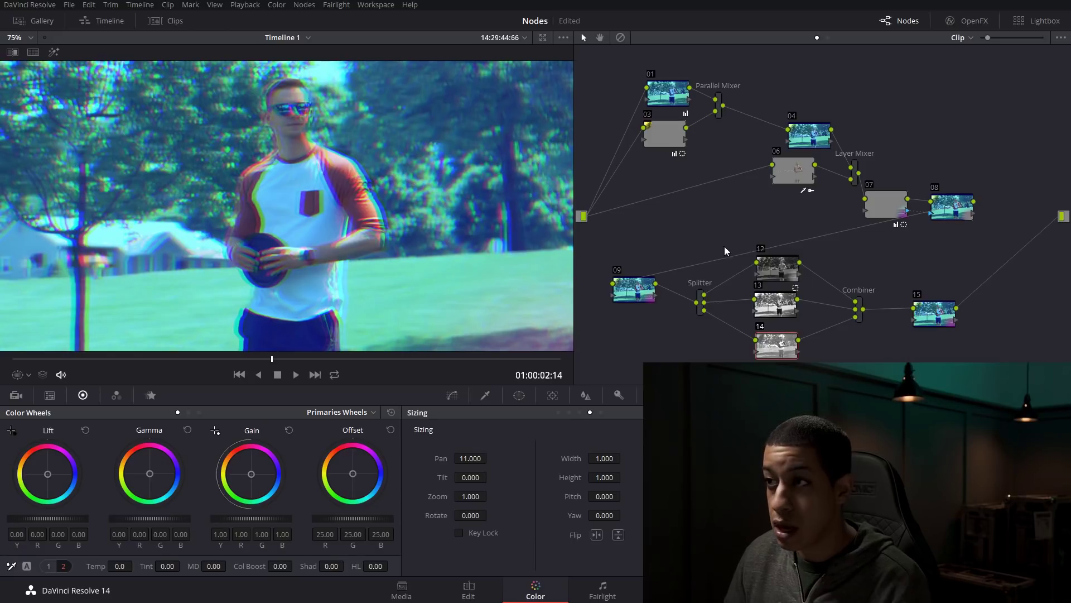
Step: Clear the sizing offsets on nodes 12 and 14 and apply the Zoom Blur effect to node 12
click(976, 22)
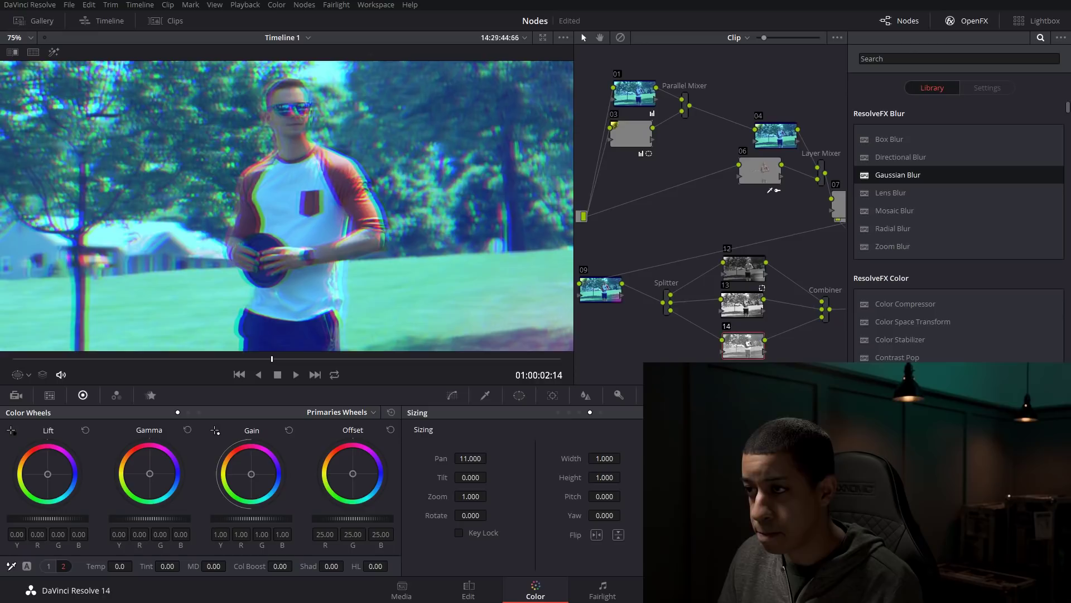
click(744, 268)
click(771, 360)
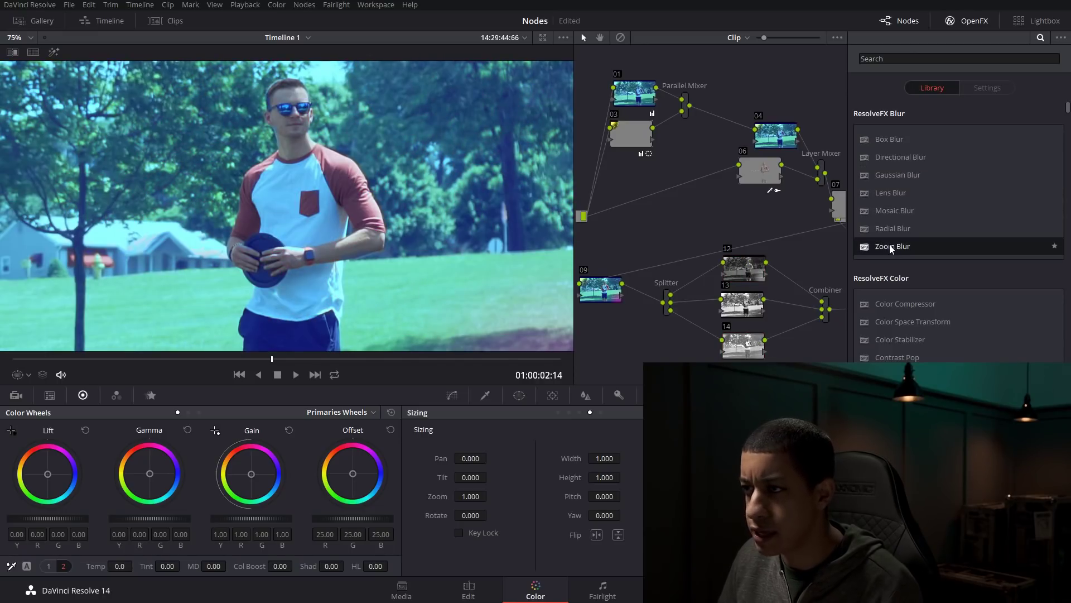
drag(882, 246, 742, 273)
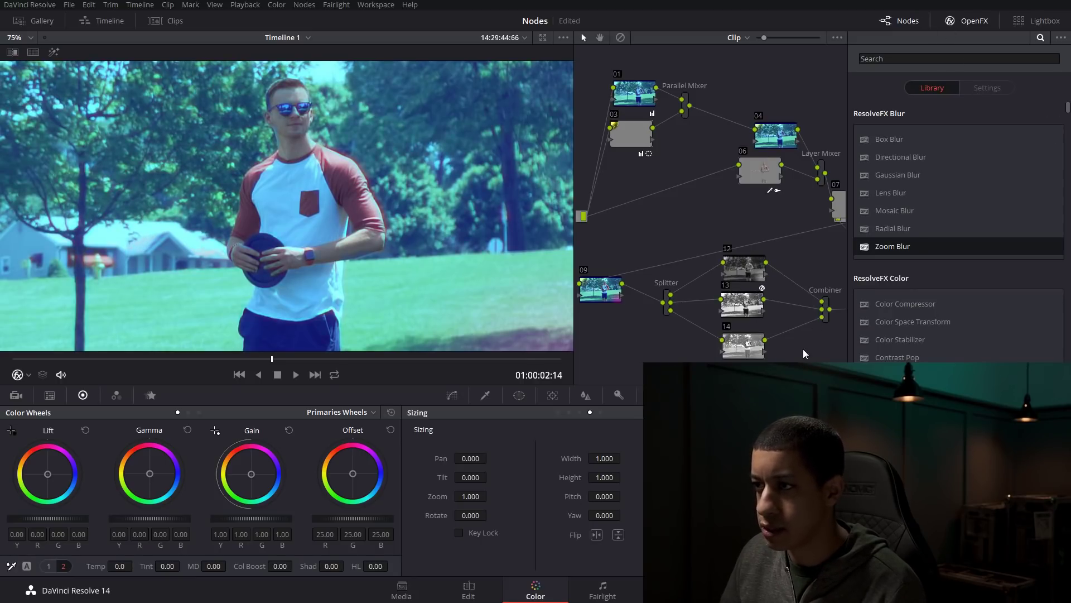
Step: Adjust node 12's Zoom Blur to Smooth Strength 0.863, X Position -1.000 and Y Position 0.341, and isolate the node's image with color Highlight
click(756, 275)
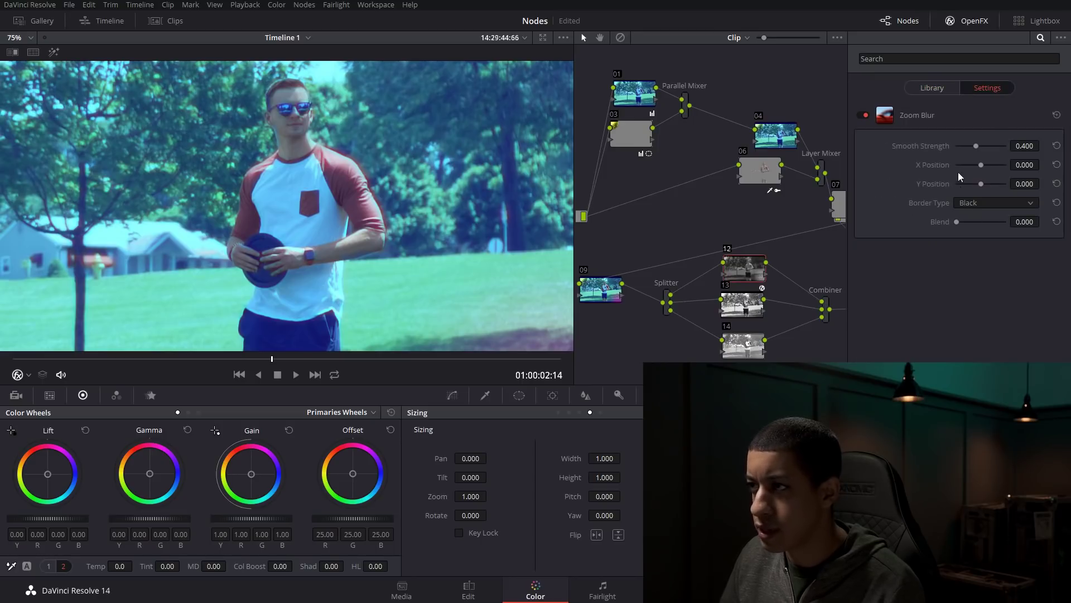
mouse_move(984, 147)
mouse_down()
mouse_move(1033, 153)
mouse_move(993, 164)
mouse_up()
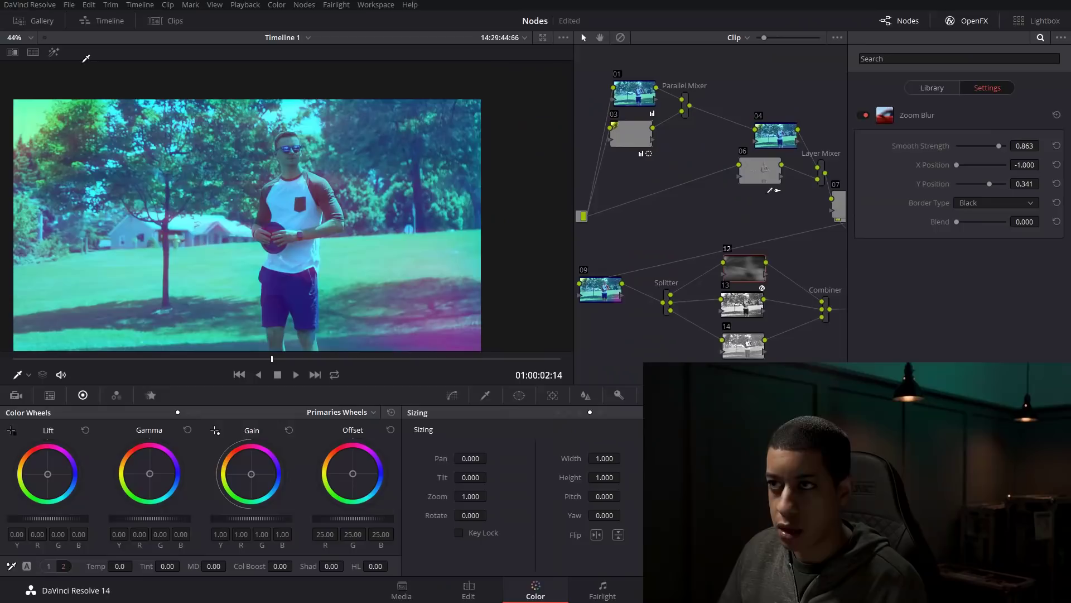
click(56, 52)
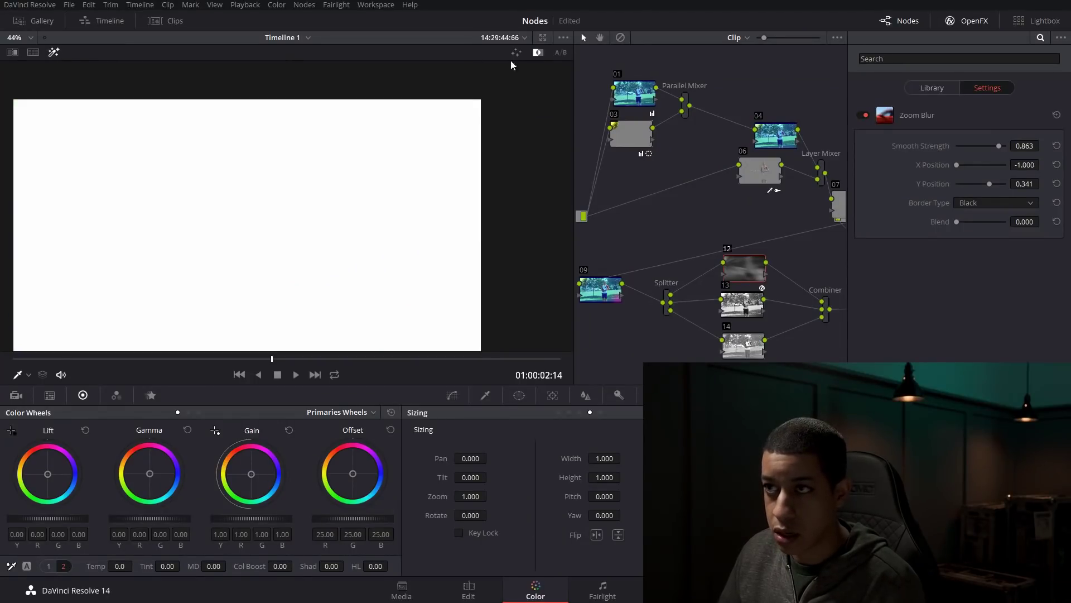
click(517, 53)
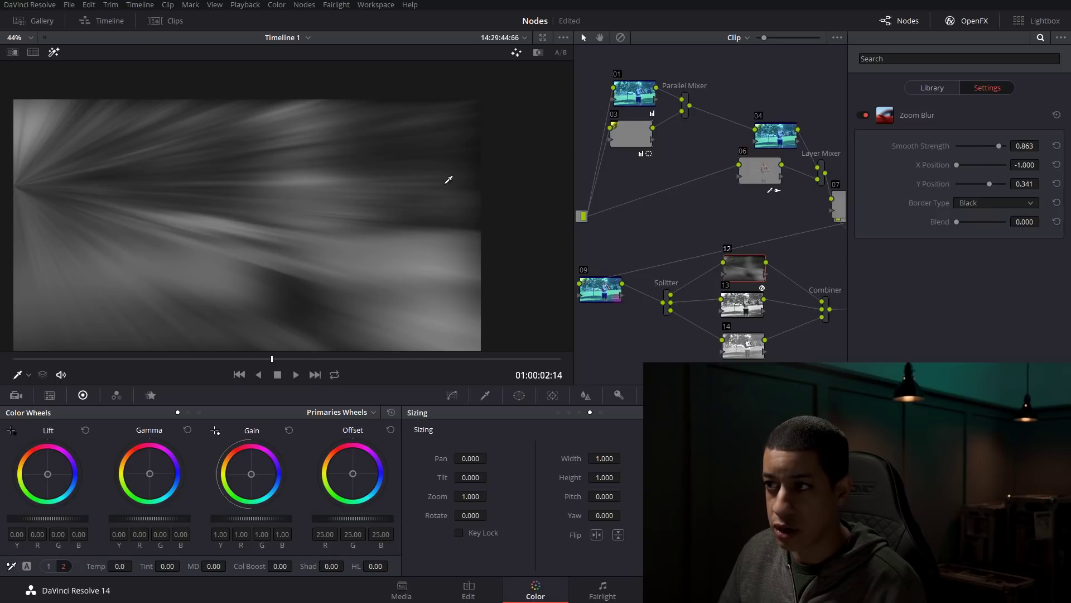
drag(964, 163, 999, 169)
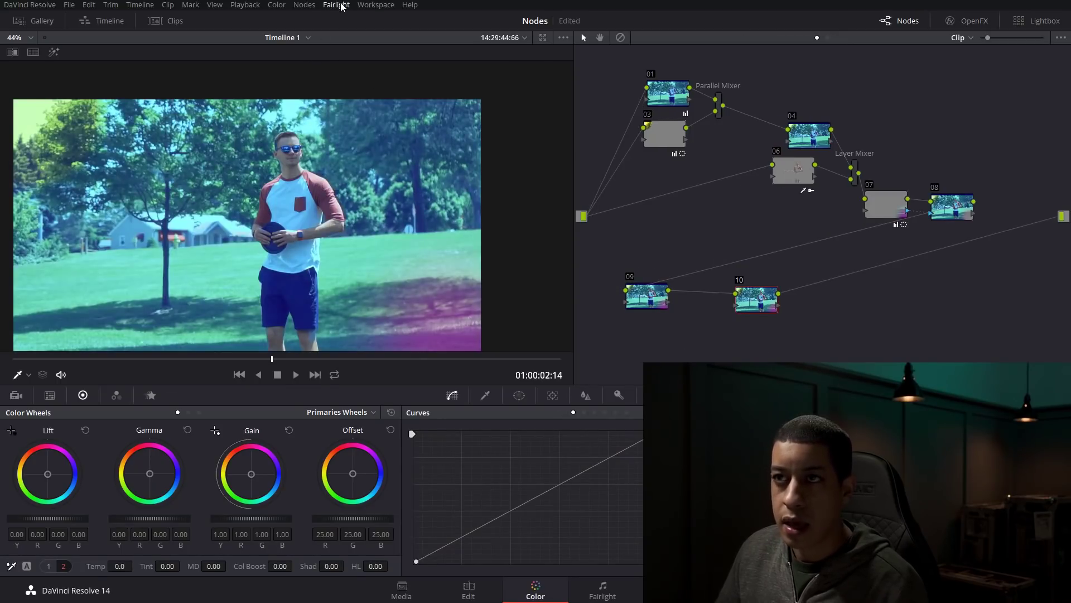
Step: Review the available node commands and move node 10 slightly lower and further right of node 09
click(304, 5)
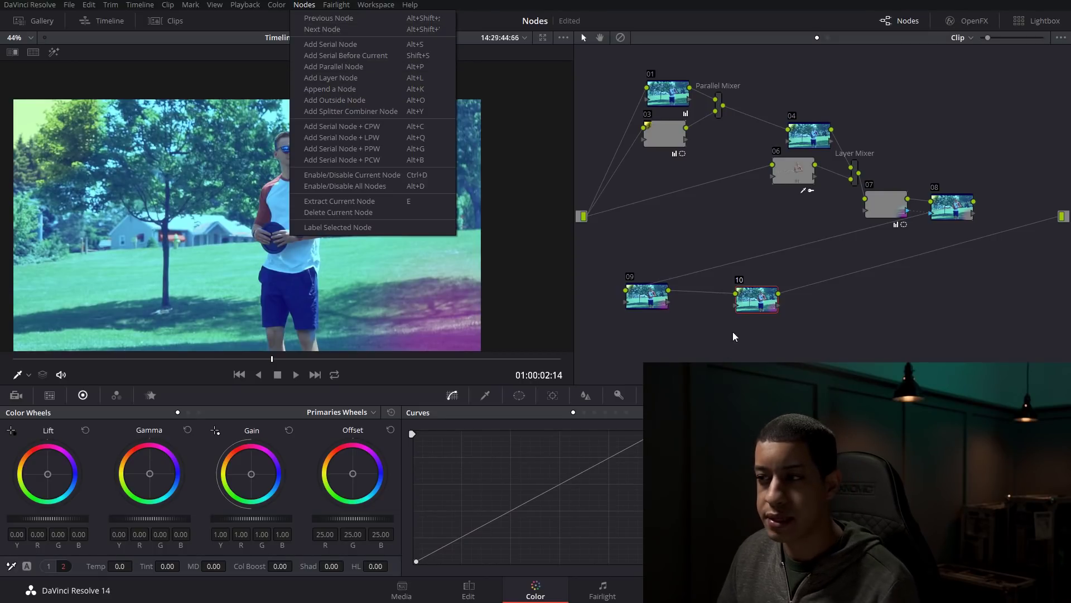
click(748, 314)
drag(751, 306, 759, 316)
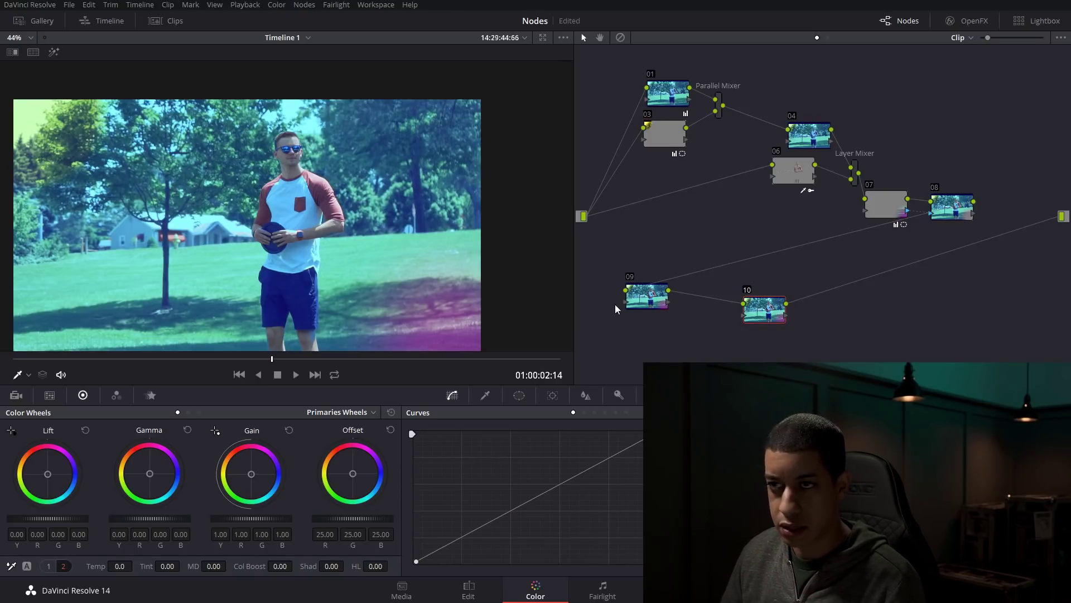
drag(748, 327, 781, 322)
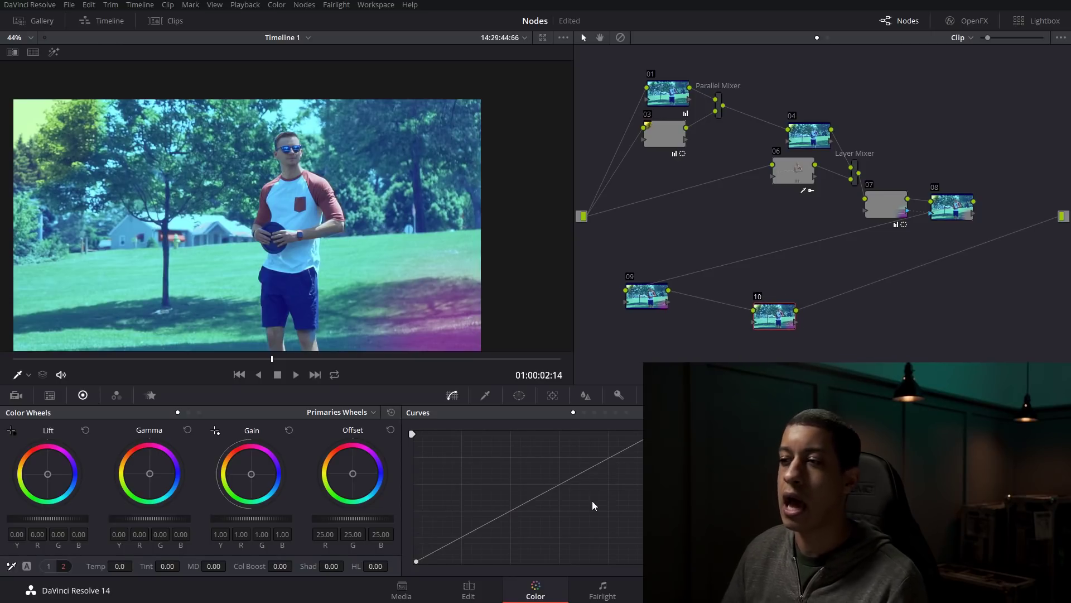
Step: Apply a LUT to node 10 and nudge the node slightly up and to the right
right_click(768, 326)
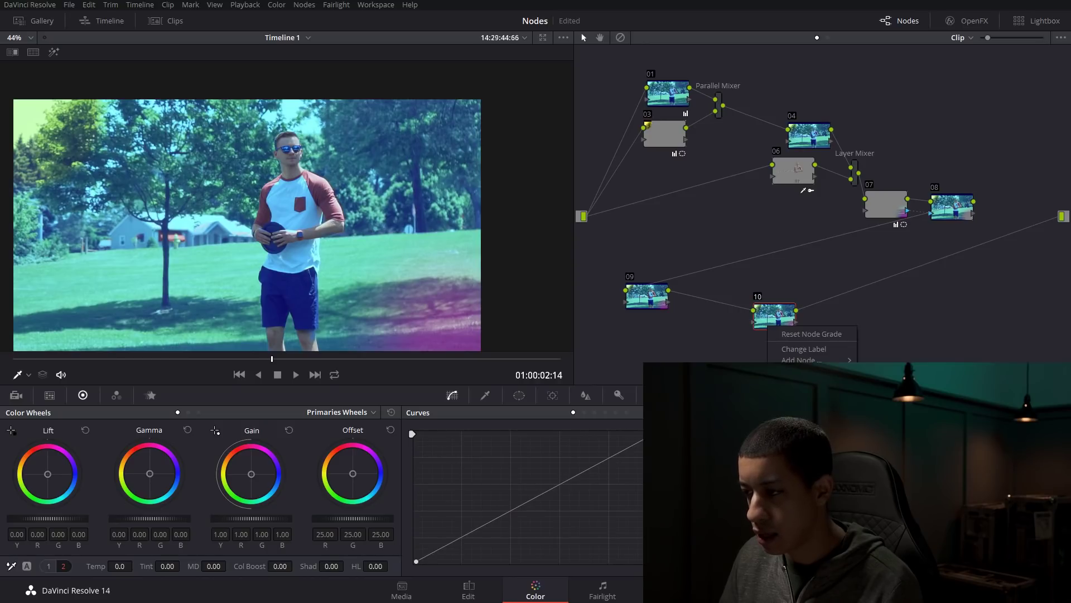
click(812, 334)
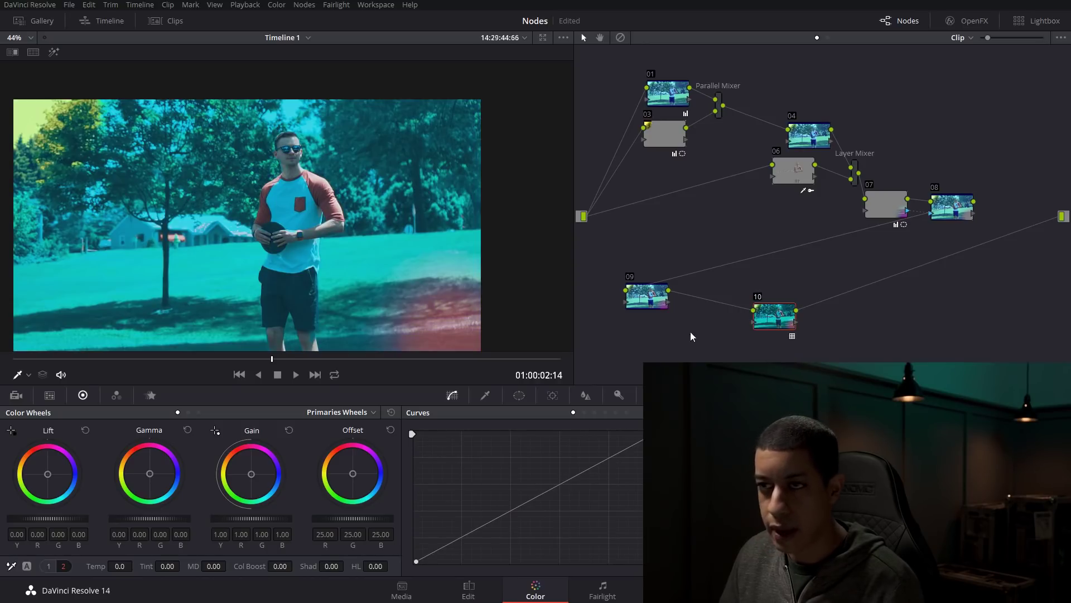
drag(787, 319, 796, 315)
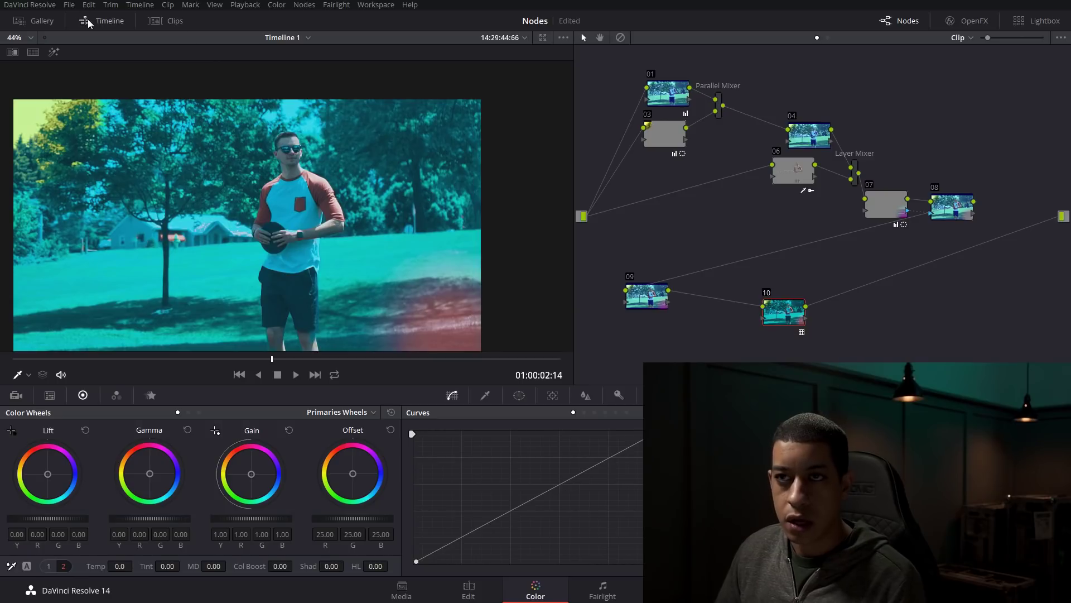
Step: Show the clip thumbnails and move node 10 up, nearly level with node 09
click(168, 21)
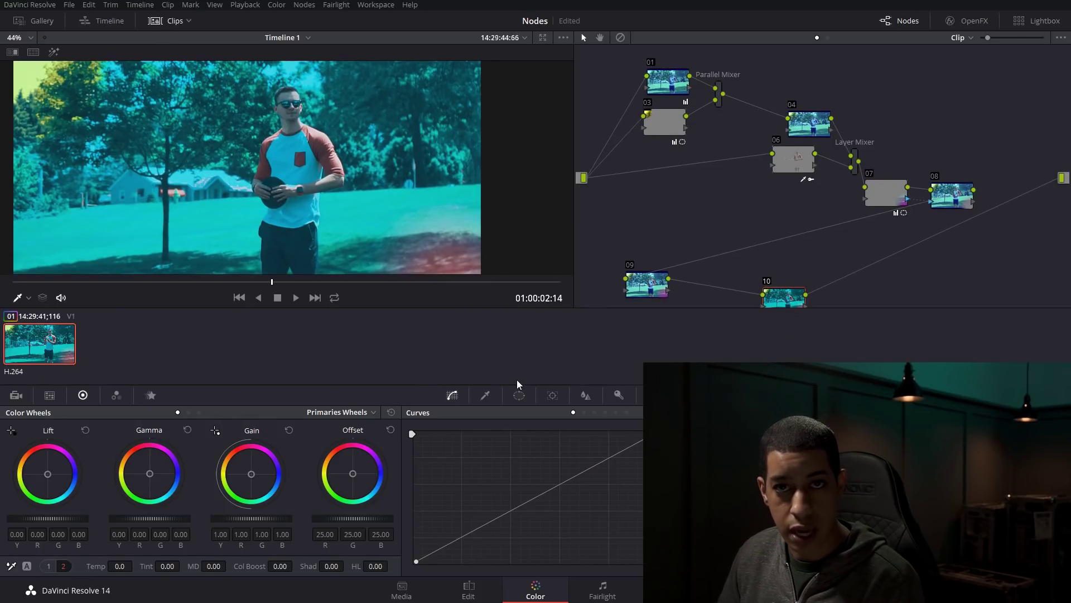
drag(784, 303, 779, 271)
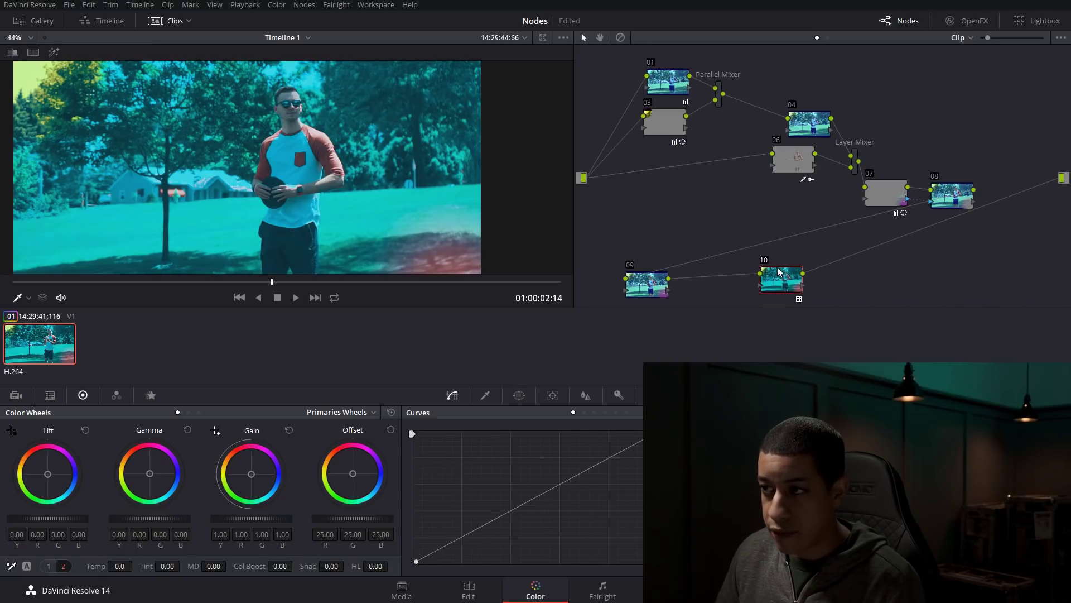
click(305, 5)
click(227, 360)
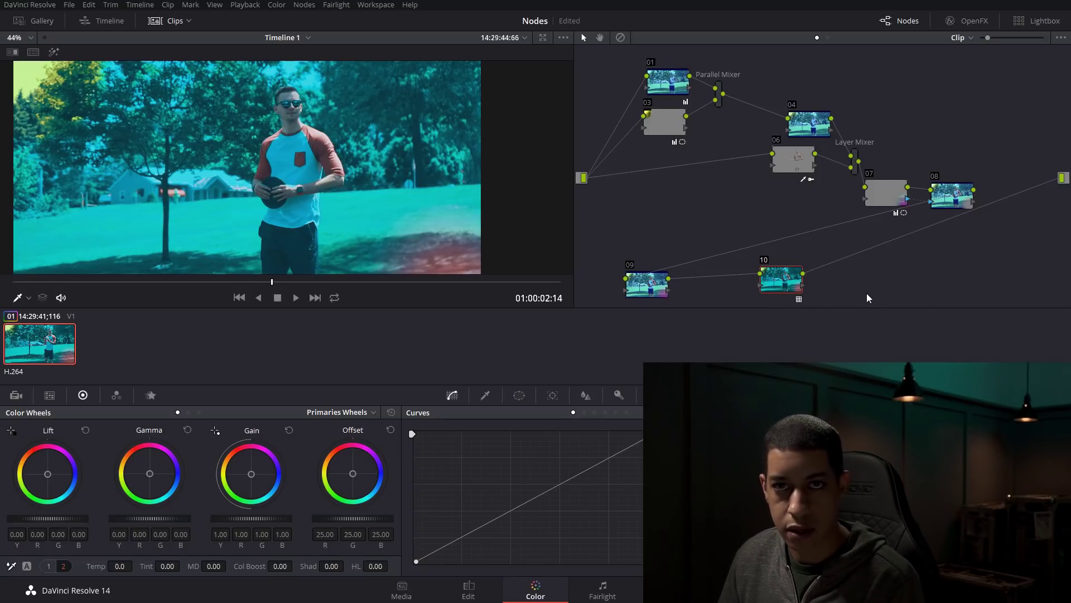
Step: Move node 10 closer to node 09, add a serial node after it and line the new node up beside it
drag(782, 292, 753, 298)
key(alt+s)
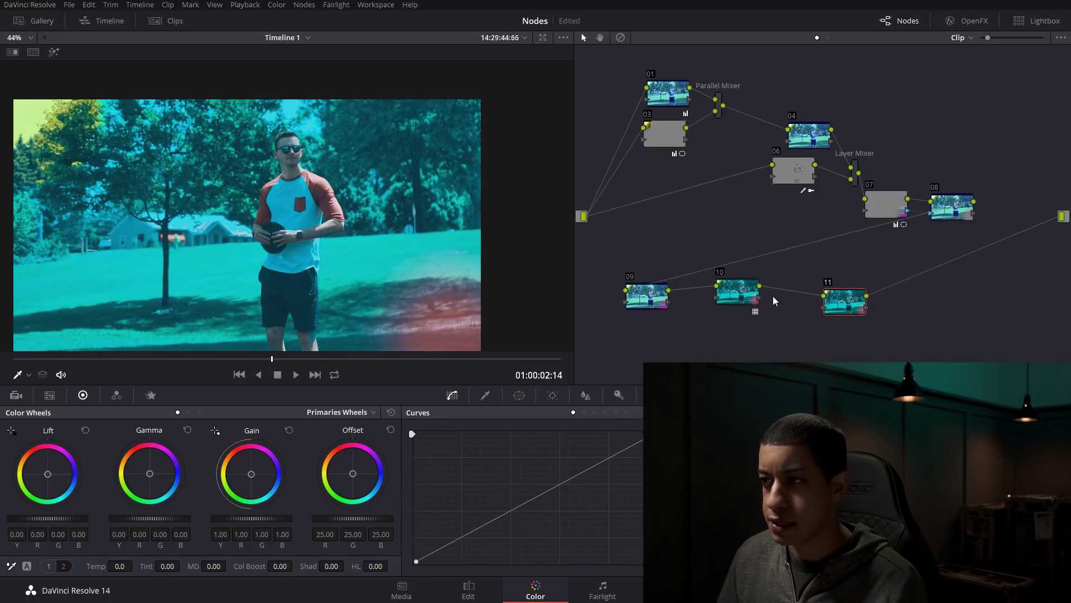
drag(833, 302, 812, 294)
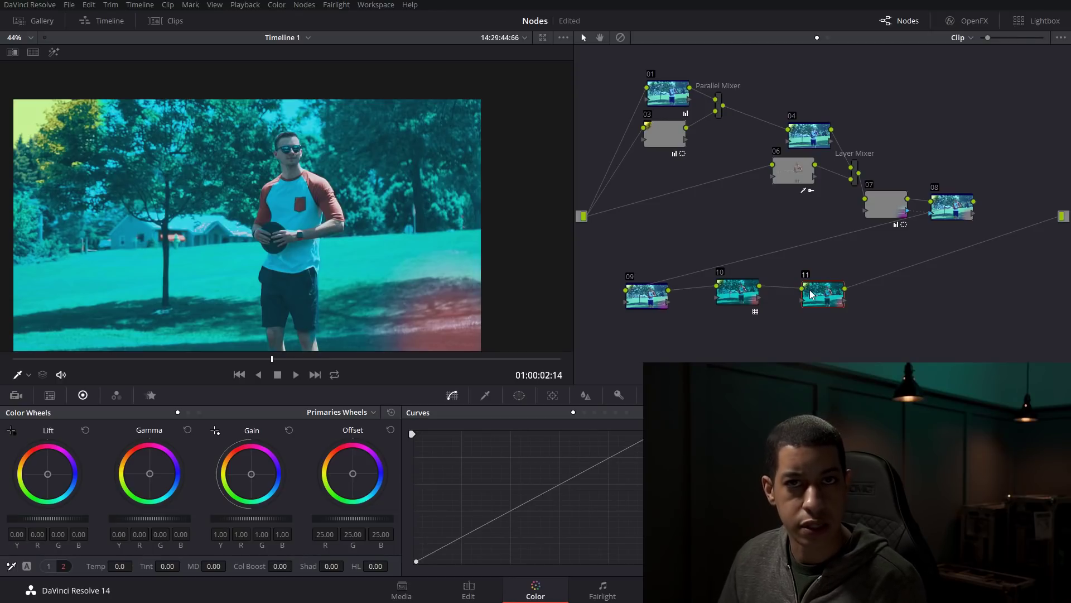
drag(812, 294, 808, 294)
Step: Set the color space of node 11 to LAB
drag(990, 37, 996, 37)
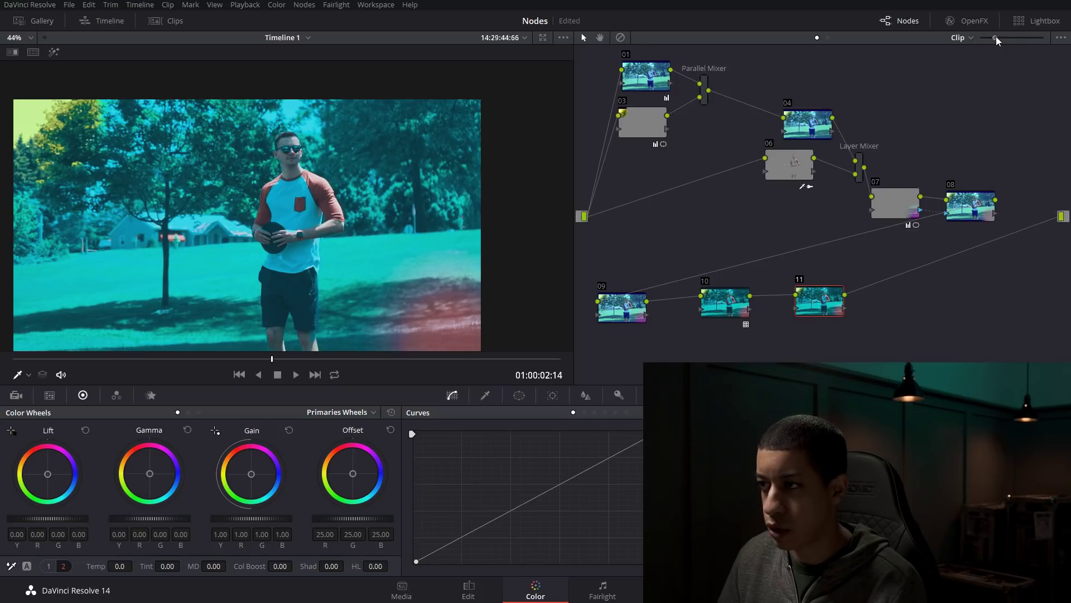
right_click(824, 310)
mouse_move(895, 468)
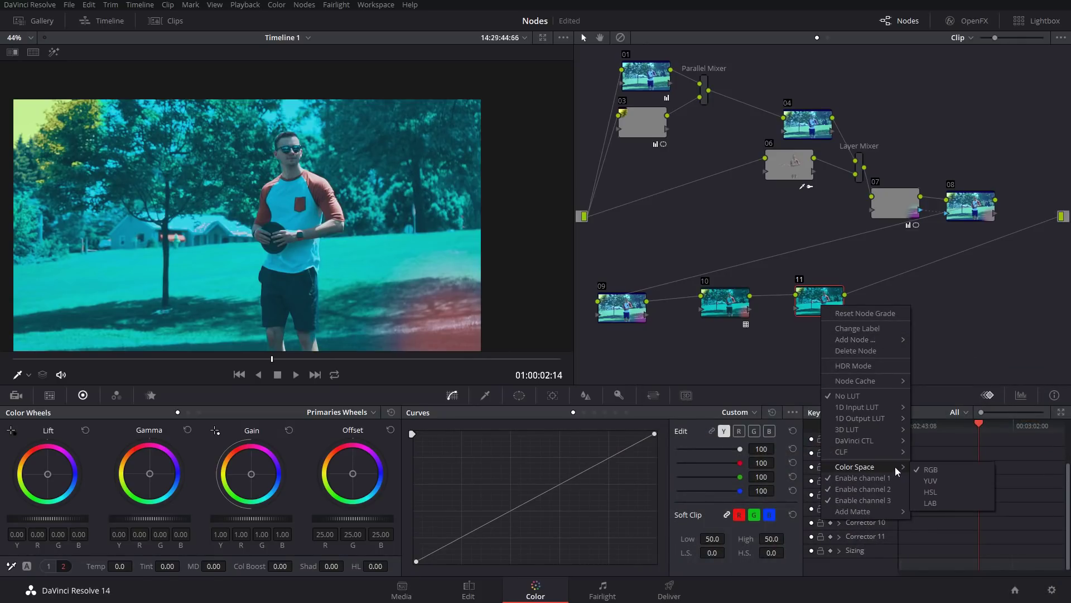
click(946, 504)
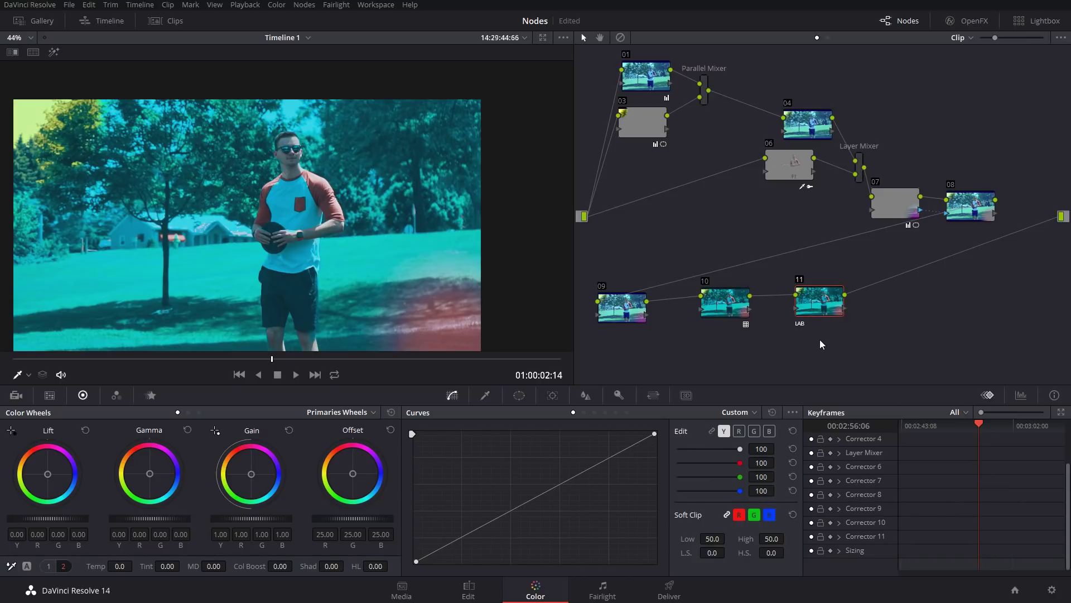
Step: Adjust the blue channel curve on node 11 and add a serial node after it
click(769, 431)
key(alt+s)
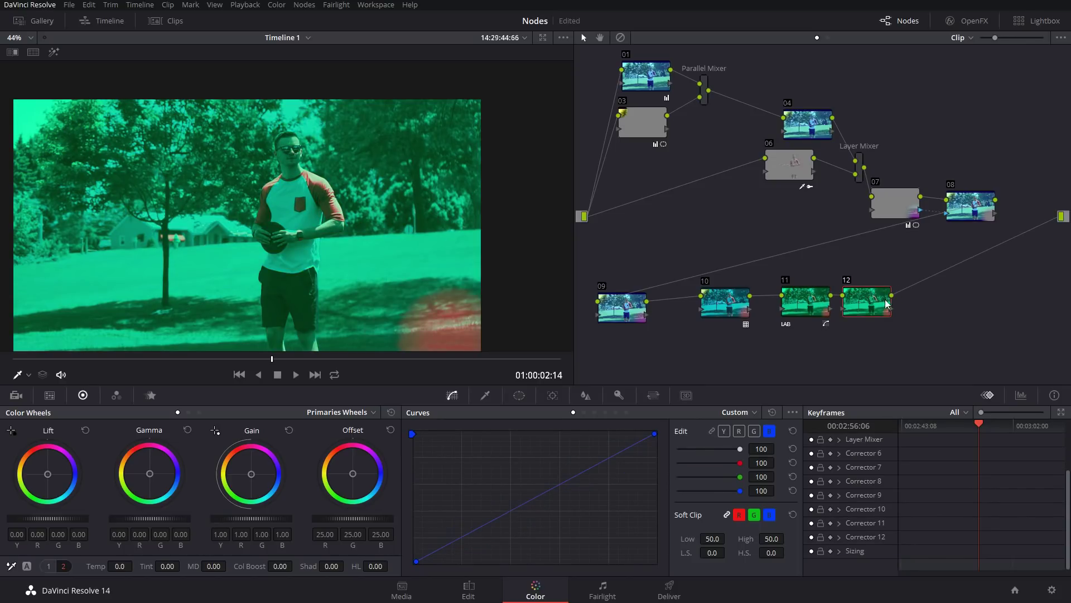
Step: Shape only the luma (Y) curve of node 12 into a gentle S, raising the highlights and slightly lowering the lower midtones
click(723, 431)
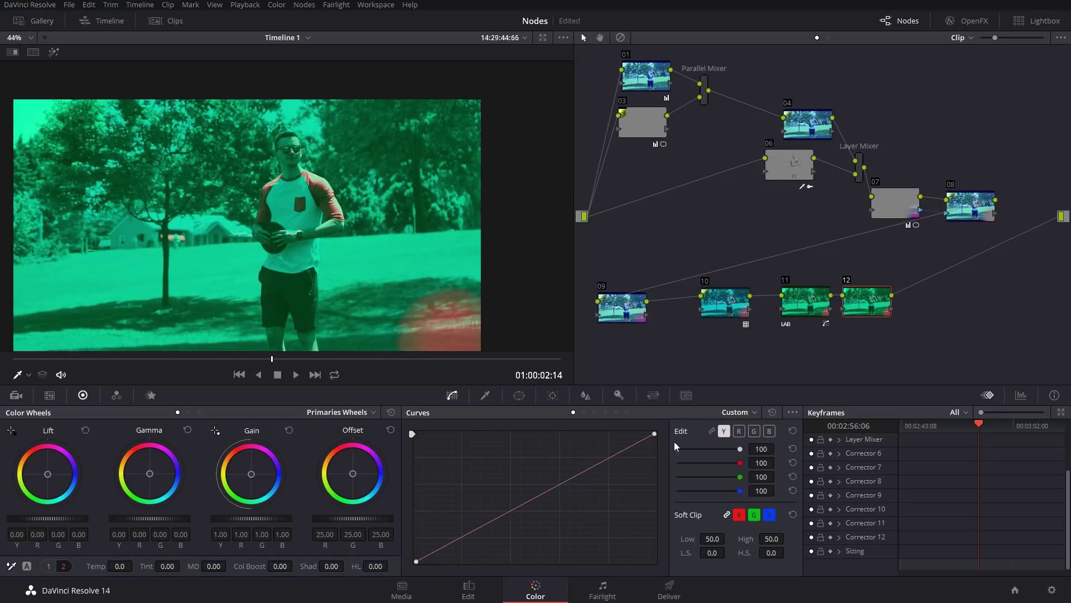
drag(602, 460, 587, 450)
drag(495, 508, 501, 515)
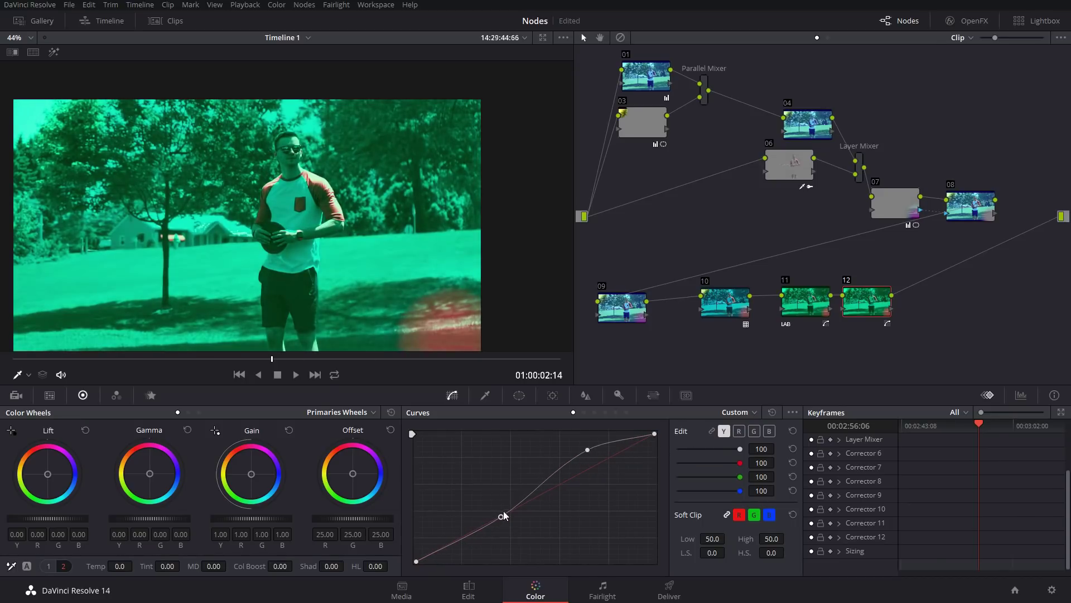
Step: Set the color space of node 12 to YUV
right_click(866, 306)
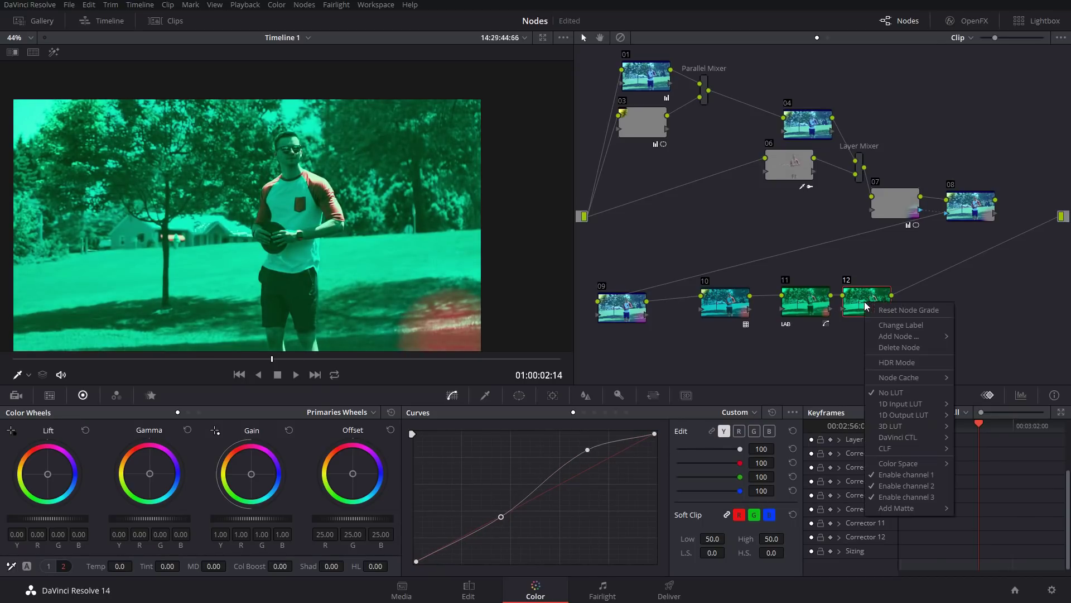
mouse_move(935, 466)
click(973, 478)
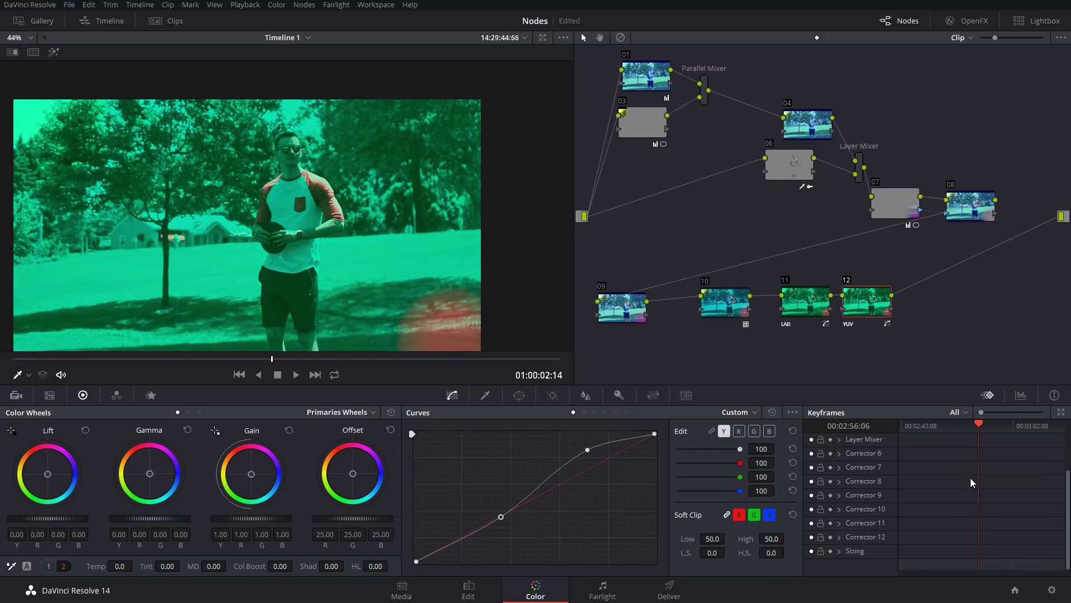
Step: Set the color space of node 12 to HSL and nudge the node slightly away from node 11
right_click(863, 302)
mouse_move(925, 463)
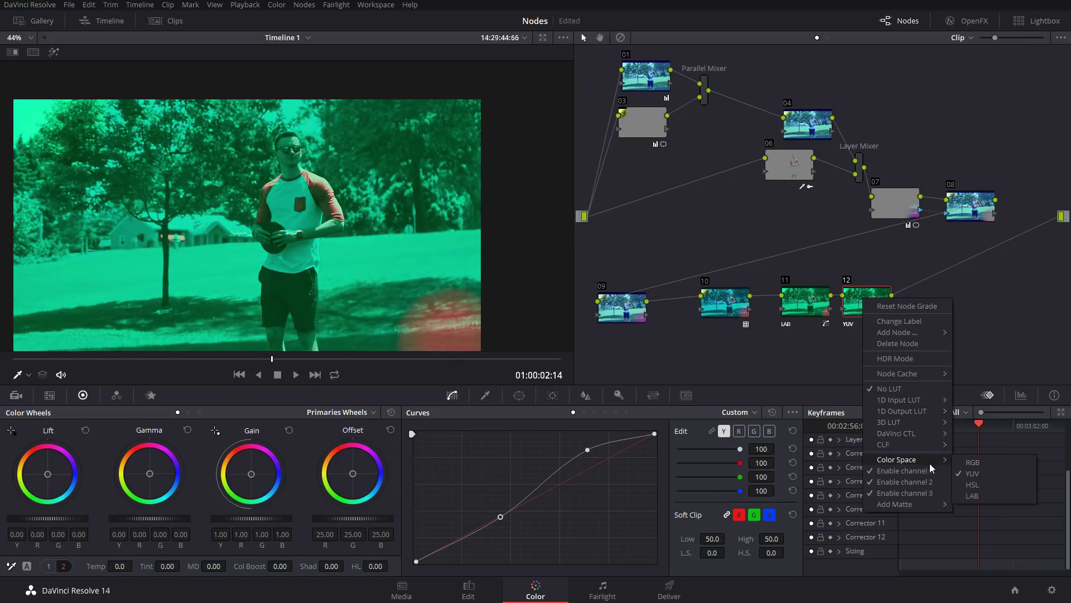
click(986, 489)
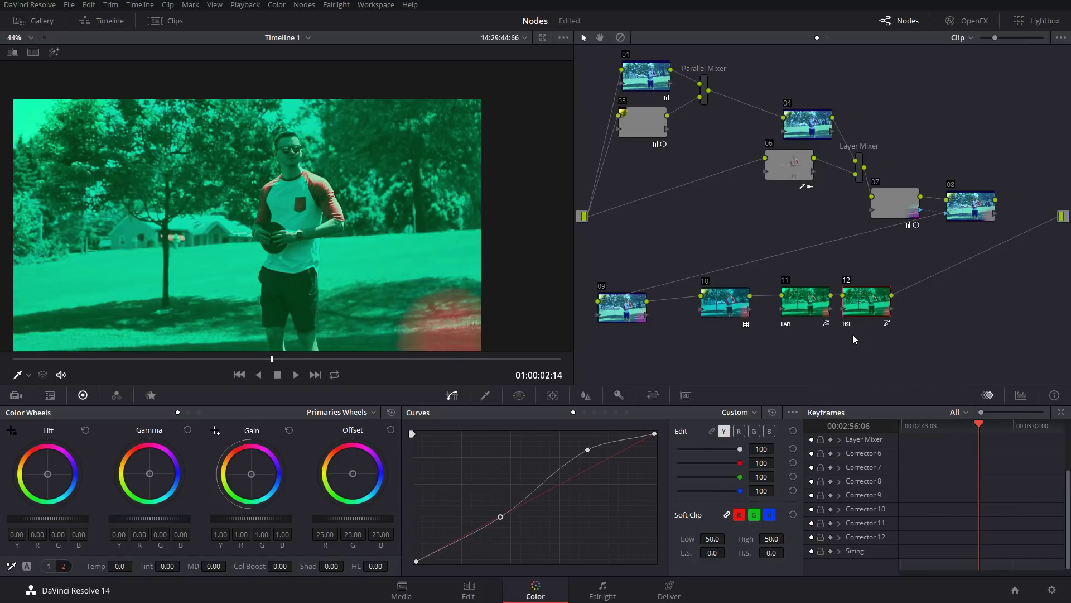
drag(862, 309, 868, 309)
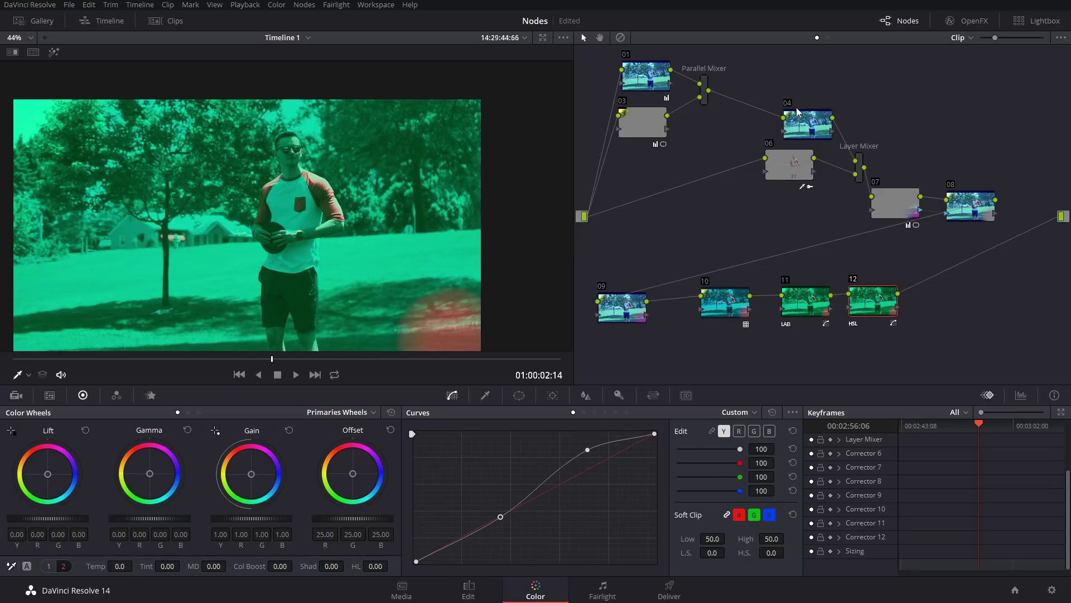
click(959, 41)
click(970, 65)
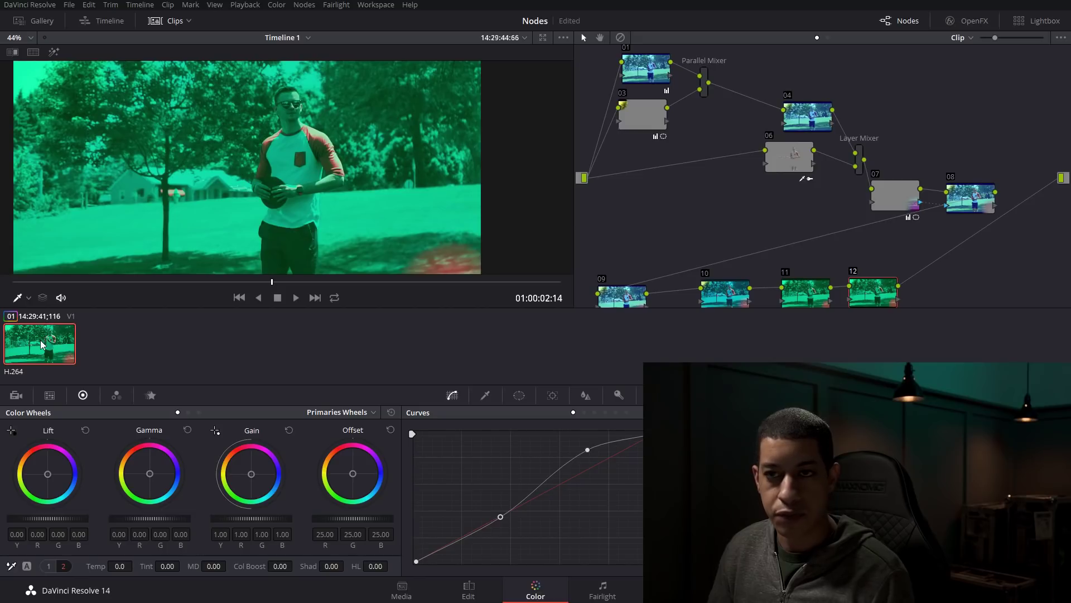
Step: Add the clip to a new group named Group 1
right_click(64, 344)
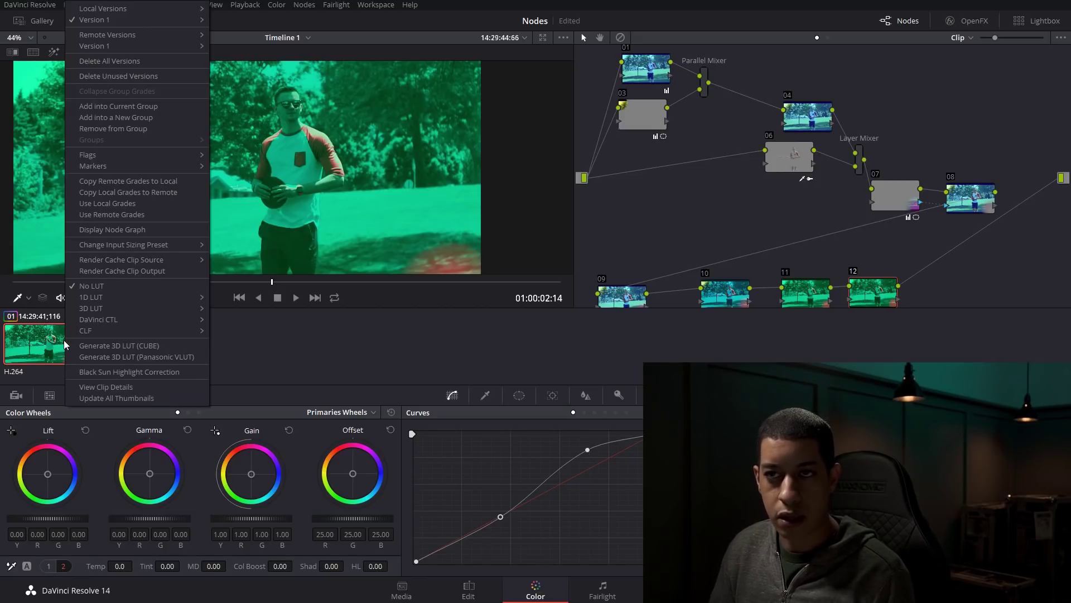
click(158, 121)
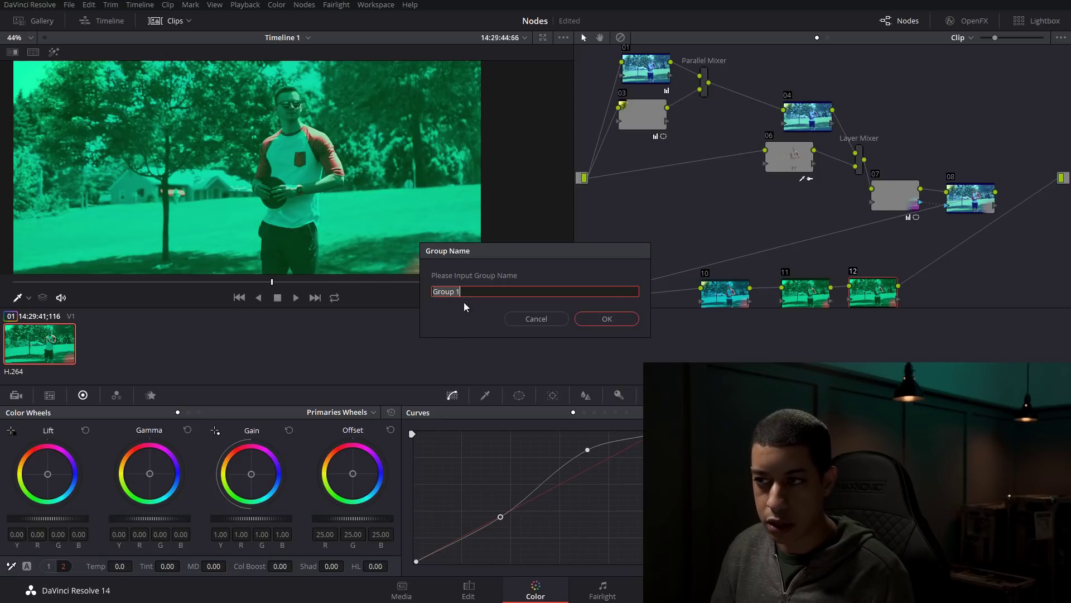
click(607, 319)
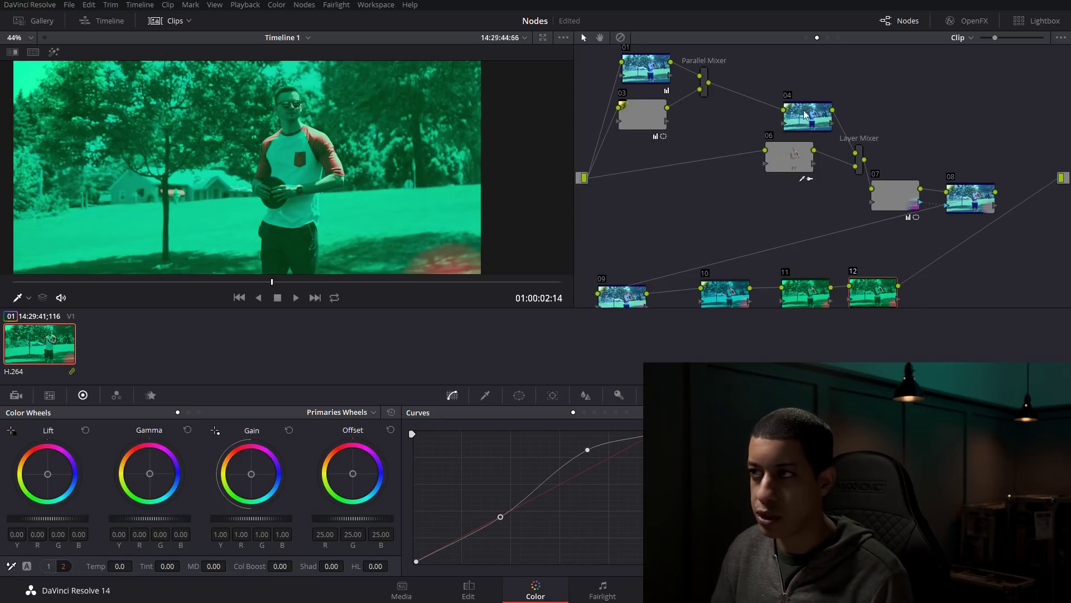
Step: View the Group Pre-Clip node graph and return to the Clip node graph
click(970, 38)
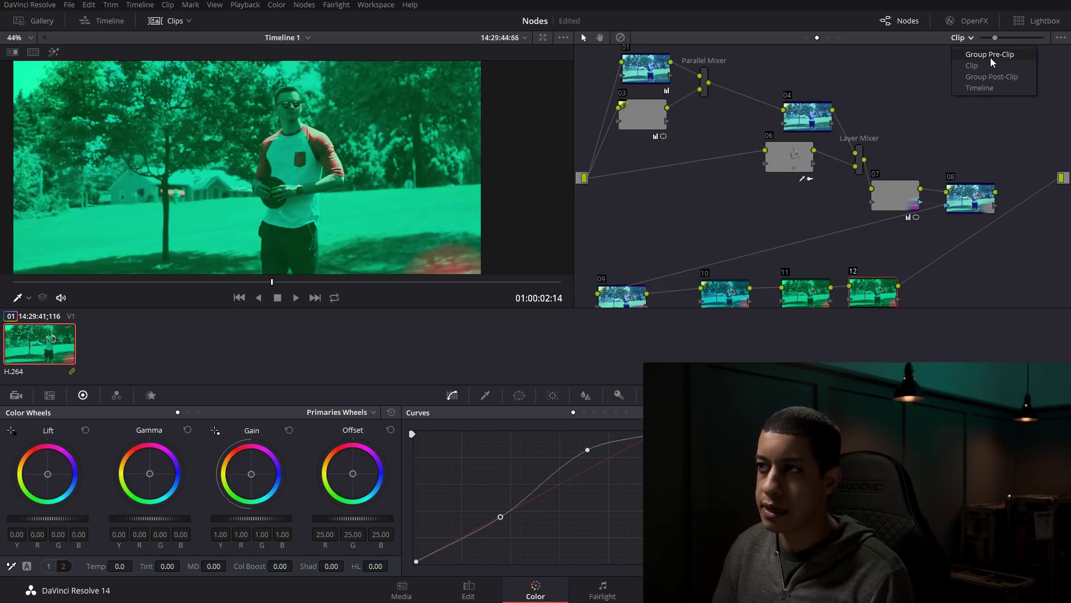
click(990, 56)
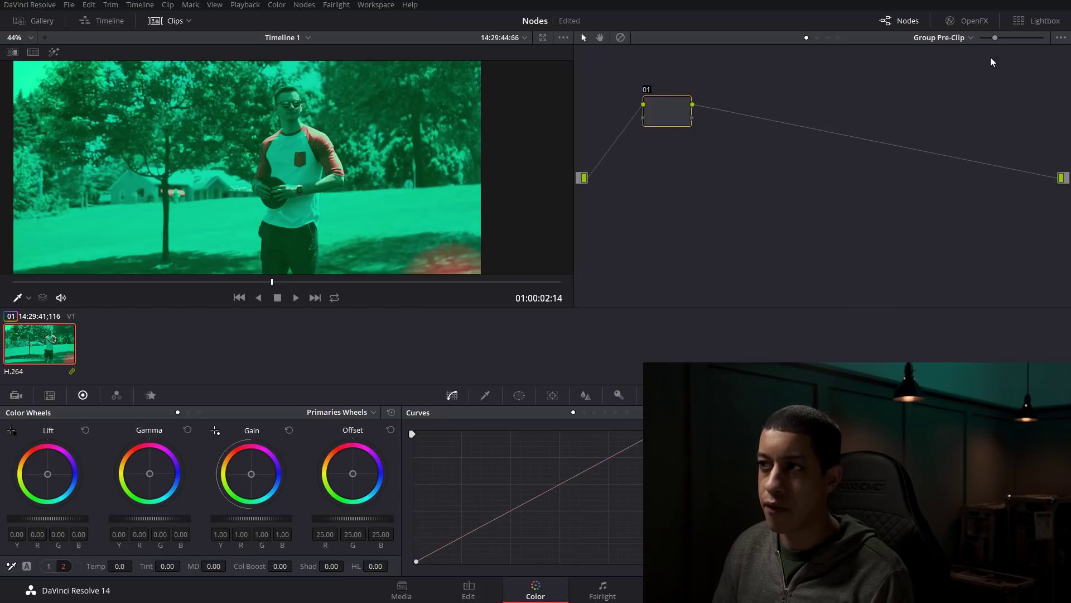
click(943, 38)
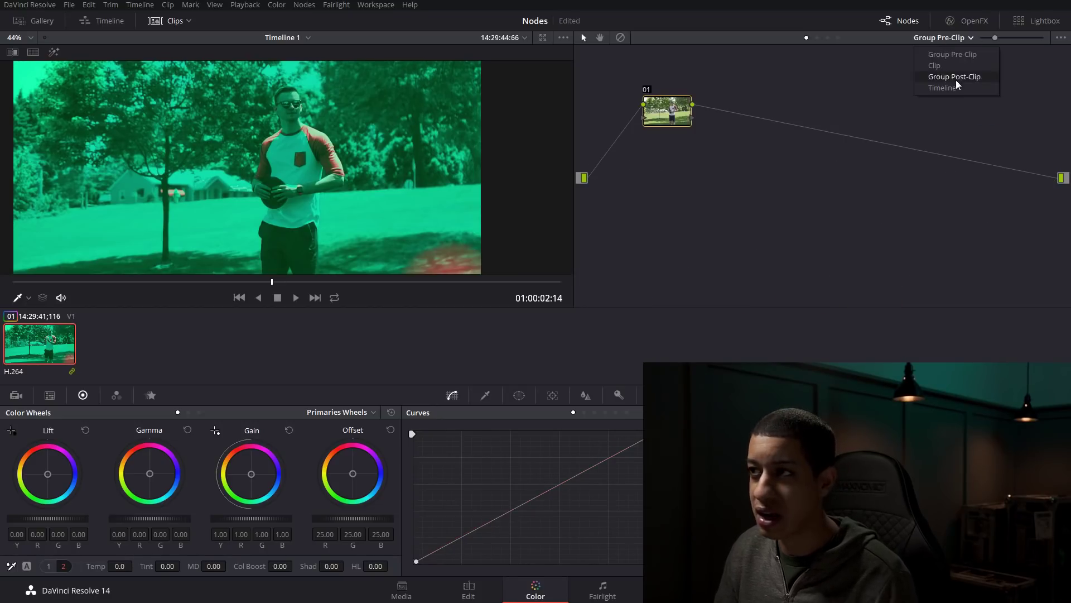
click(954, 65)
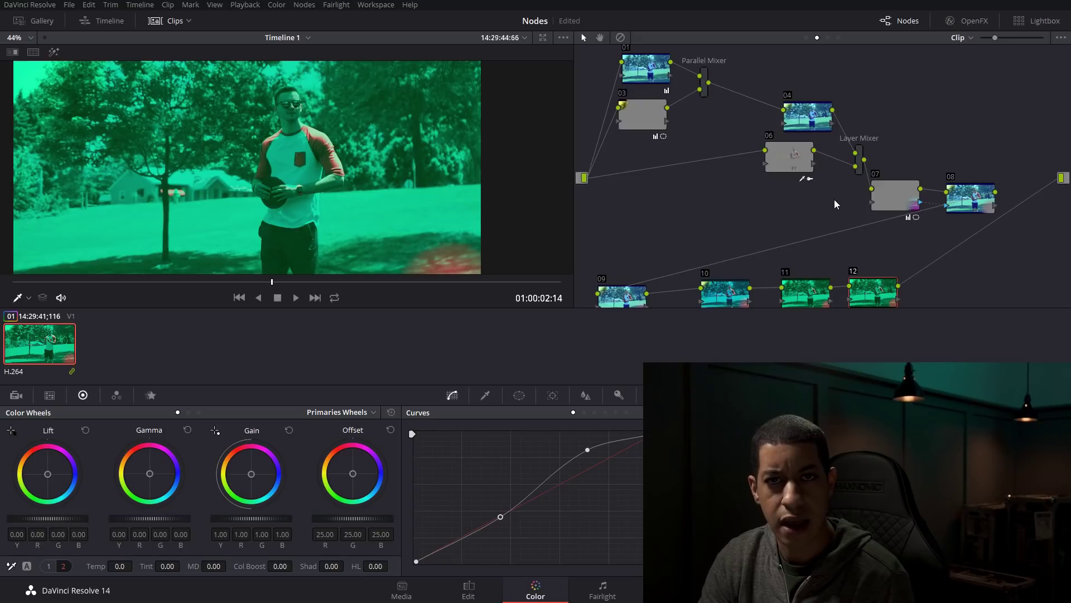